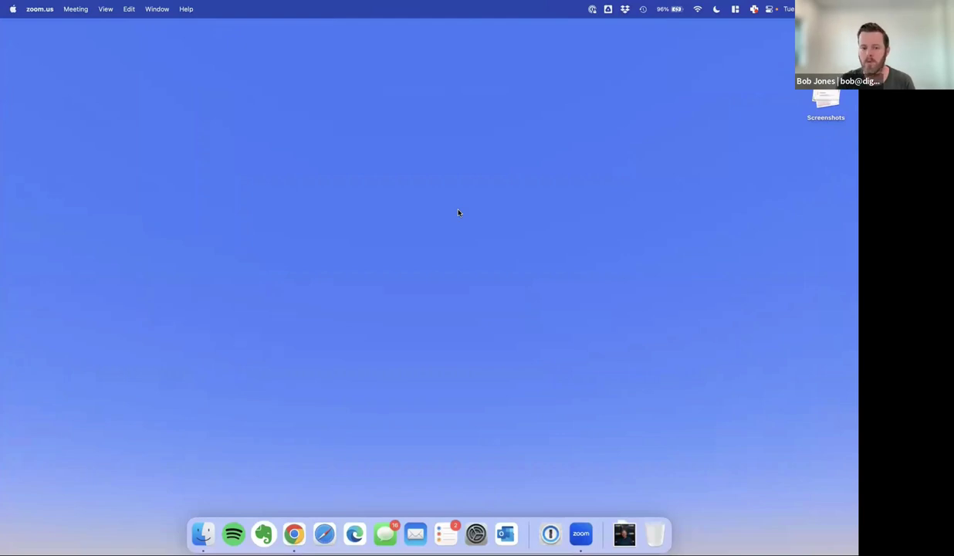
Switch to Chrome and view the Business Manager home page and the Business Settings ad accounts page
{"action": "left_click", "coordinate": [294, 533]}
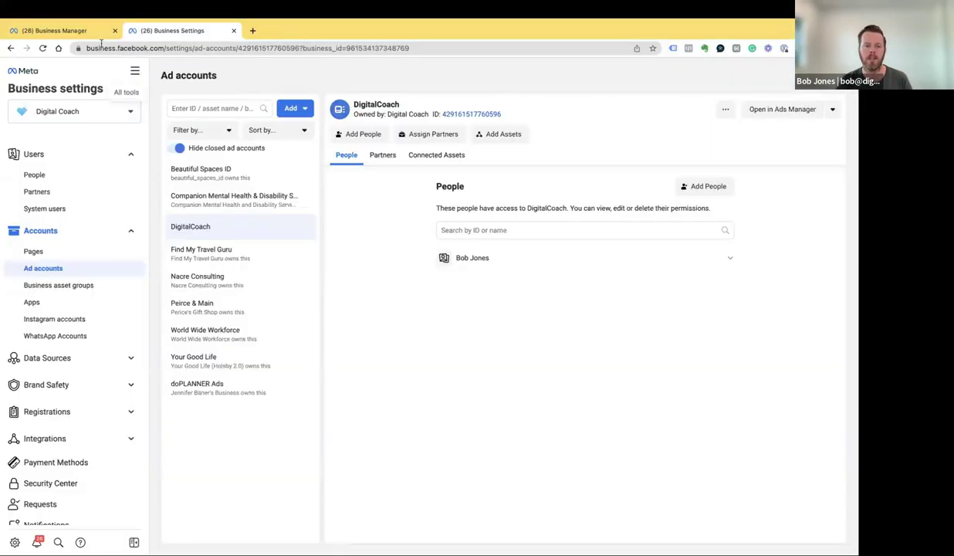
{"action": "left_click", "coordinate": [55, 32]}
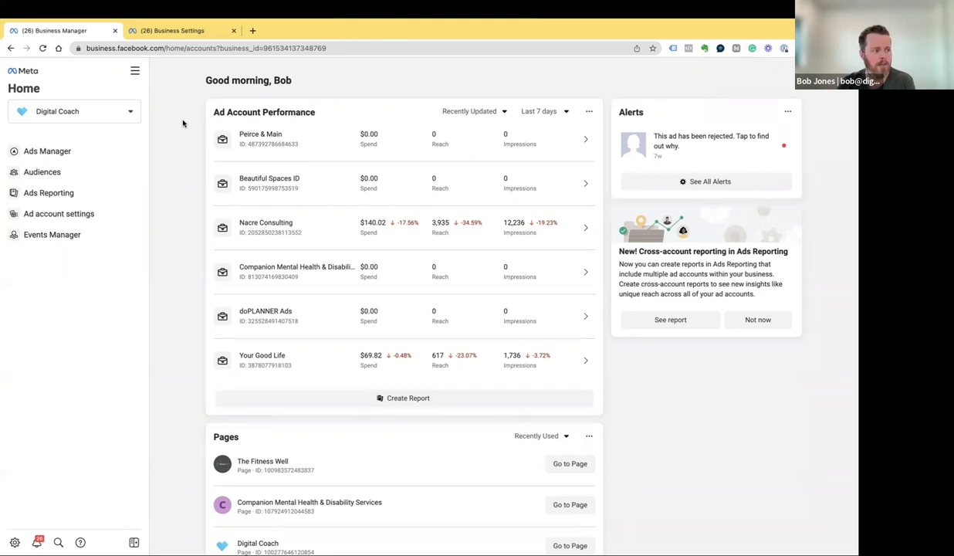
{"action": "key", "text": "super+h"}
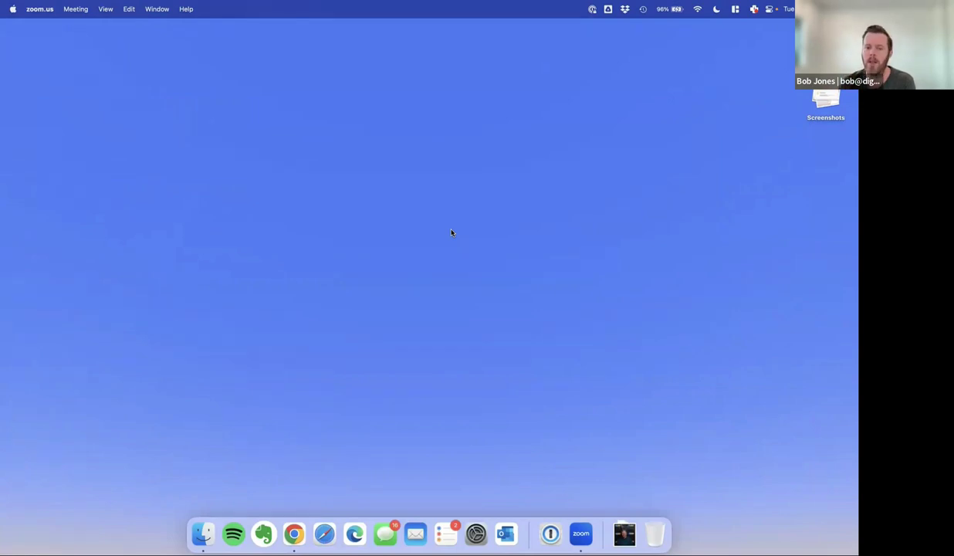
{"action": "key", "text": "ctrl+Right"}
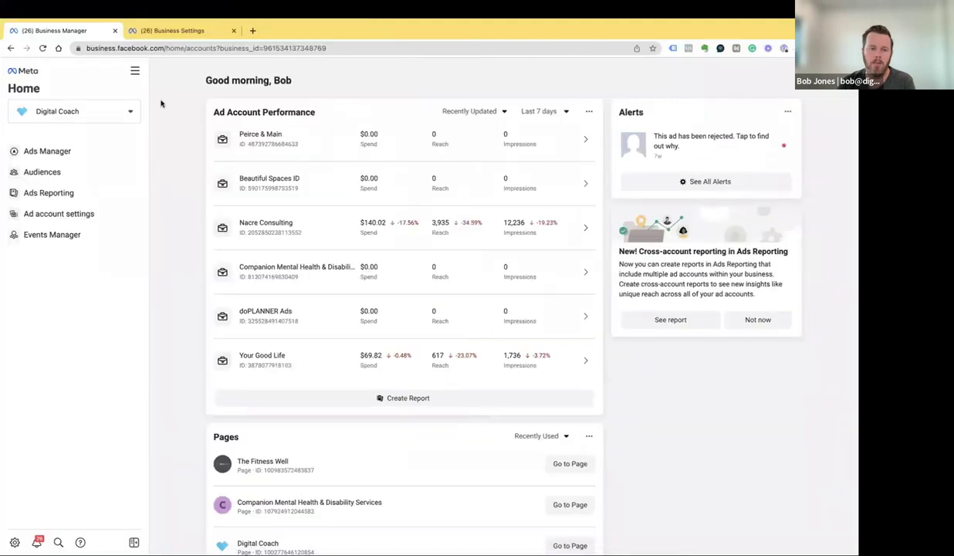
{"action": "left_click", "coordinate": [182, 32]}
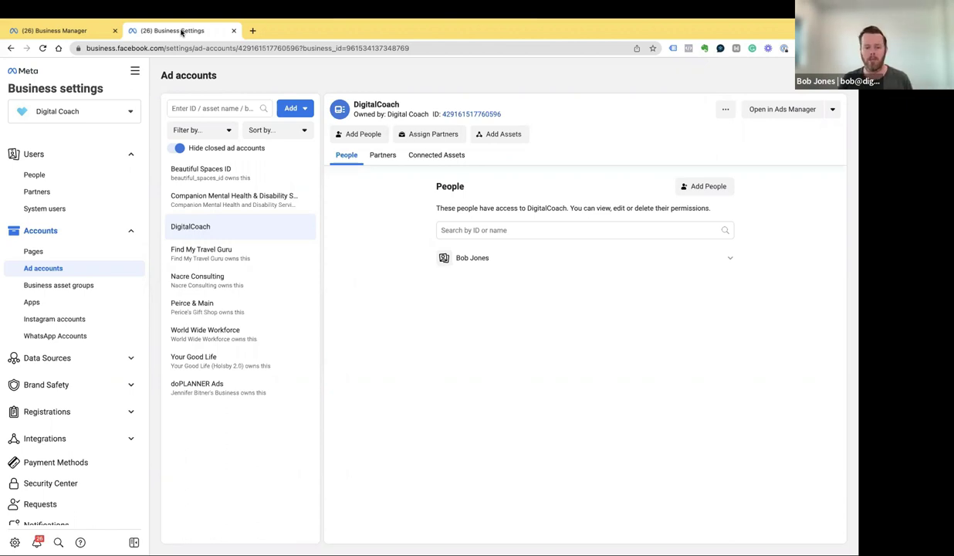
{"action": "key", "text": "super+h"}
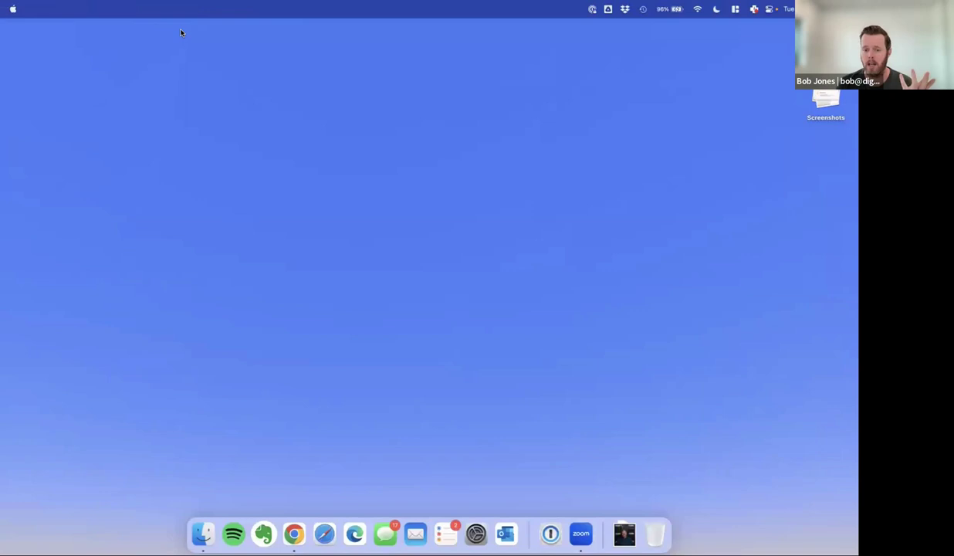
{"action": "key", "text": "super+Tab"}
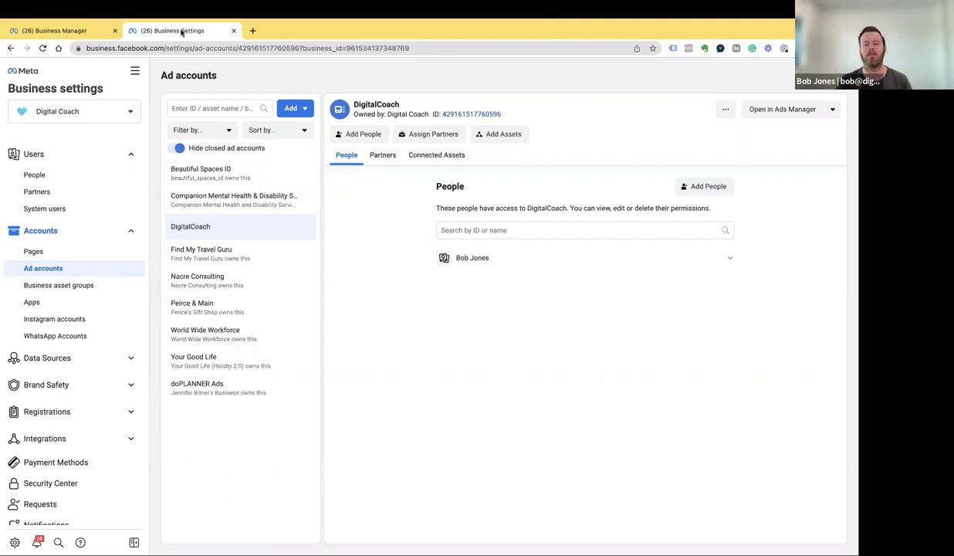
{"action": "key", "text": "ctrl+Left"}
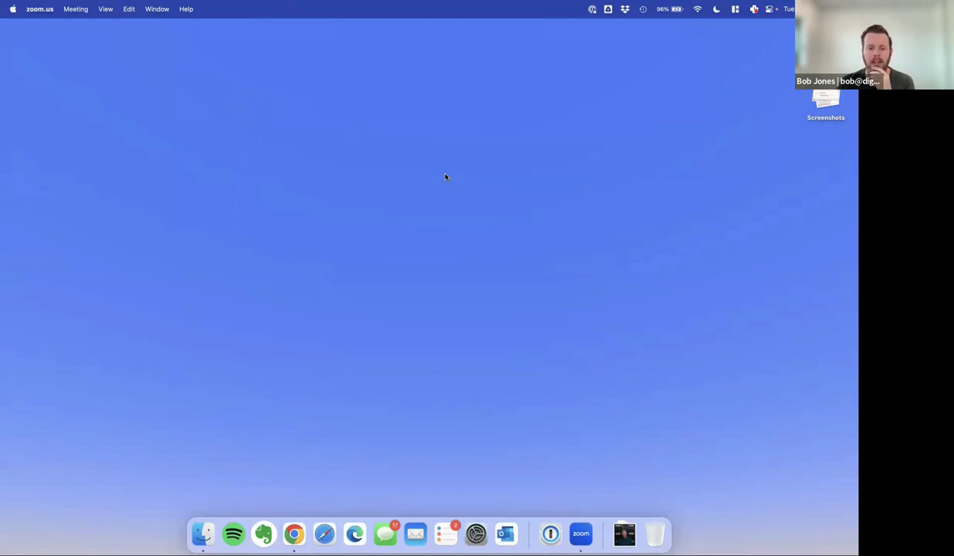
{"action": "key", "text": "ctrl+Right"}
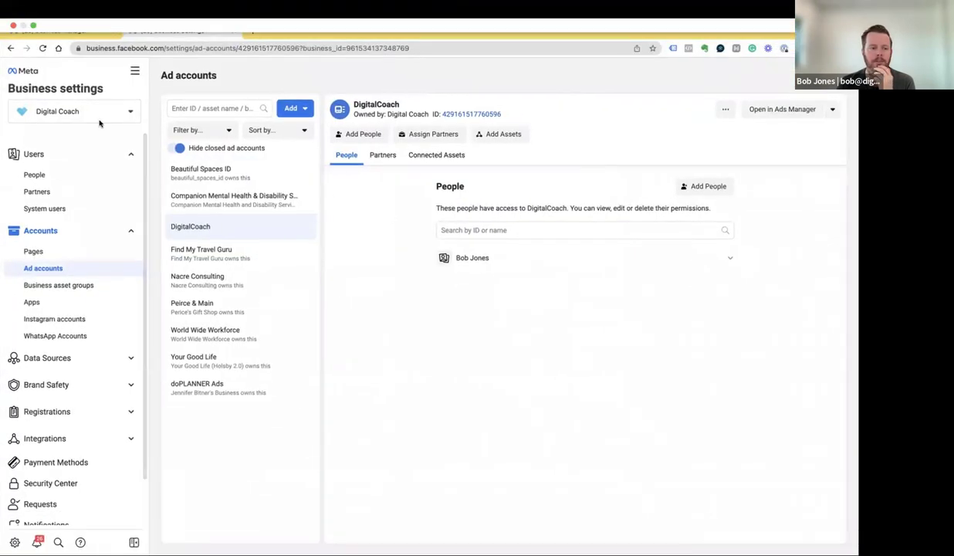
Compare the Business Manager home with Business Settings and highlight the business.facebook.com part of the settings page's address
{"action": "mouse_move", "coordinate": [133, 9]}
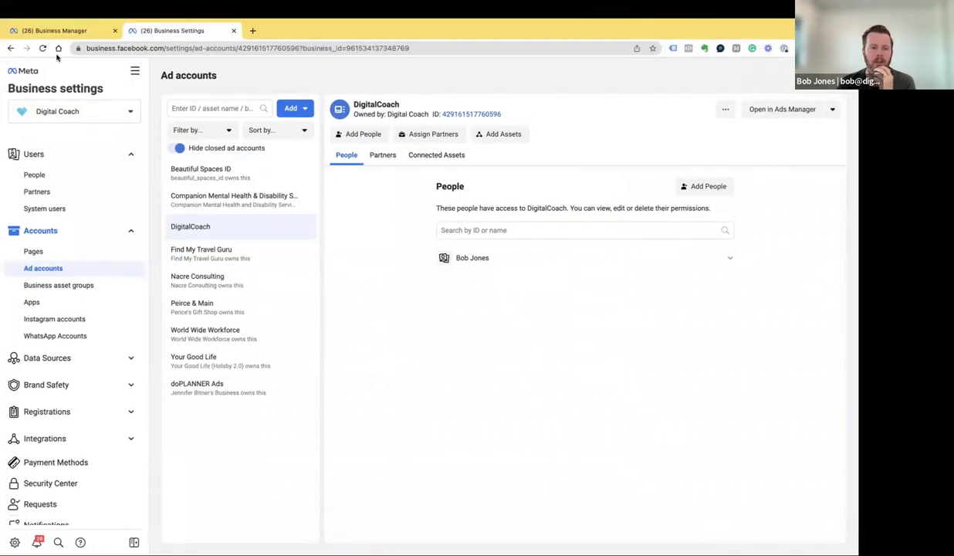
{"action": "left_click", "coordinate": [54, 30]}
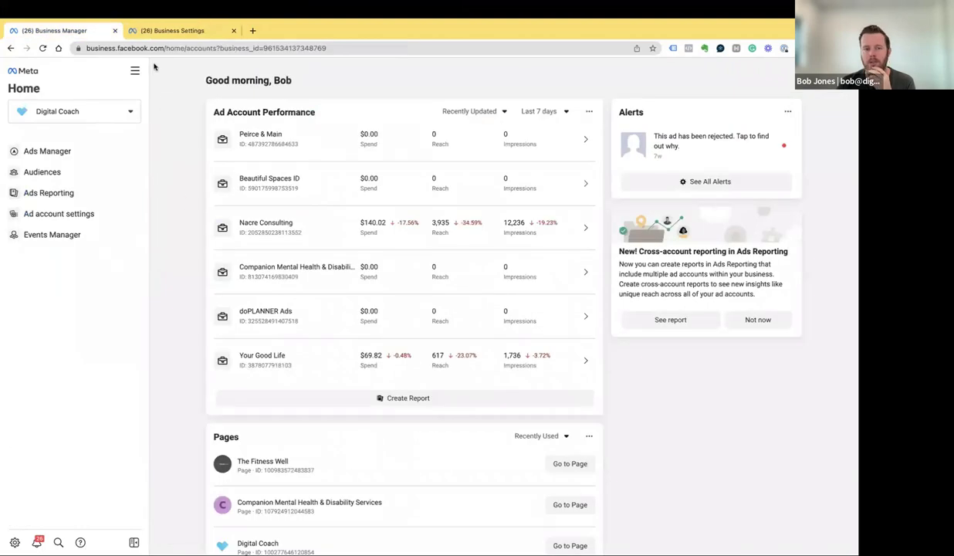
{"action": "left_click", "coordinate": [174, 33]}
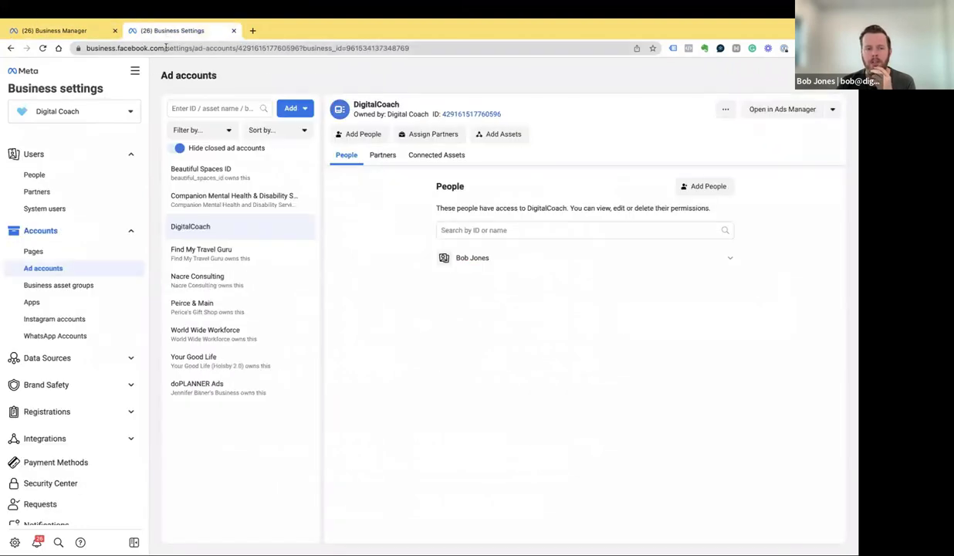
{"action": "left_click", "coordinate": [180, 48]}
{"action": "left_click", "coordinate": [181, 48]}
{"action": "left_click_drag", "start_coordinate": [180, 48], "coordinate": [80, 48]}
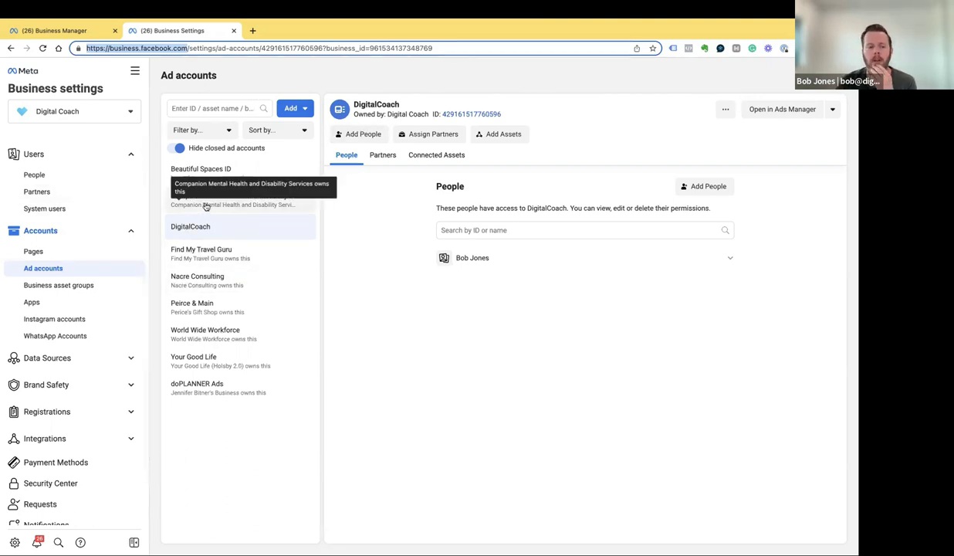
Look through the full list of business accounts that can be managed besides Digital Coach, and close it
{"action": "left_click", "coordinate": [112, 116]}
{"action": "scroll", "coordinate": [88, 239], "scroll_direction": "down", "scroll_amount": 2}
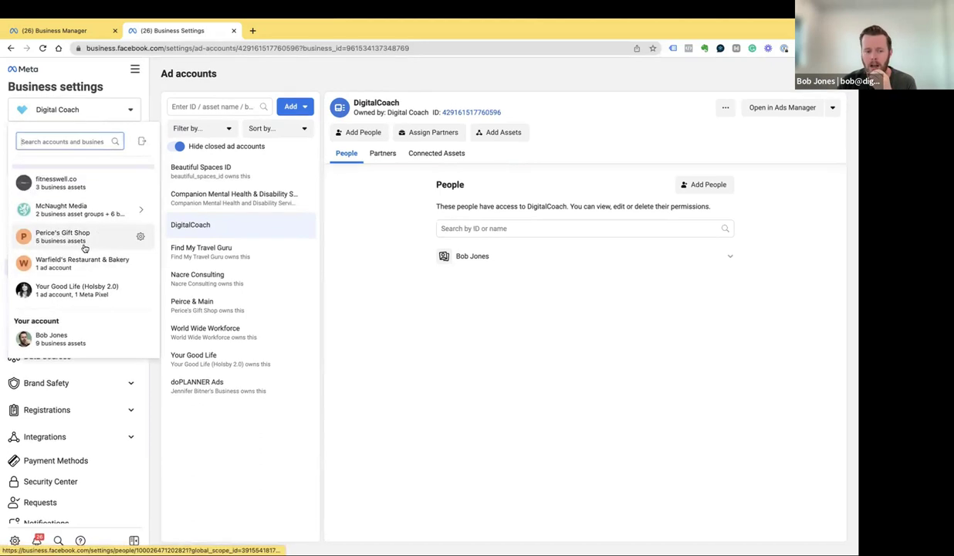
{"action": "scroll", "coordinate": [83, 247], "scroll_direction": "up", "scroll_amount": 3}
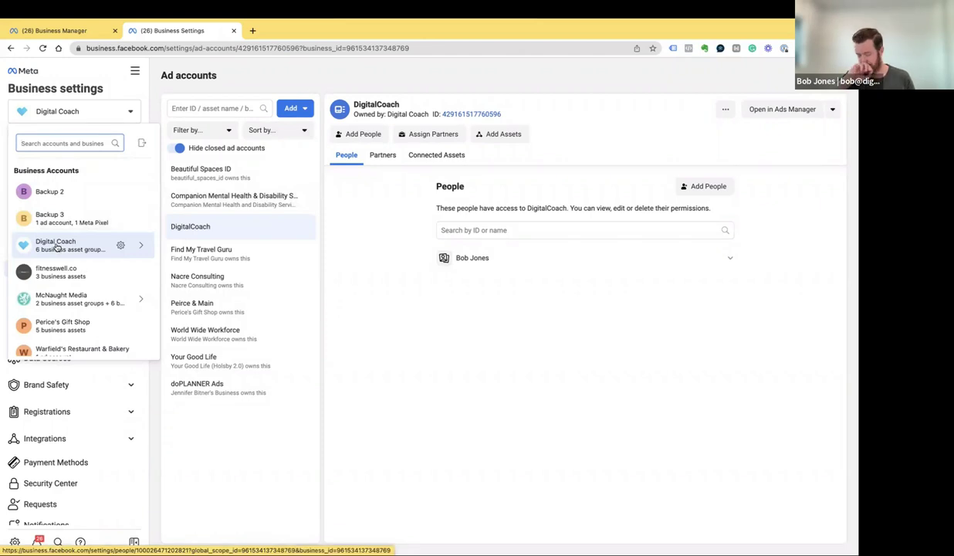
{"action": "left_click", "coordinate": [234, 410]}
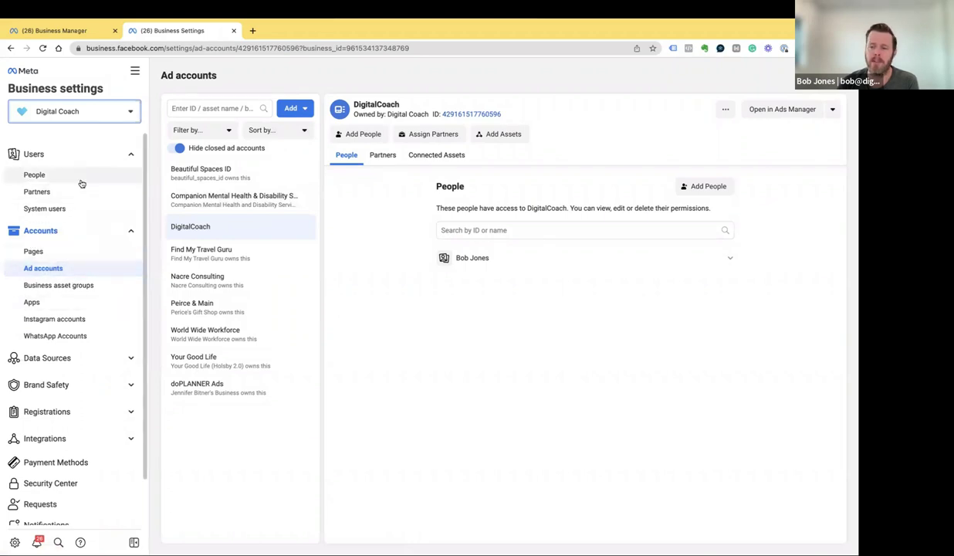
Review the people and the partners of the Digital Coach business, and collapse the Users section
{"action": "left_click", "coordinate": [44, 176]}
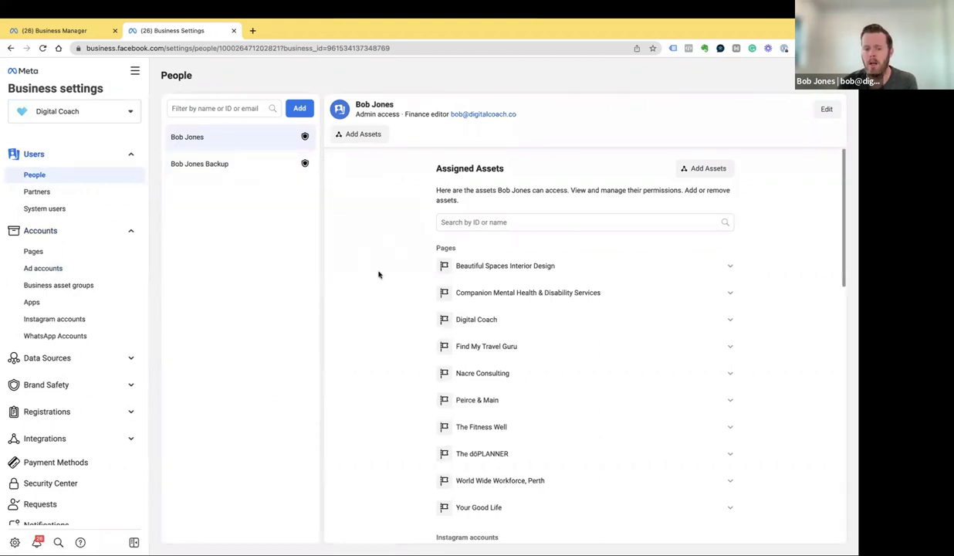
{"action": "scroll", "coordinate": [378, 274], "scroll_direction": "down", "scroll_amount": 1}
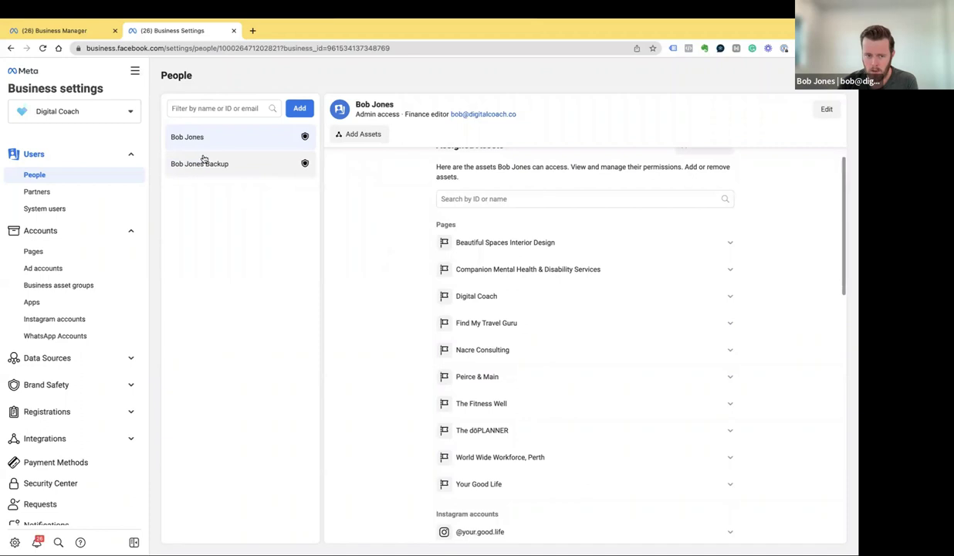
{"action": "left_click", "coordinate": [68, 191]}
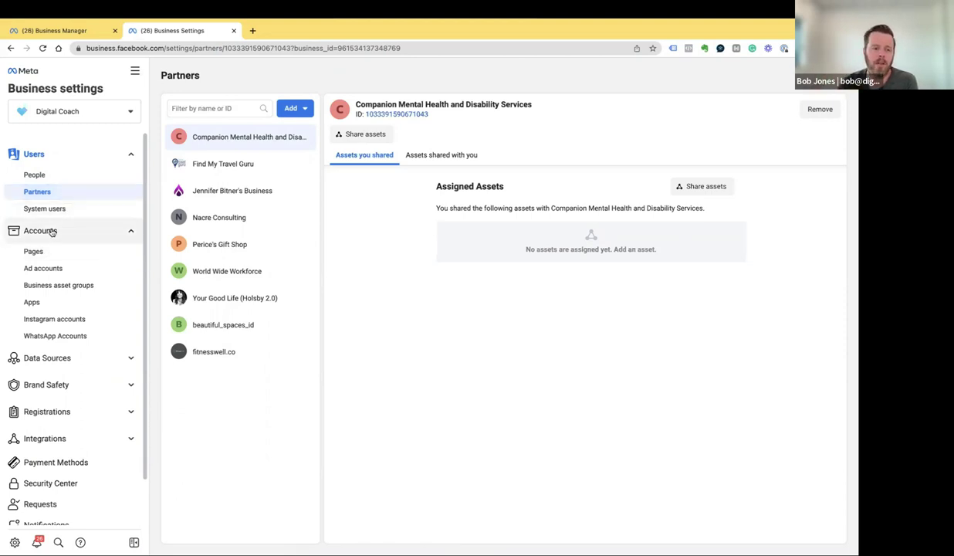
{"action": "left_click", "coordinate": [61, 152]}
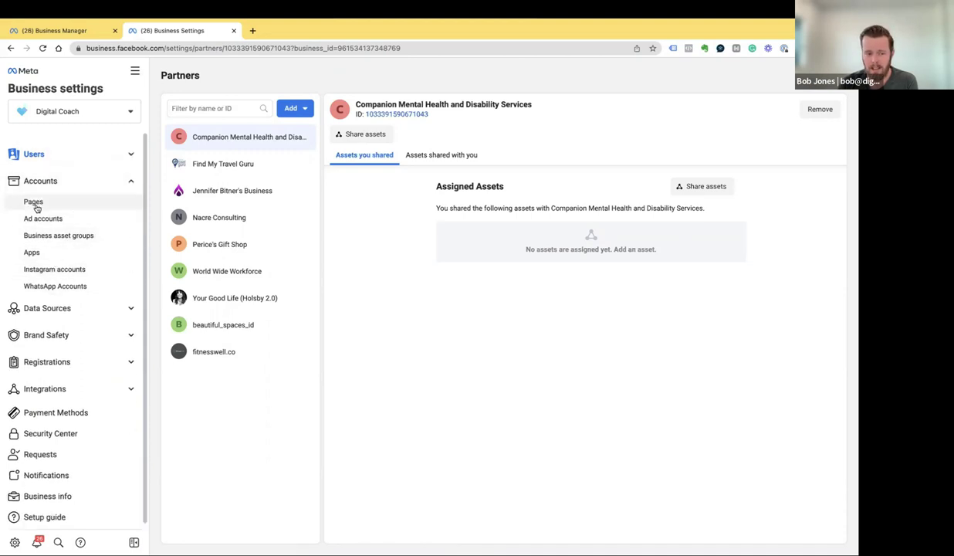
Review Digital Coach's pages, ad accounts, business asset groups, Instagram accounts and WhatsApp accounts
{"action": "left_click", "coordinate": [37, 203]}
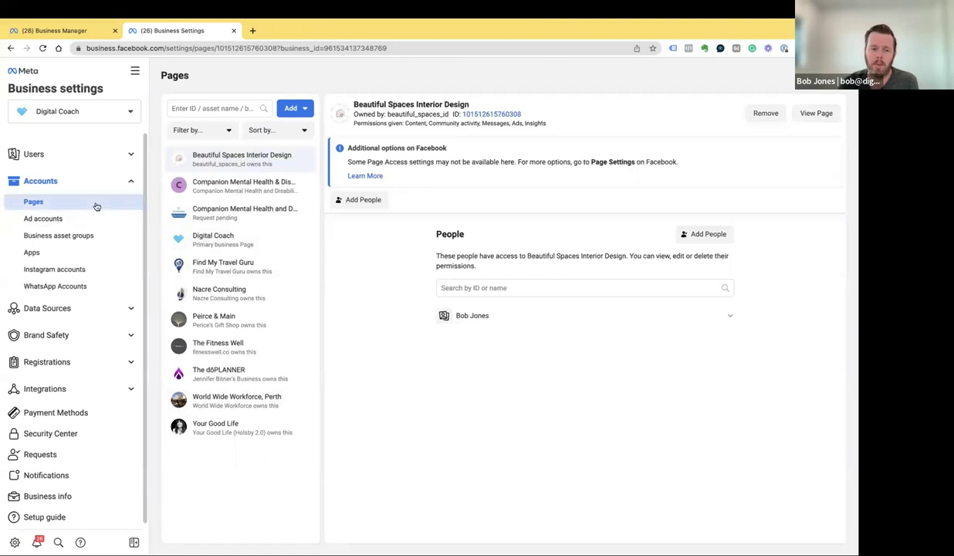
{"action": "left_click", "coordinate": [41, 220]}
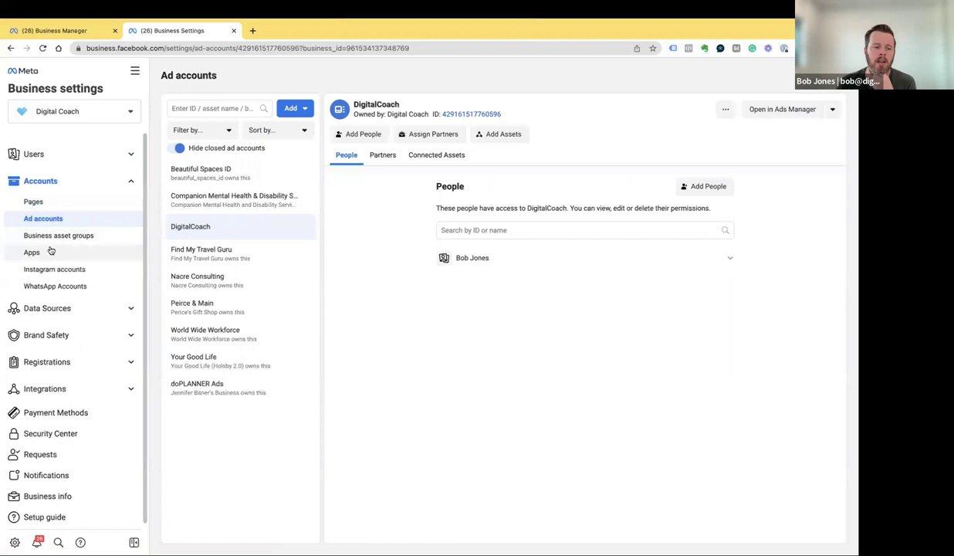
{"action": "left_click", "coordinate": [50, 238]}
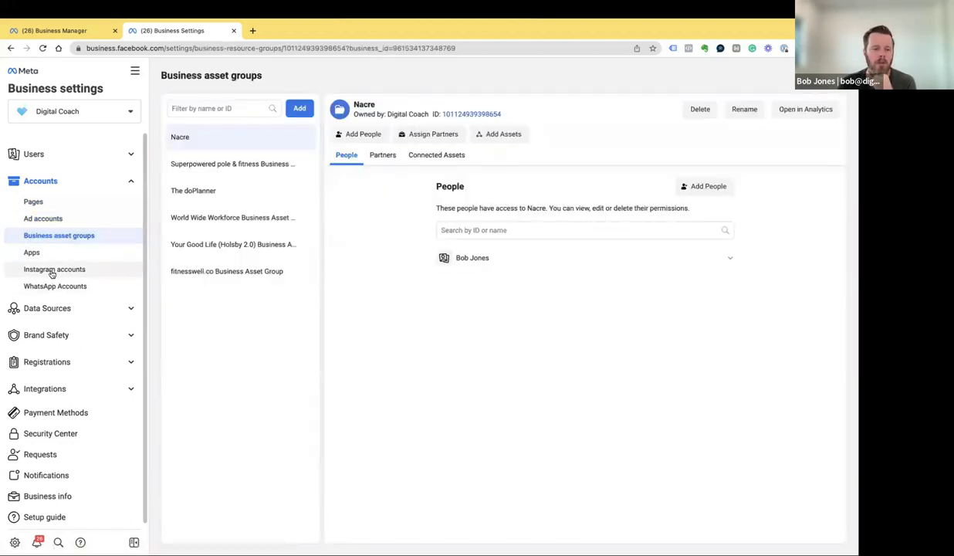
{"action": "left_click", "coordinate": [51, 271]}
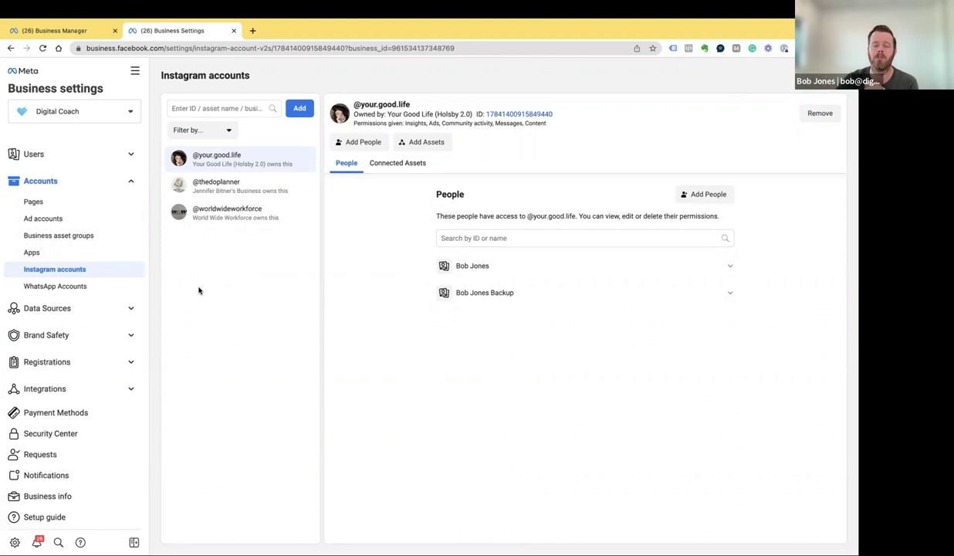
{"action": "left_click", "coordinate": [55, 285]}
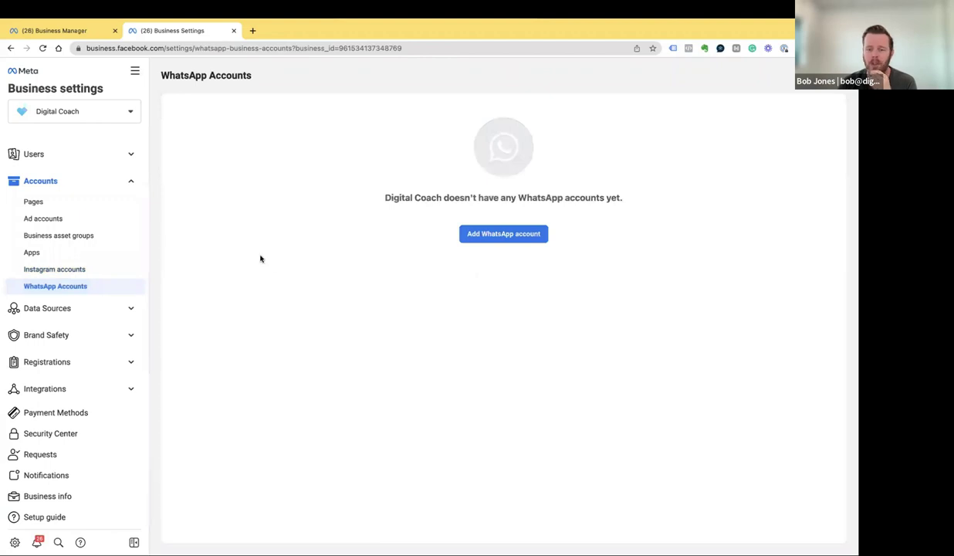
{"action": "left_click", "coordinate": [131, 311]}
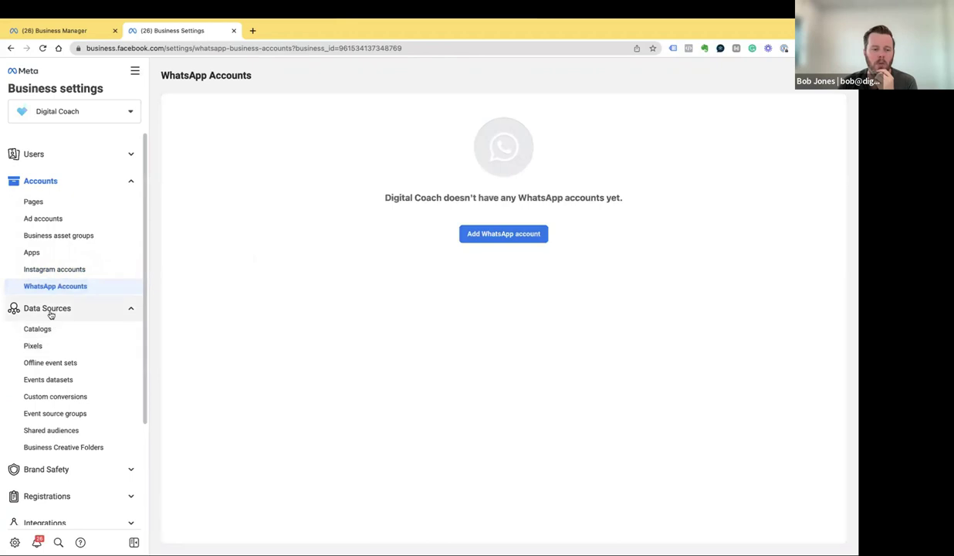
{"action": "left_click", "coordinate": [130, 181]}
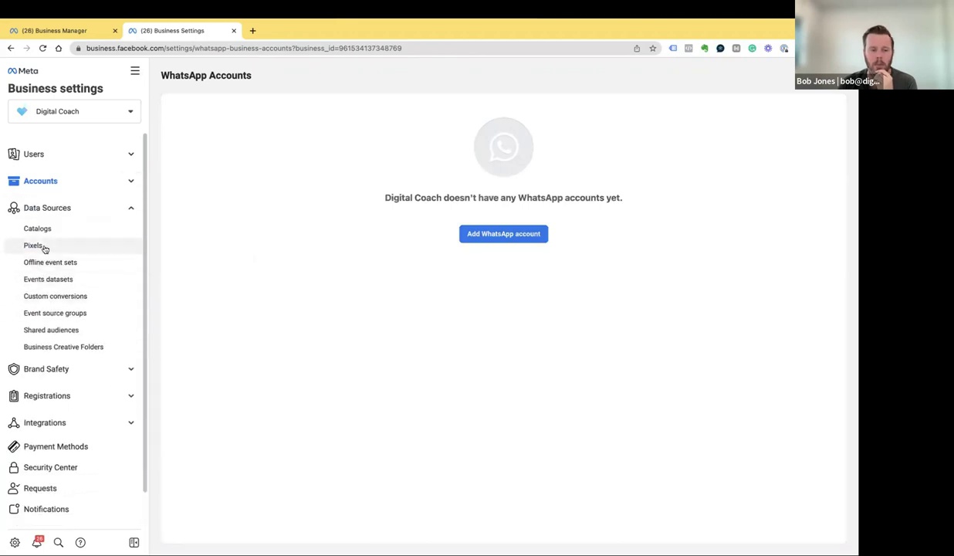
{"action": "left_click", "coordinate": [45, 247]}
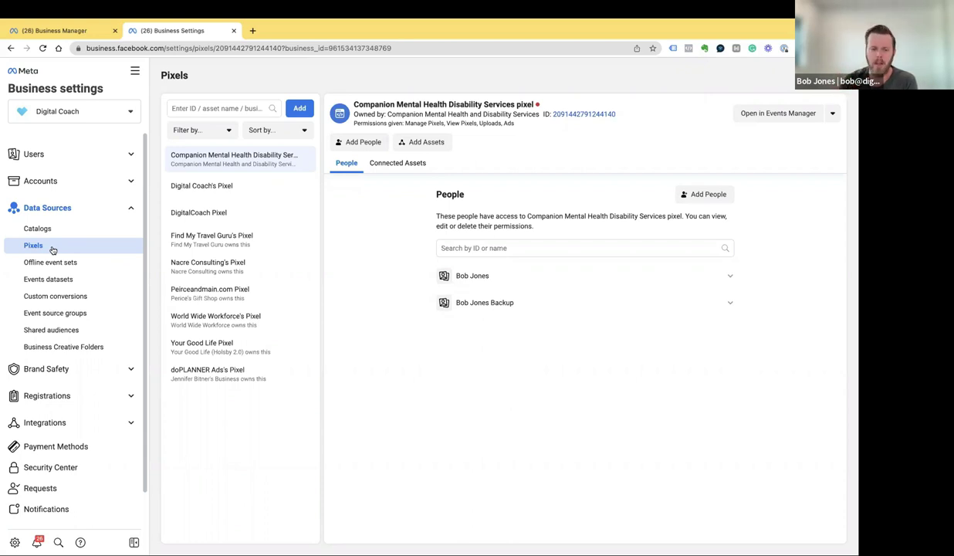
{"action": "key", "text": "ctrl+Left"}
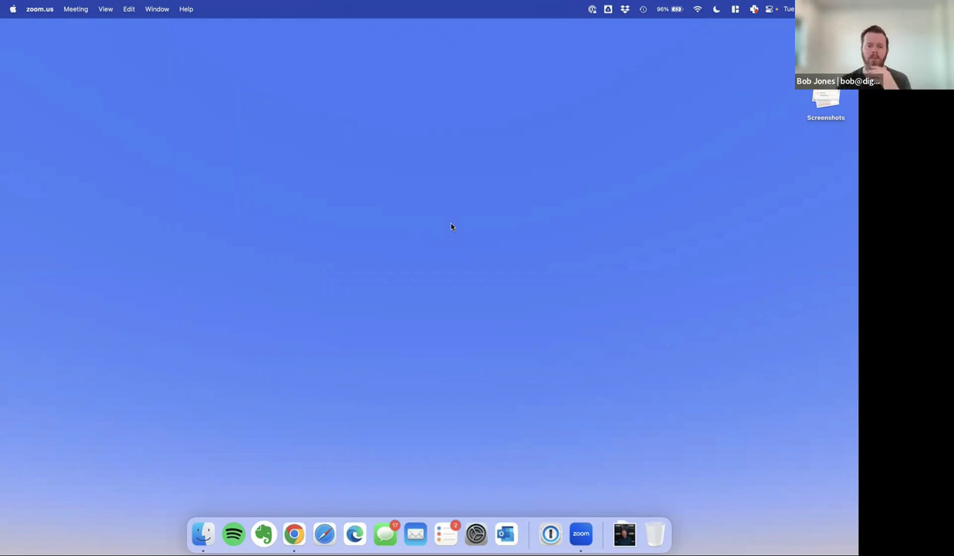
{"action": "key", "text": "ctrl+Right"}
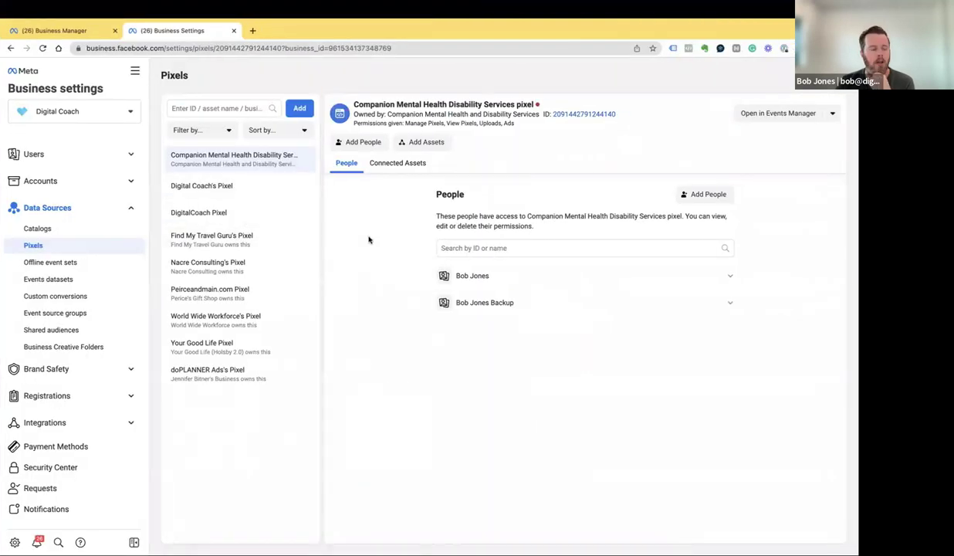
{"action": "left_click", "coordinate": [248, 209]}
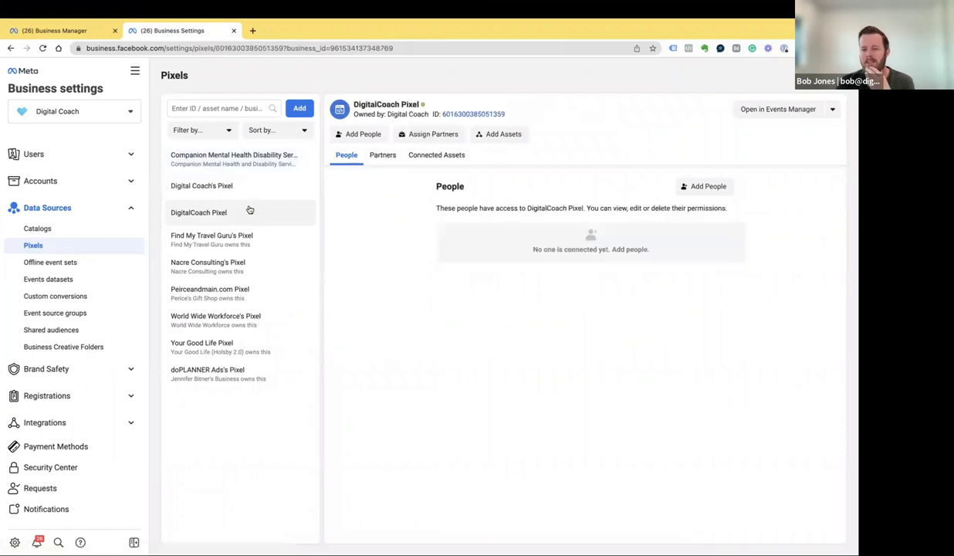
{"action": "left_click", "coordinate": [251, 187]}
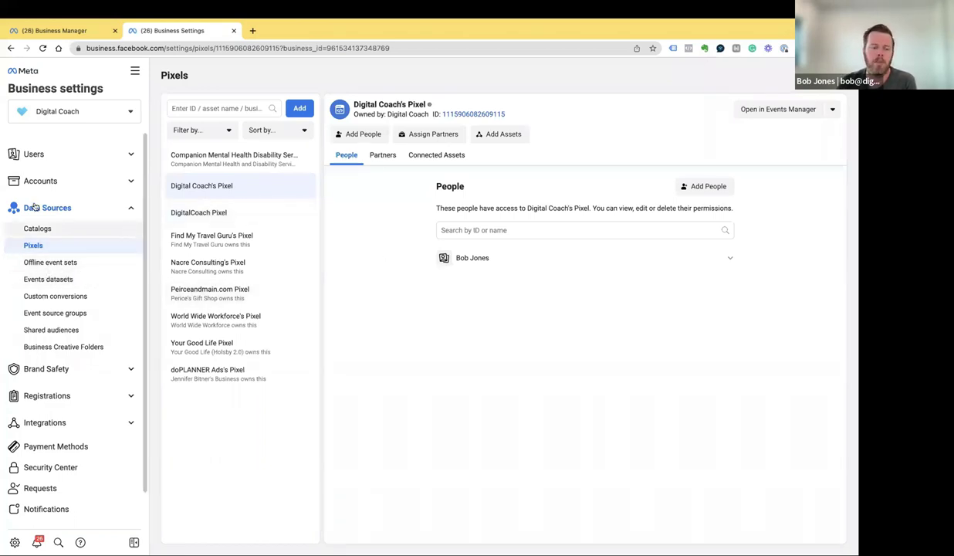
Load Ads Manager from the Business Manager home page and return to the pixels in Business Settings
{"action": "left_click", "coordinate": [74, 34]}
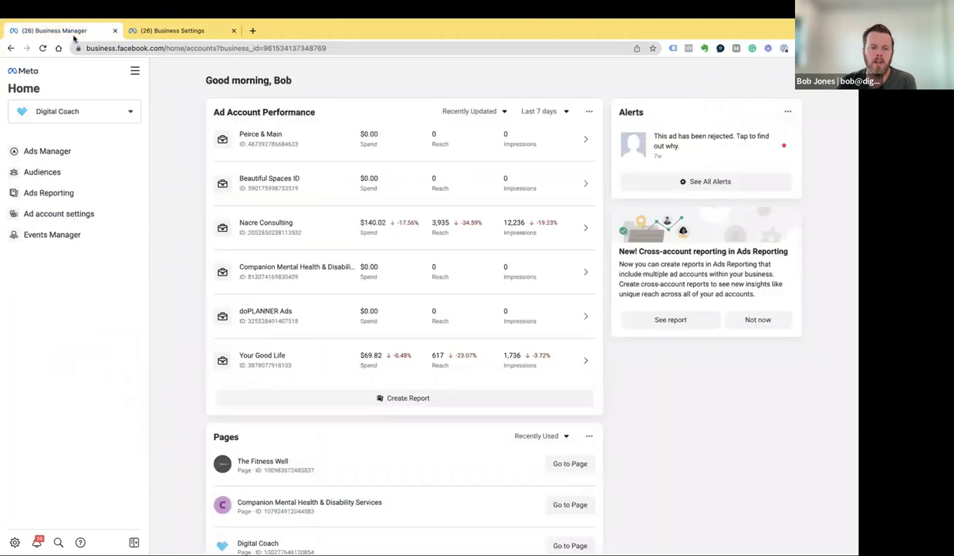
{"action": "left_click", "coordinate": [48, 152]}
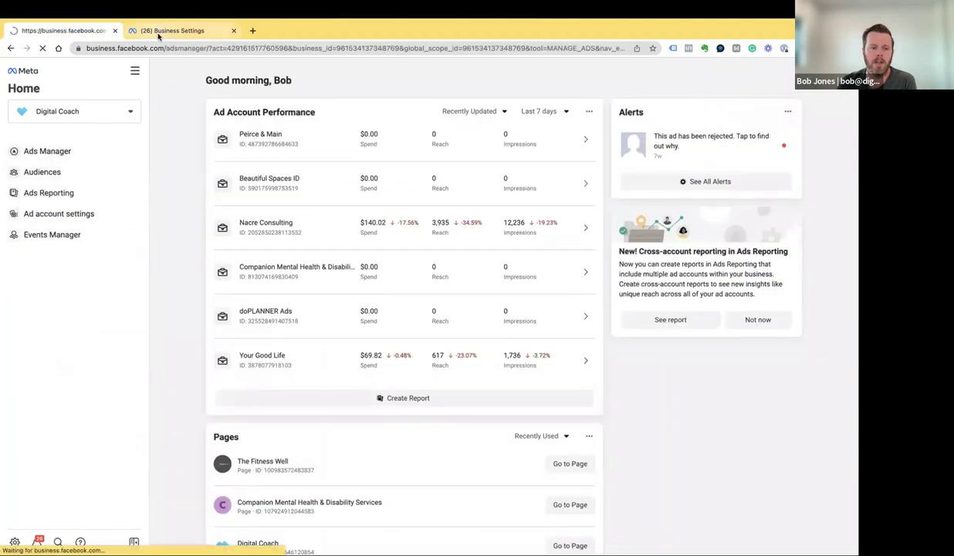
{"action": "left_click", "coordinate": [158, 34]}
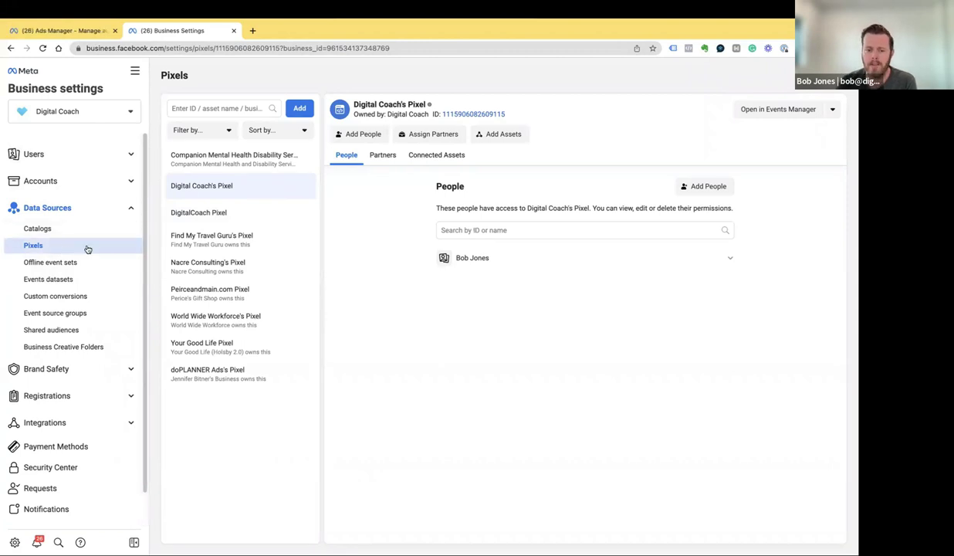
Switch to Ads Manager and delete the draft New Traffic Campaign from the DigitalCoach ad account
{"action": "left_click", "coordinate": [66, 44]}
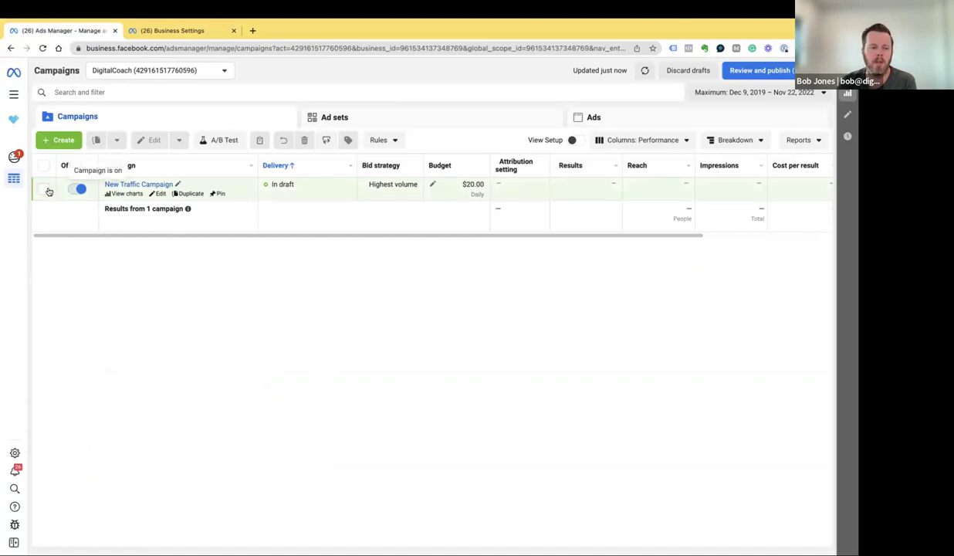
{"action": "left_click", "coordinate": [44, 189]}
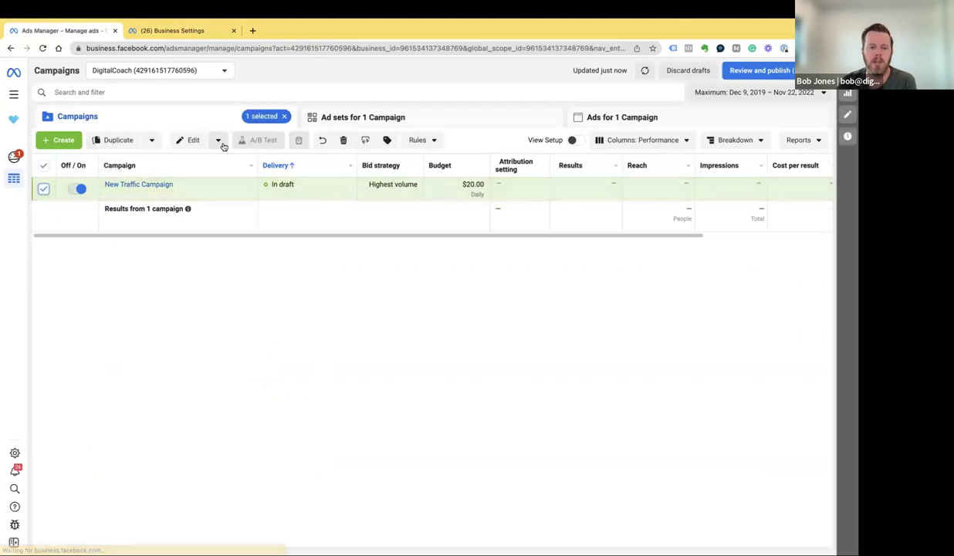
{"action": "left_click", "coordinate": [343, 141]}
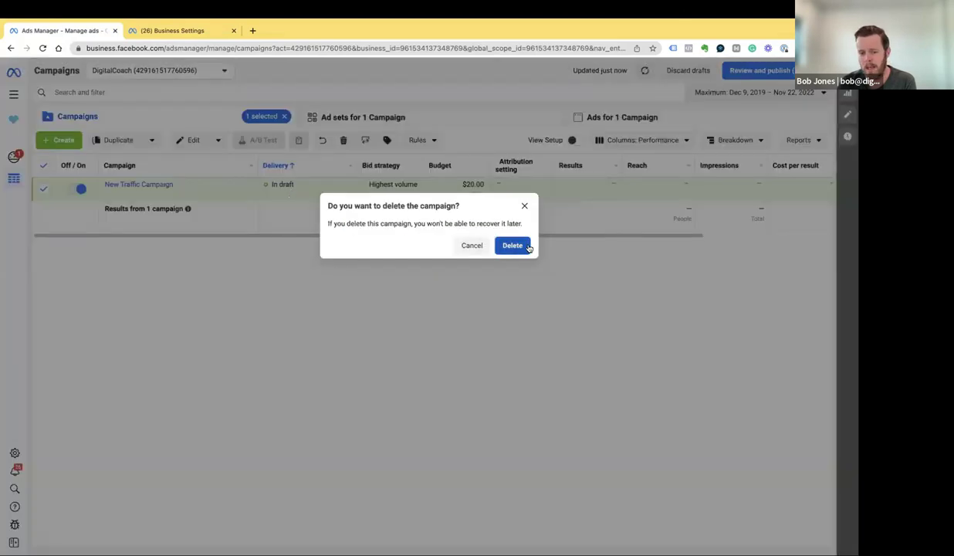
{"action": "left_click", "coordinate": [512, 245]}
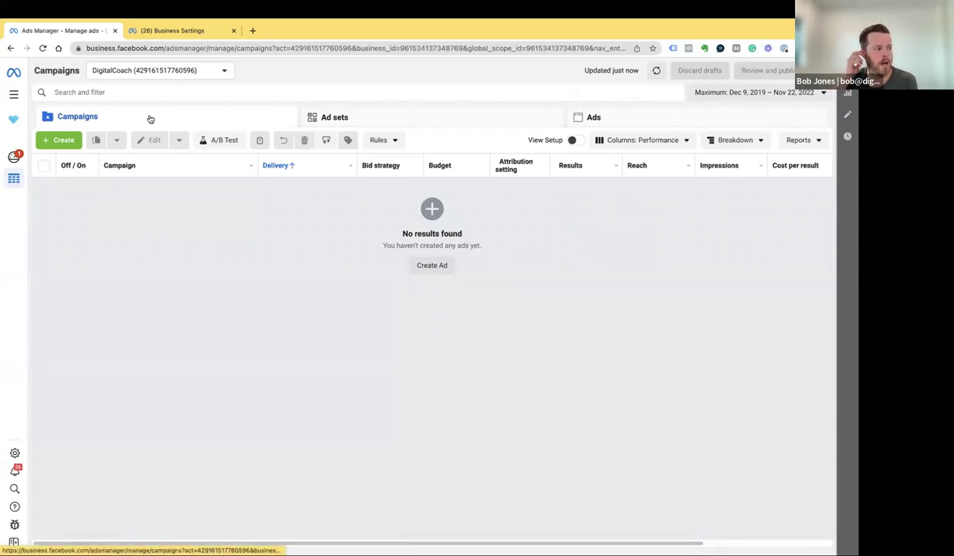
Start creating a new campaign and review the Awareness objective's uses, from reach and brand awareness to video views and store location awareness
{"action": "left_click", "coordinate": [60, 140]}
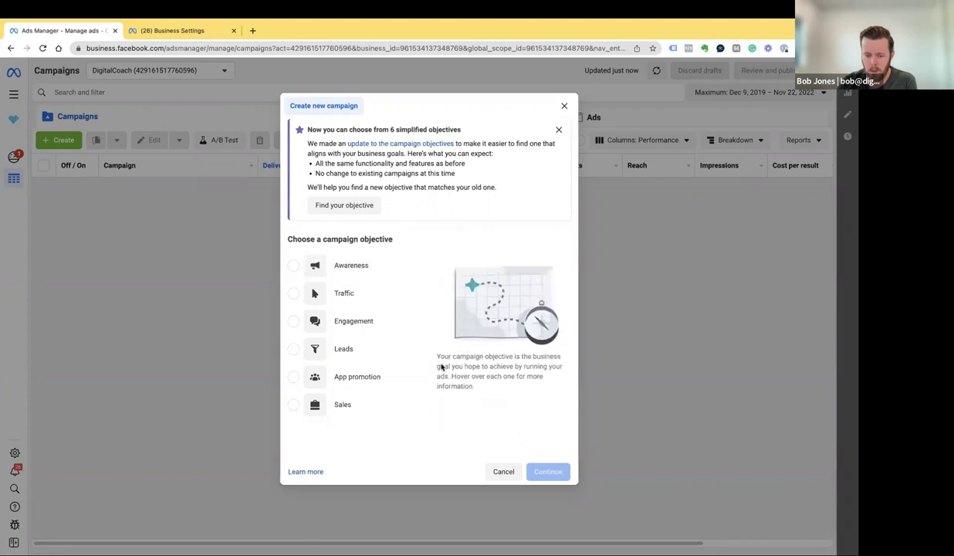
{"action": "left_click", "coordinate": [351, 265]}
{"action": "mouse_move", "coordinate": [461, 383]}
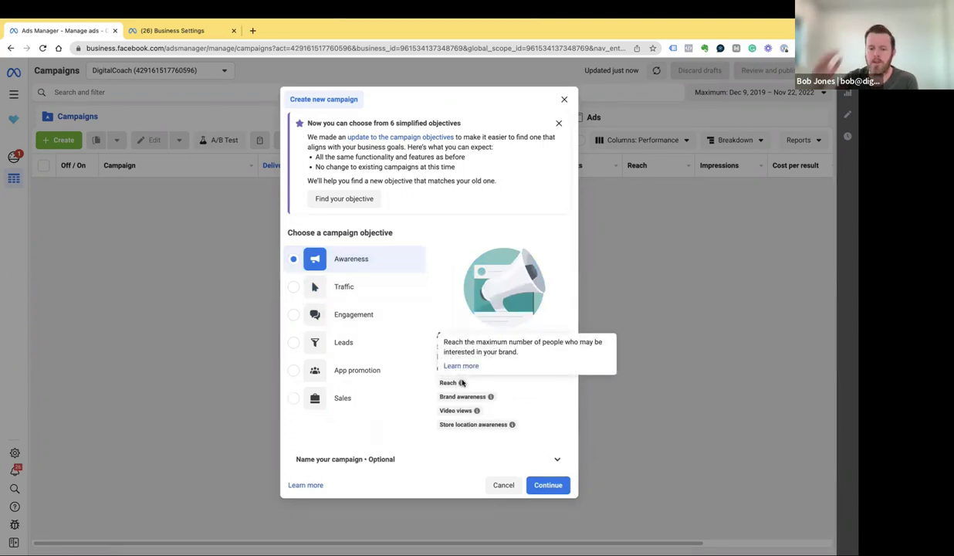
{"action": "mouse_move", "coordinate": [491, 397]}
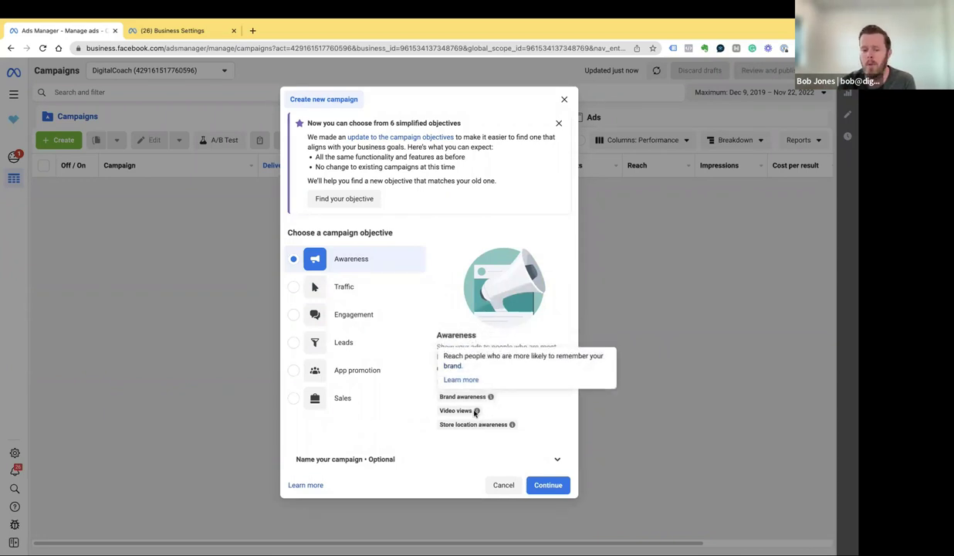
{"action": "mouse_move", "coordinate": [476, 411]}
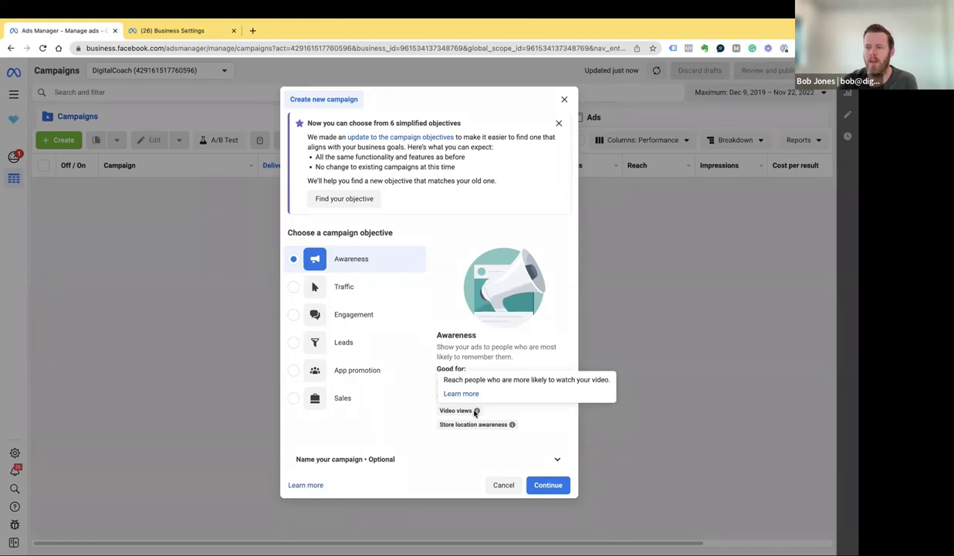
{"action": "mouse_move", "coordinate": [511, 426]}
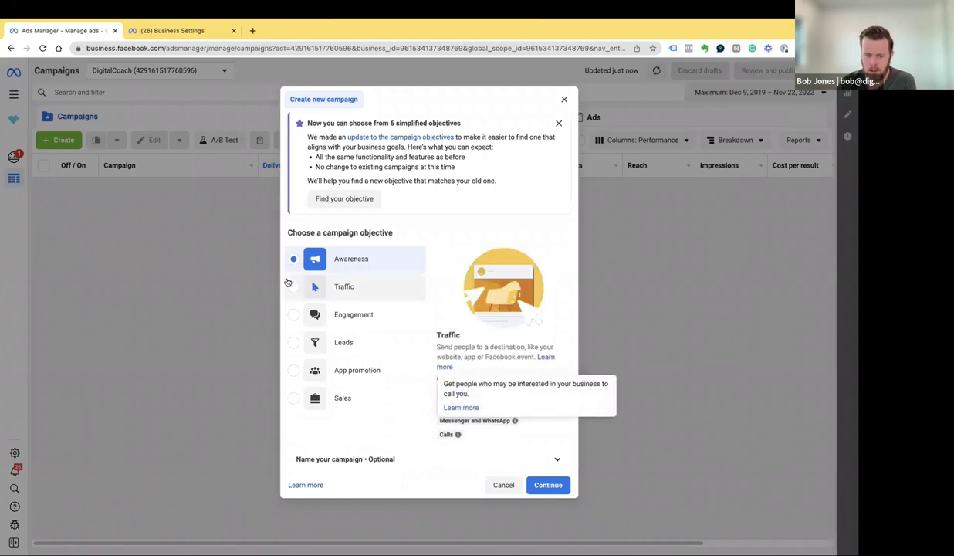
Select the Traffic objective and review its explanations for link clicks, landing page views, Messenger and WhatsApp, and calls
{"action": "left_click", "coordinate": [331, 287]}
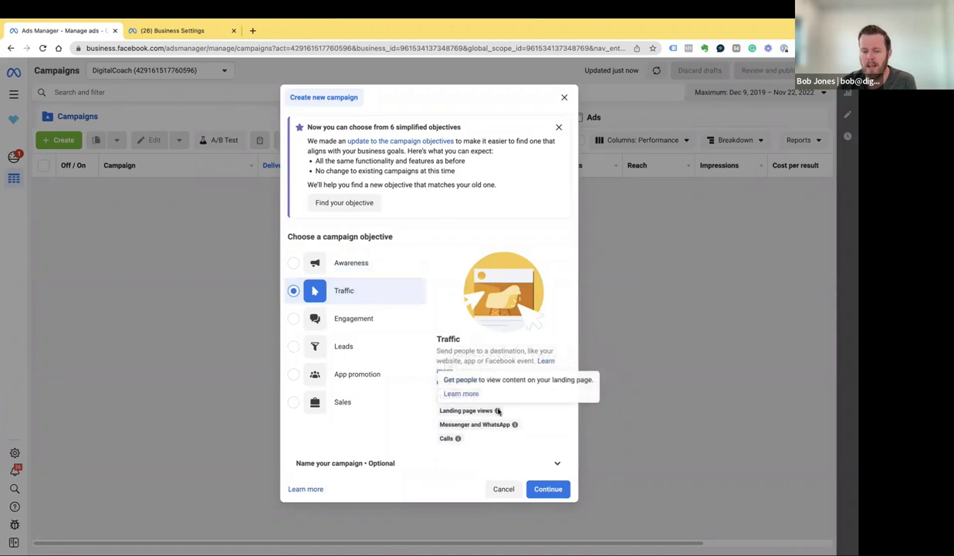
{"action": "mouse_move", "coordinate": [515, 425]}
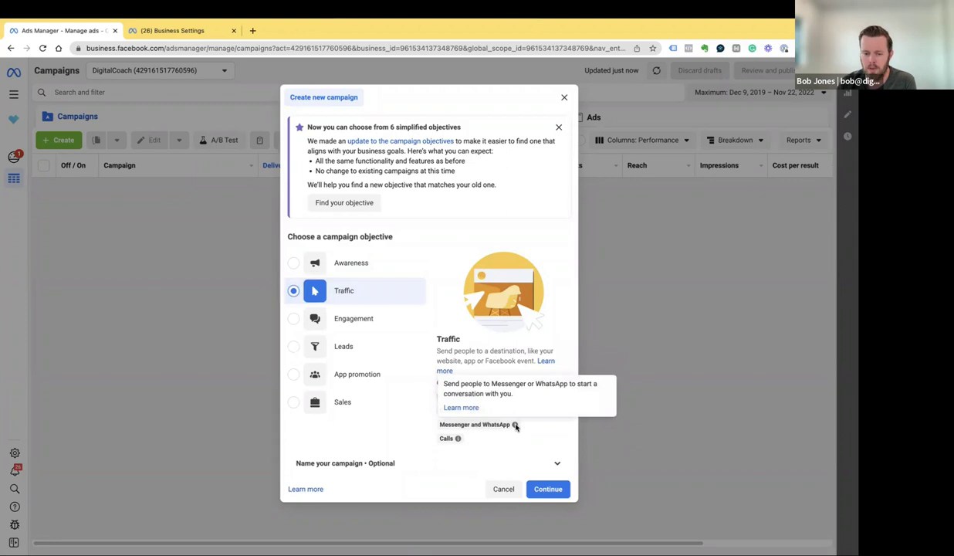
{"action": "mouse_move", "coordinate": [457, 438]}
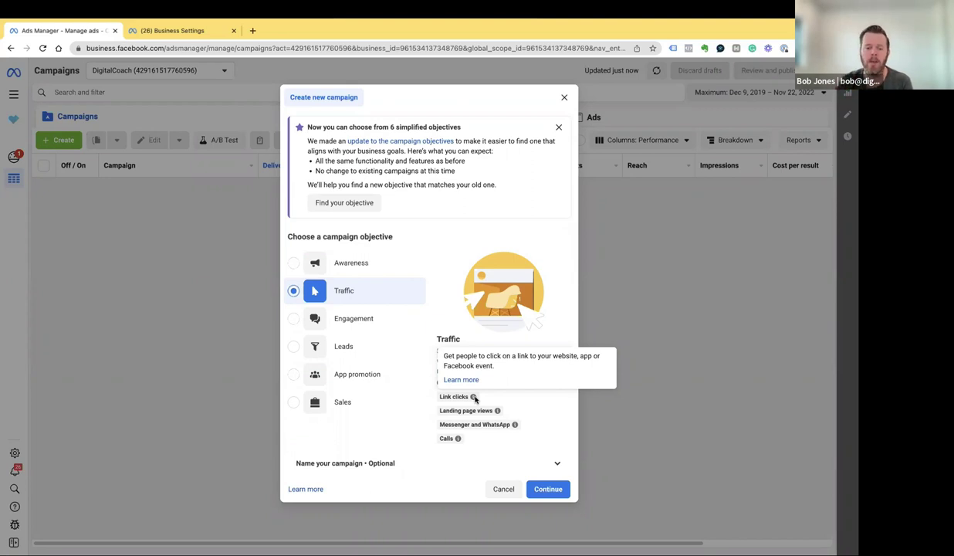
{"action": "mouse_move", "coordinate": [498, 412]}
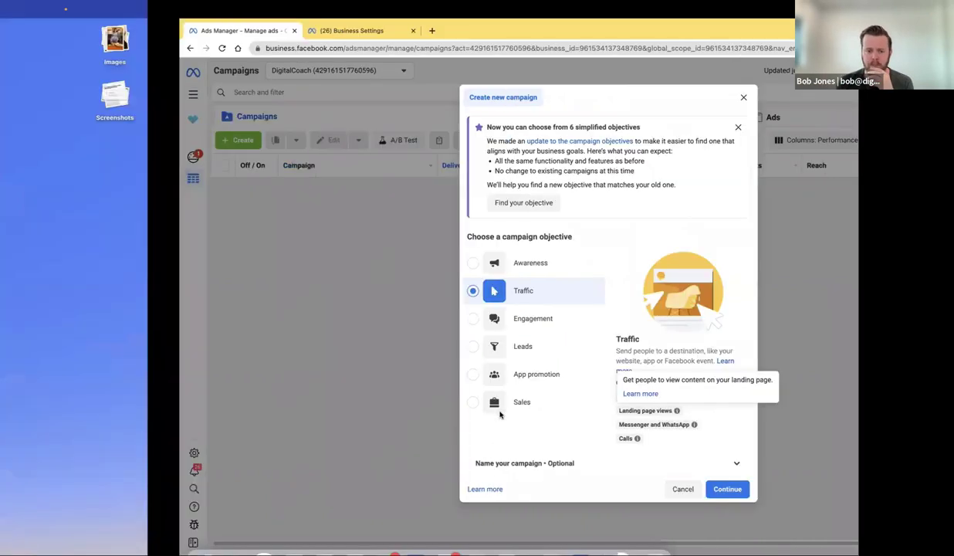
{"action": "key", "text": "super+h"}
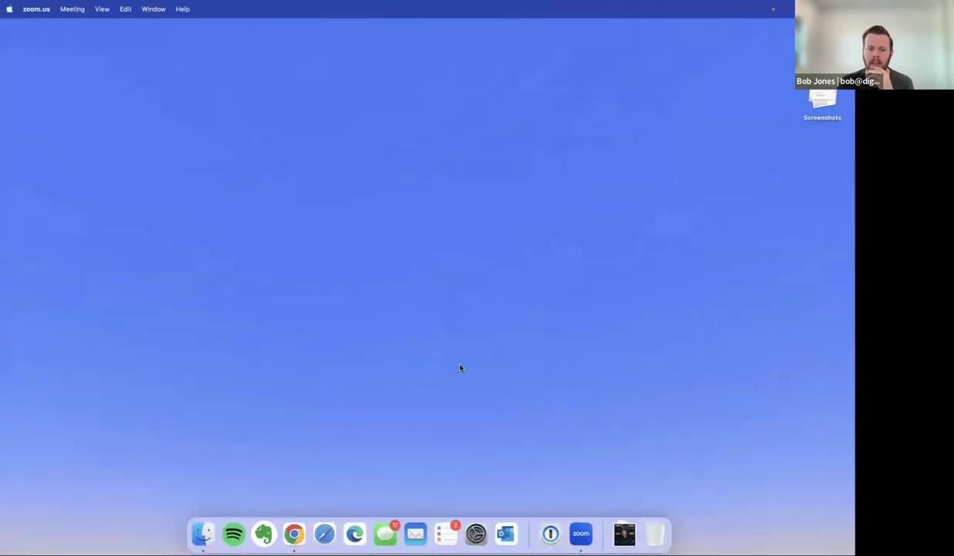
{"action": "key", "text": "ctrl+Right"}
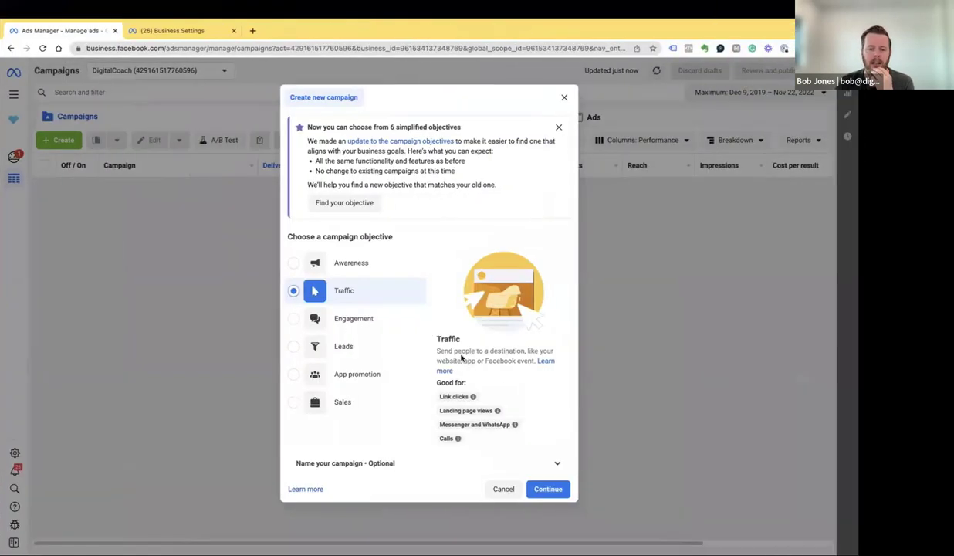
{"action": "mouse_move", "coordinate": [497, 411]}
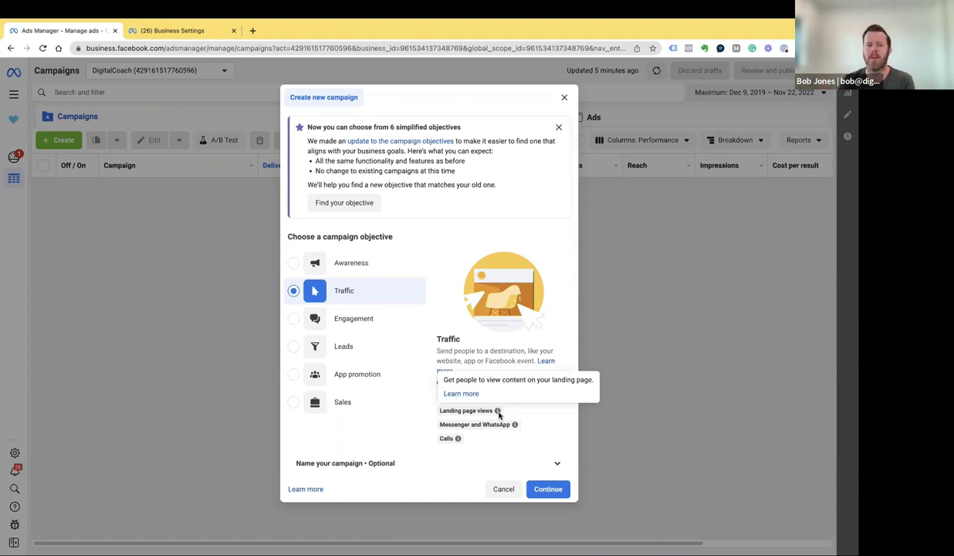
{"action": "key", "text": "ctrl+Left"}
{"action": "key", "text": "ctrl+Right"}
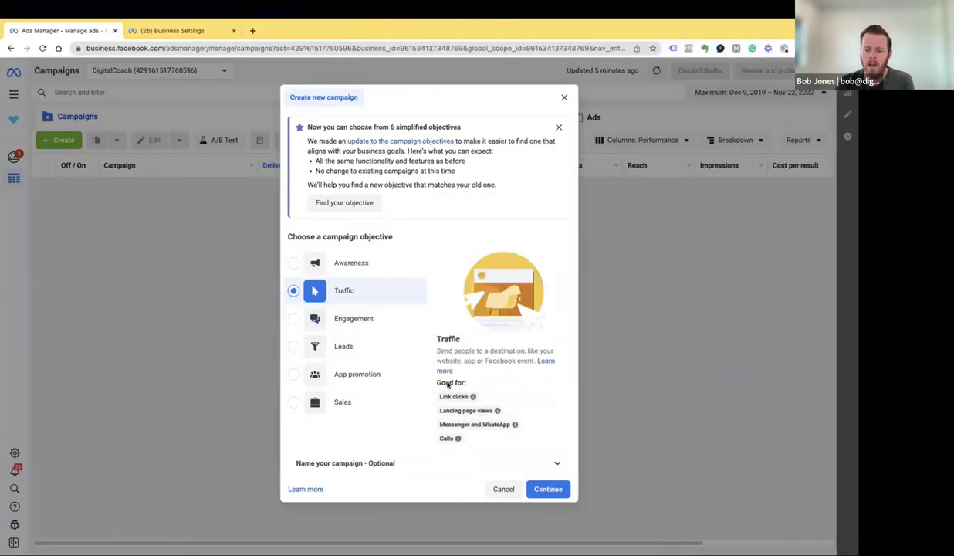
{"action": "mouse_move", "coordinate": [465, 426]}
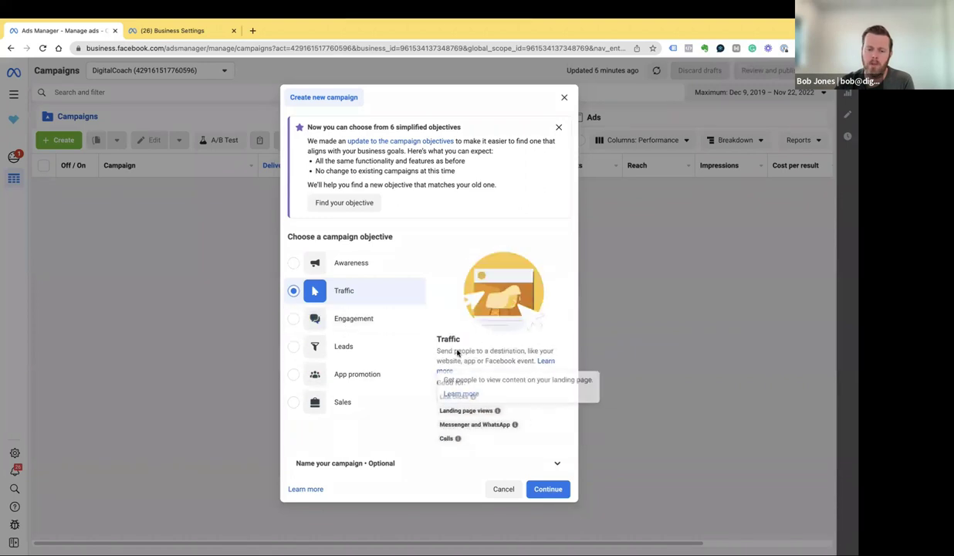
{"action": "mouse_move", "coordinate": [515, 425]}
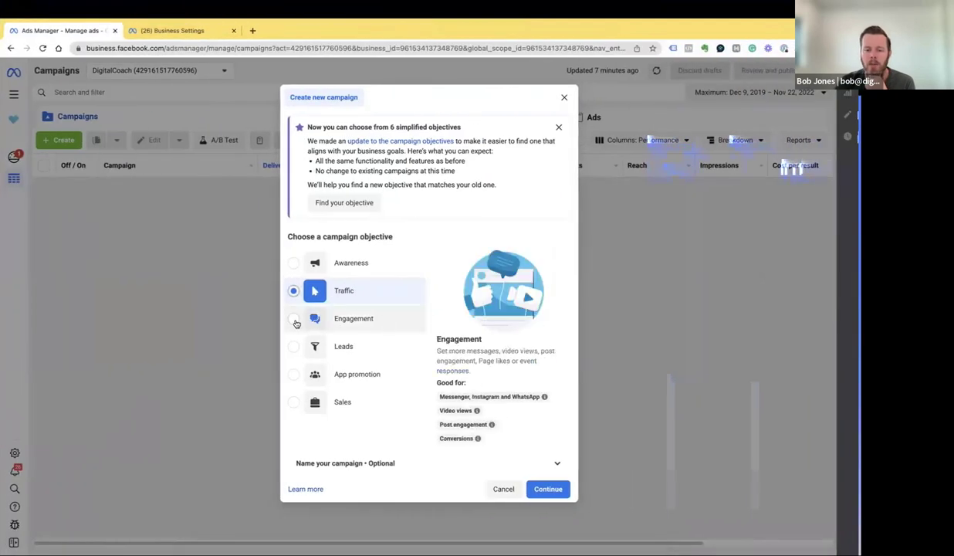
Select the Engagement objective and review its description and suggested uses, including post engagement
{"action": "left_click", "coordinate": [295, 321]}
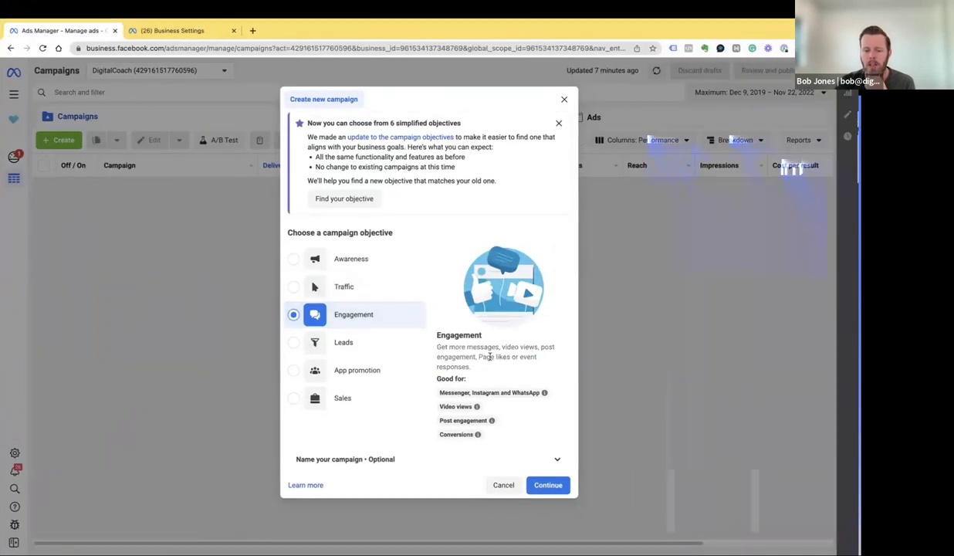
{"action": "mouse_move", "coordinate": [517, 392]}
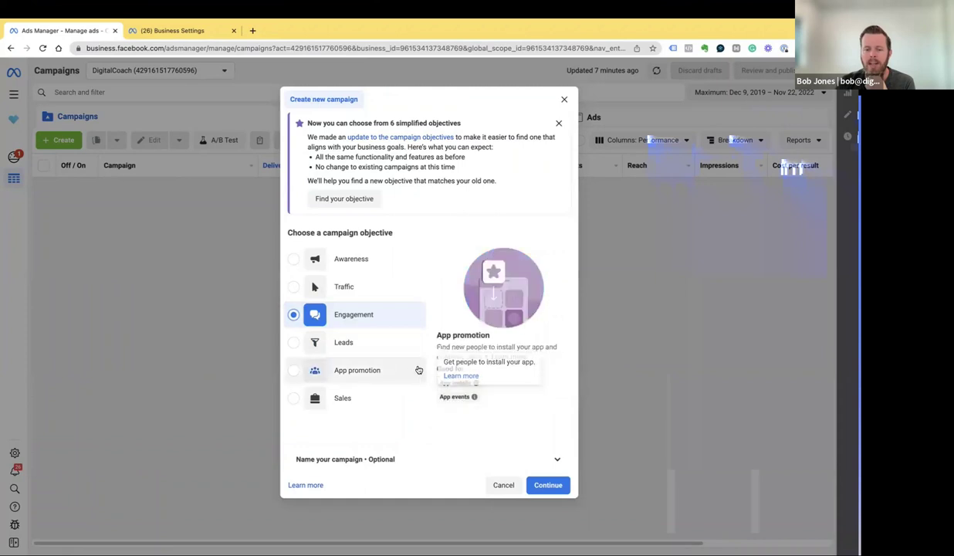
{"action": "mouse_move", "coordinate": [488, 420]}
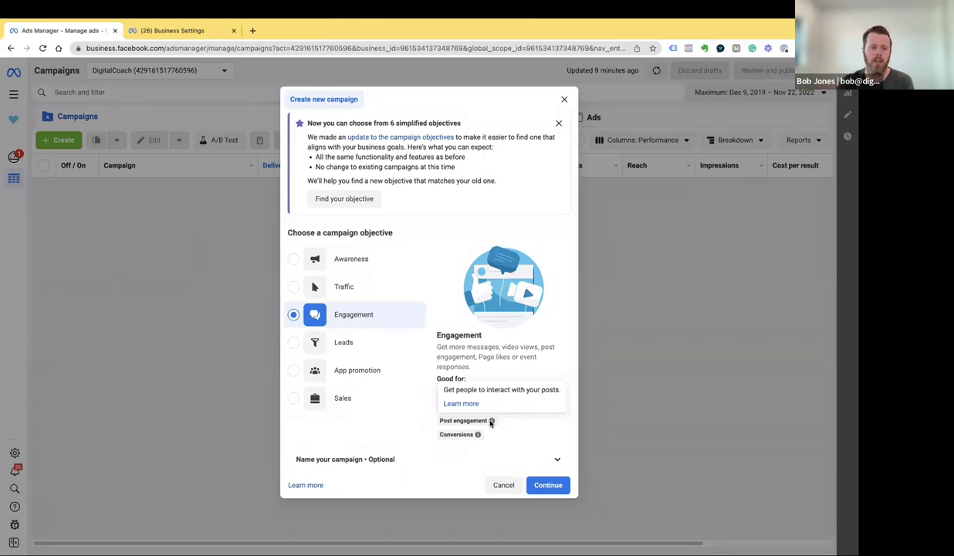
{"action": "key", "text": "ctrl+Left"}
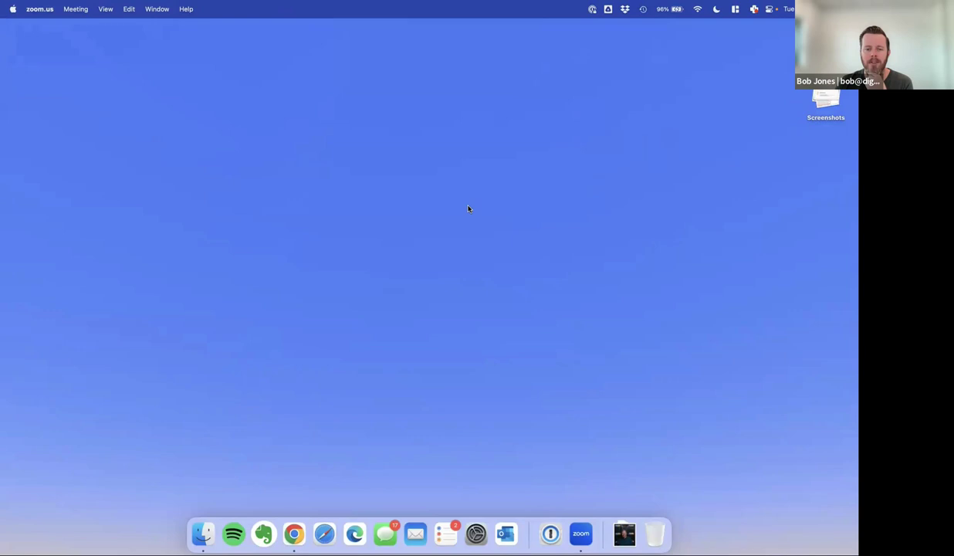
{"action": "key", "text": "ctrl+Right"}
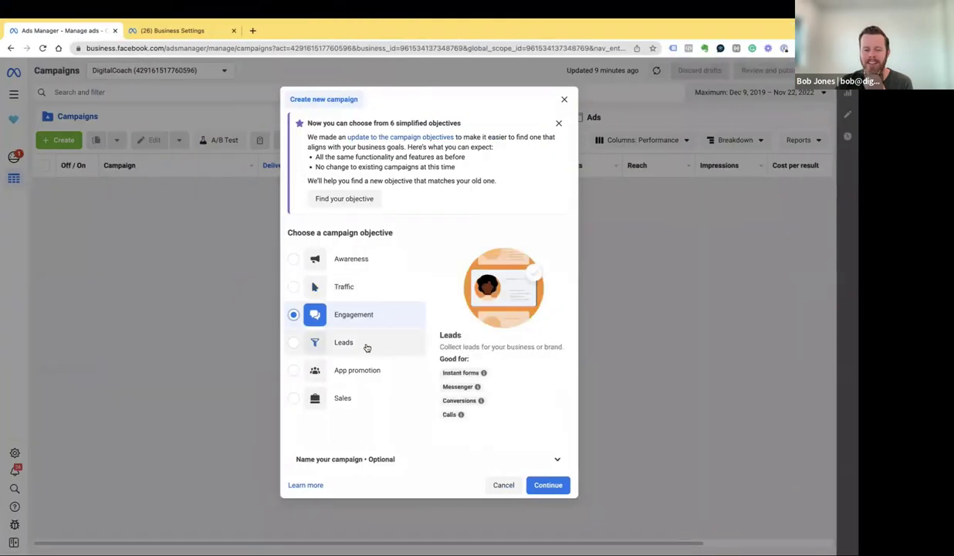
Select the Leads objective and review its description and its instant forms, Messenger and conversions uses
{"action": "left_click", "coordinate": [295, 343]}
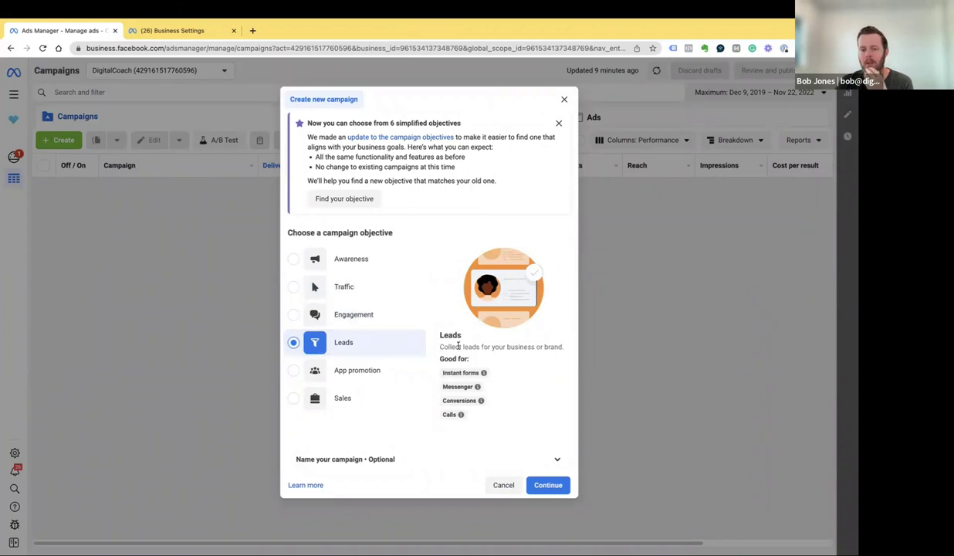
{"action": "left_click_drag", "start_coordinate": [440, 347], "coordinate": [563, 347]}
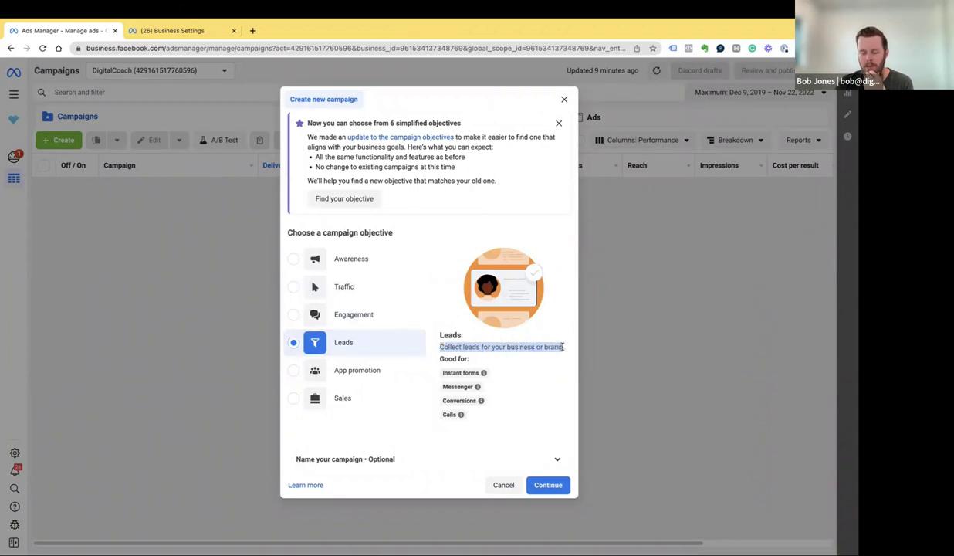
{"action": "mouse_move", "coordinate": [484, 373]}
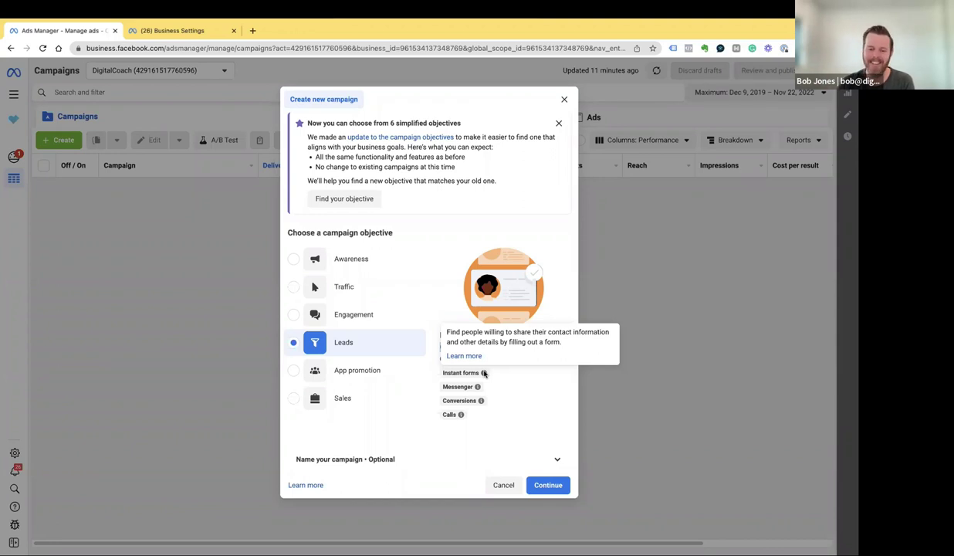
{"action": "key", "text": "super+m"}
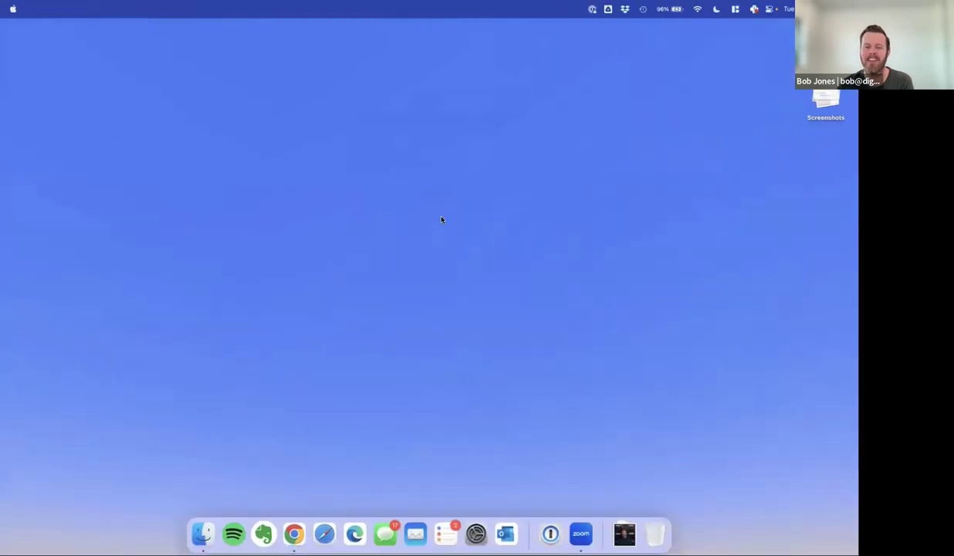
{"action": "key", "text": "ctrl+Right"}
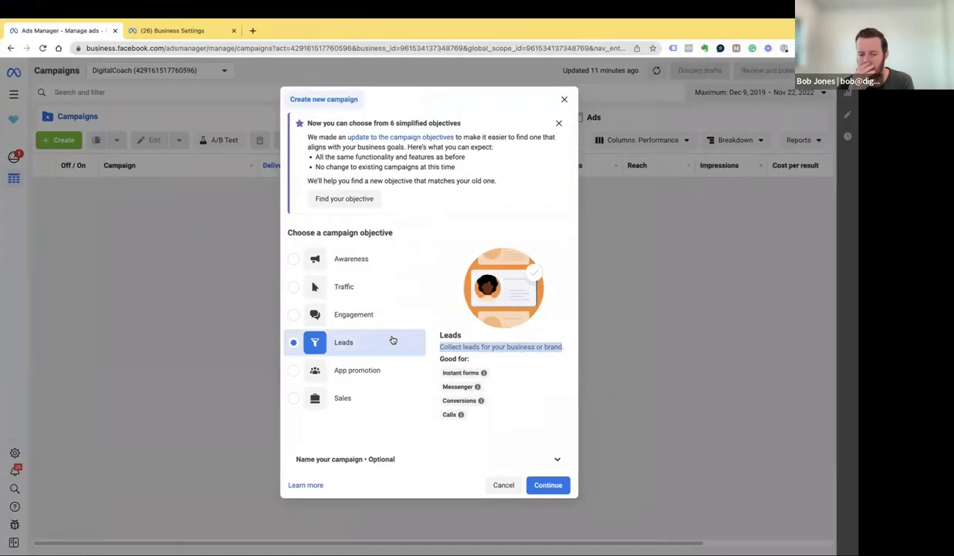
{"action": "left_click", "coordinate": [379, 332]}
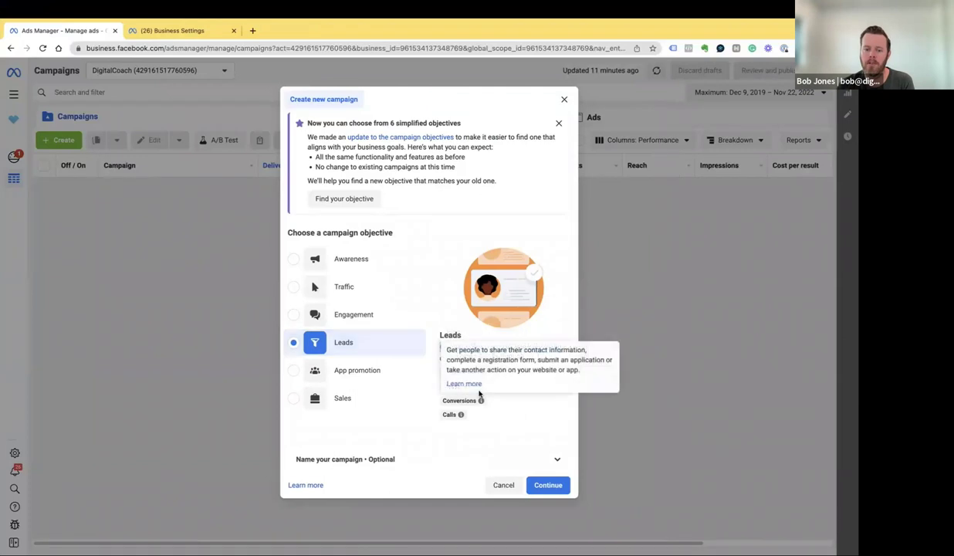
{"action": "mouse_move", "coordinate": [476, 388]}
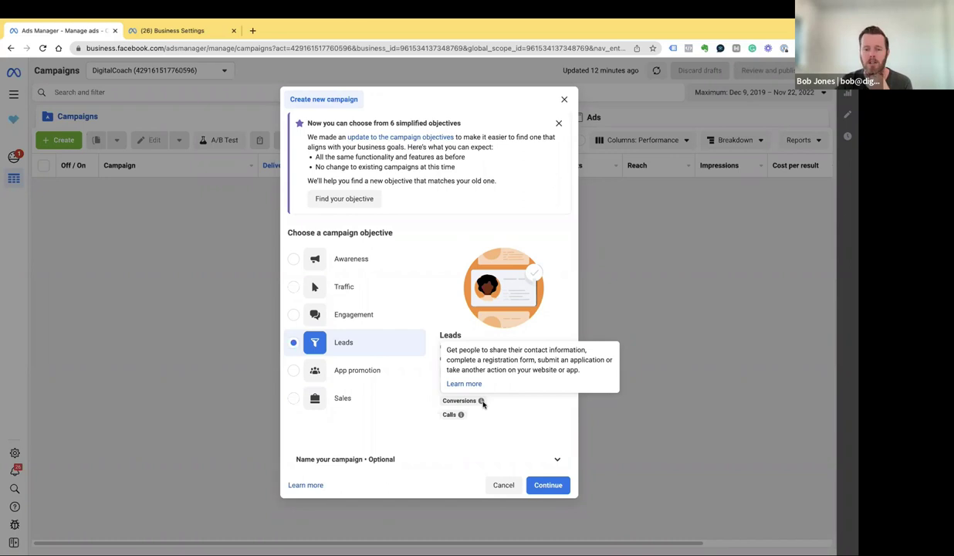
Review the App promotion and Sales objectives, and choose Traffic as the new campaign's objective
{"action": "left_click", "coordinate": [349, 372]}
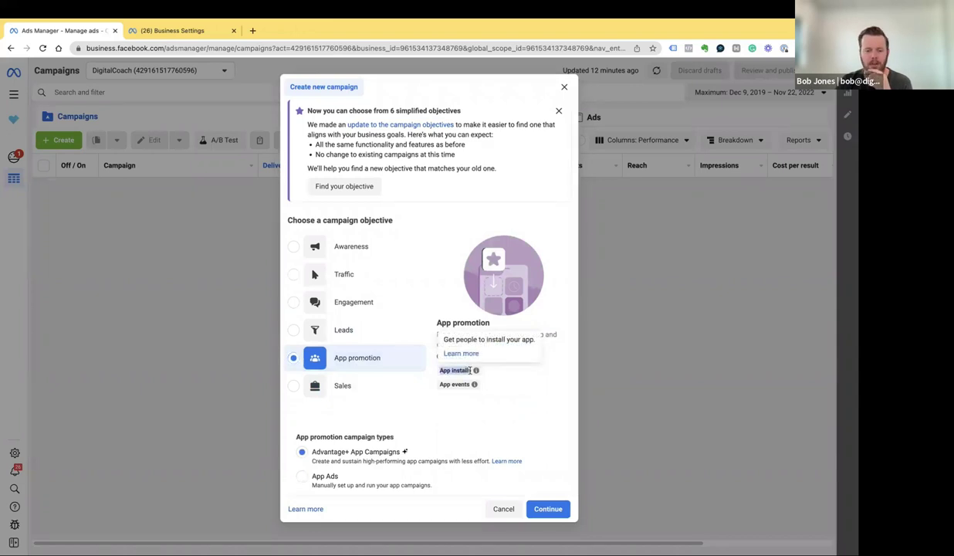
{"action": "left_click", "coordinate": [344, 398]}
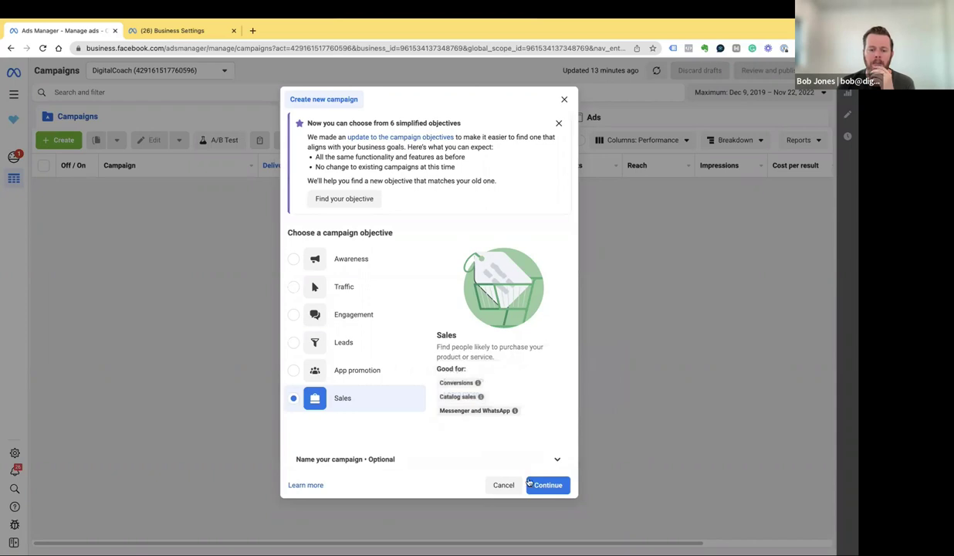
{"action": "left_click", "coordinate": [297, 286]}
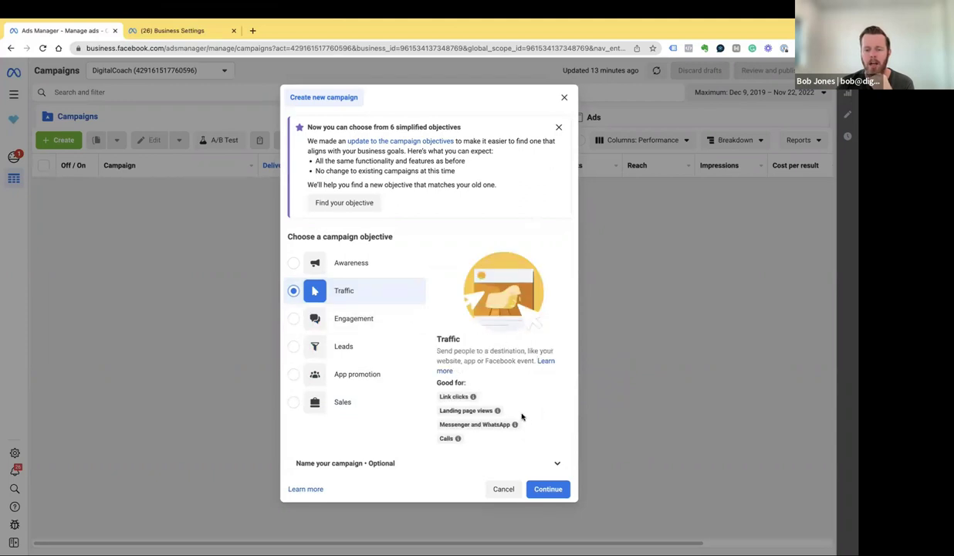
{"action": "mouse_move", "coordinate": [497, 413]}
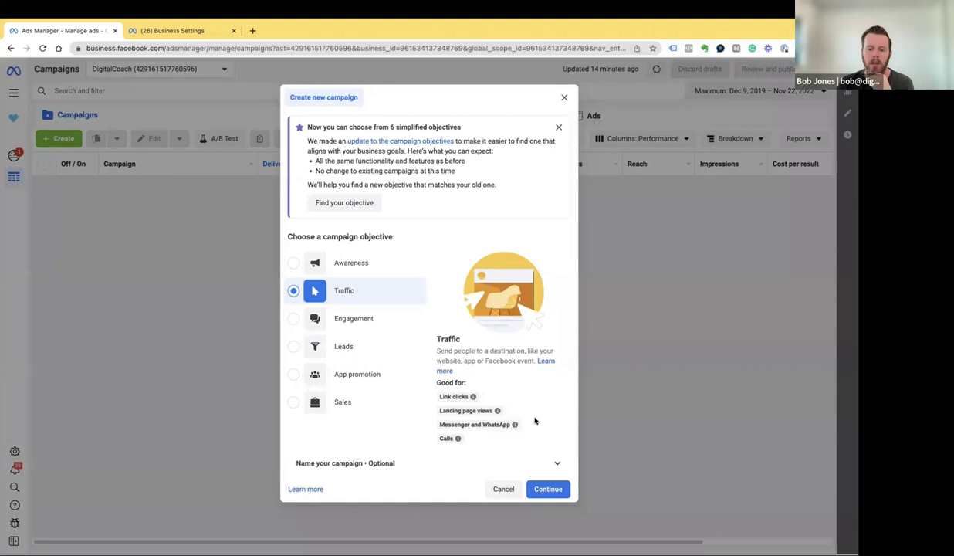
Expand the optional naming section and name the campaign "DC | LPV"
{"action": "left_click", "coordinate": [554, 464]}
{"action": "scroll", "coordinate": [373, 386], "scroll_direction": "down", "scroll_amount": 3}
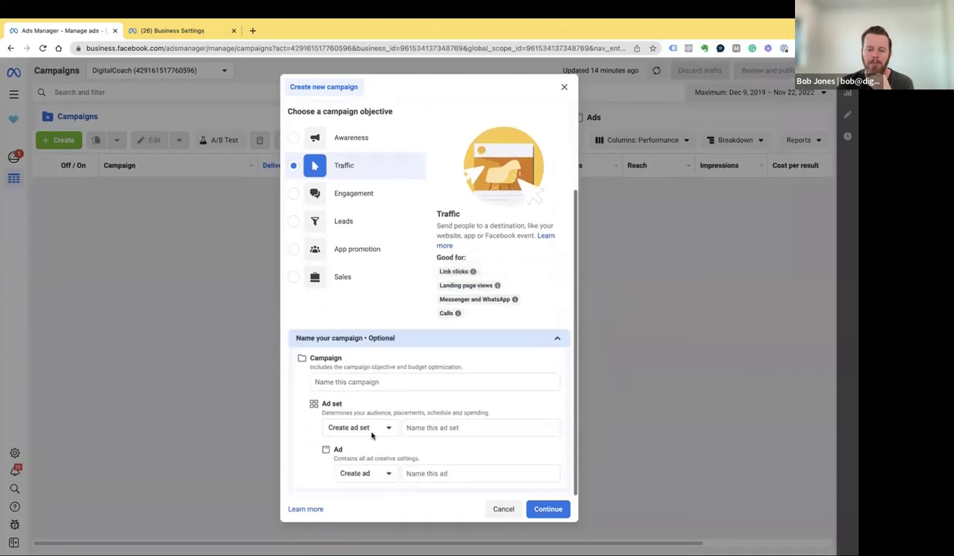
{"action": "left_click", "coordinate": [372, 385]}
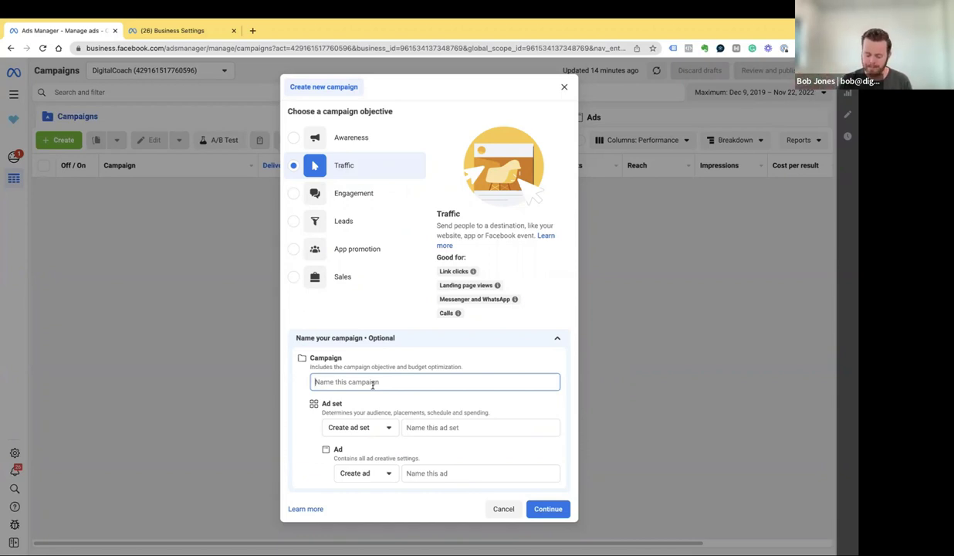
{"action": "type", "text": "DC | T"}
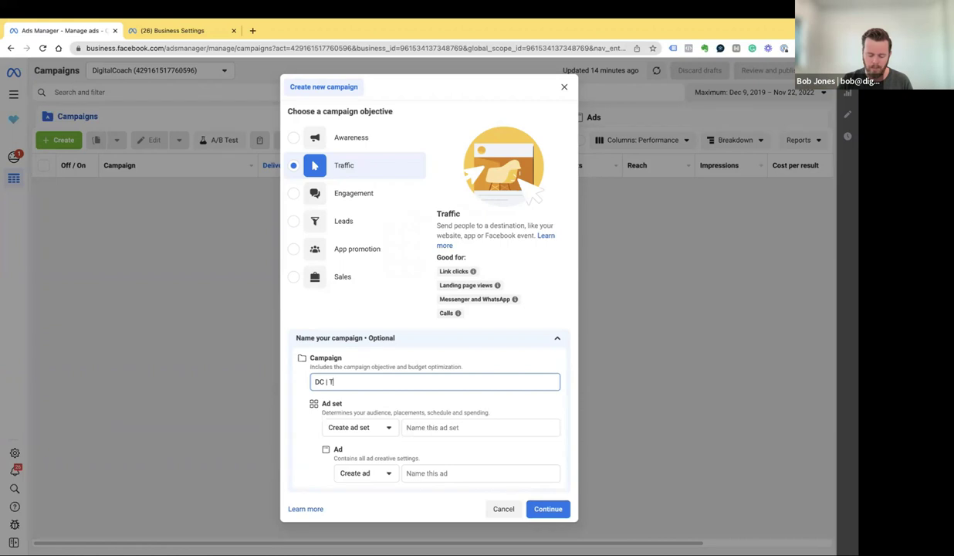
{"action": "key", "text": "BackSpace"}
{"action": "type", "text": "LPV"}
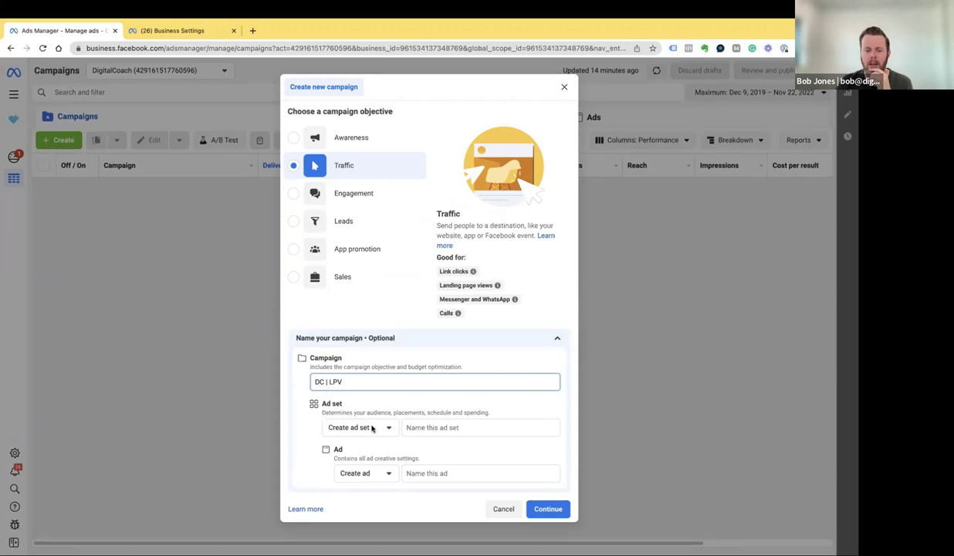
Name both the new ad set and the new ad "1"
{"action": "left_click", "coordinate": [440, 423]}
{"action": "type", "text": "1"}
{"action": "left_click", "coordinate": [441, 471]}
{"action": "type", "text": "1"}
{"action": "left_click", "coordinate": [443, 492]}
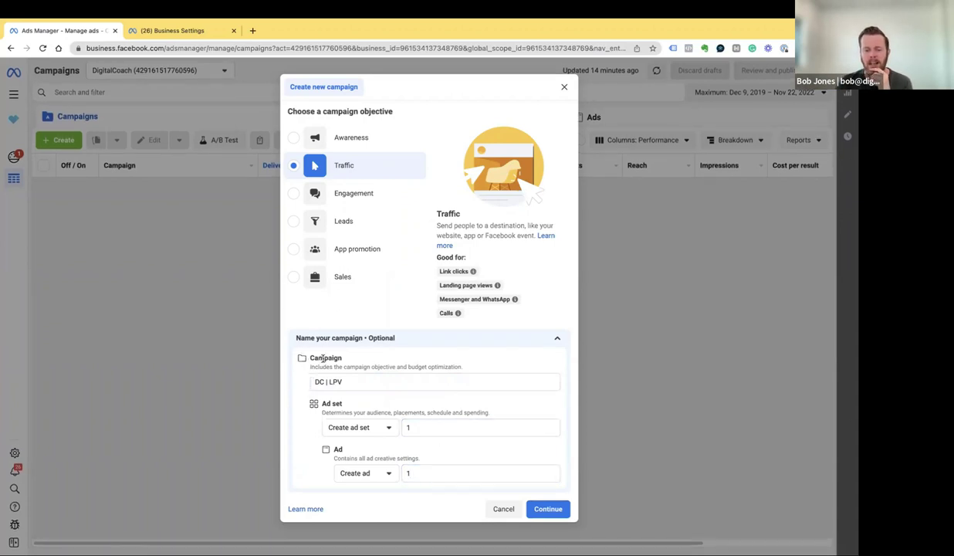
Point out the campaign, ad set and ad levels, and continue to create the draft Traffic campaign
{"action": "left_click_drag", "start_coordinate": [305, 358], "coordinate": [344, 356]}
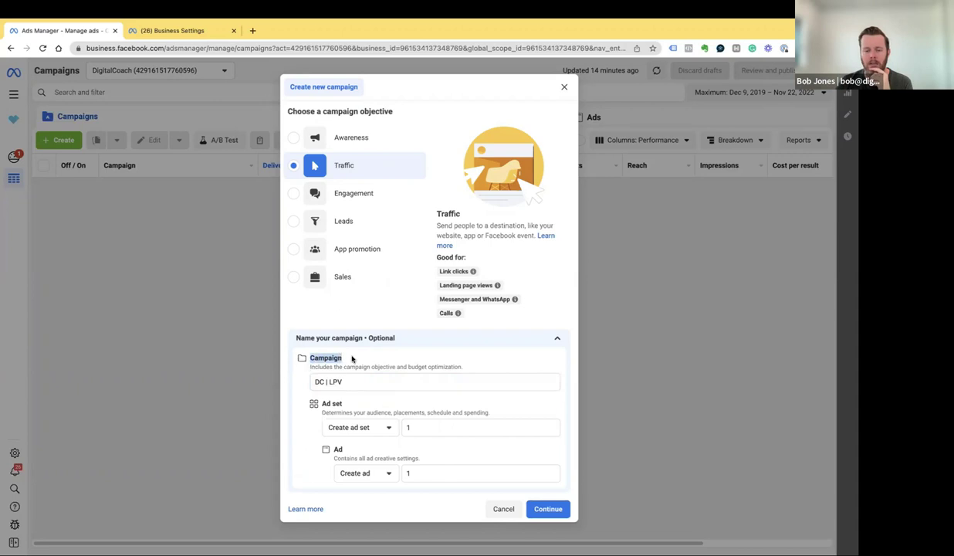
{"action": "left_click_drag", "start_coordinate": [321, 403], "coordinate": [343, 409]}
{"action": "left_click_drag", "start_coordinate": [332, 449], "coordinate": [368, 454]}
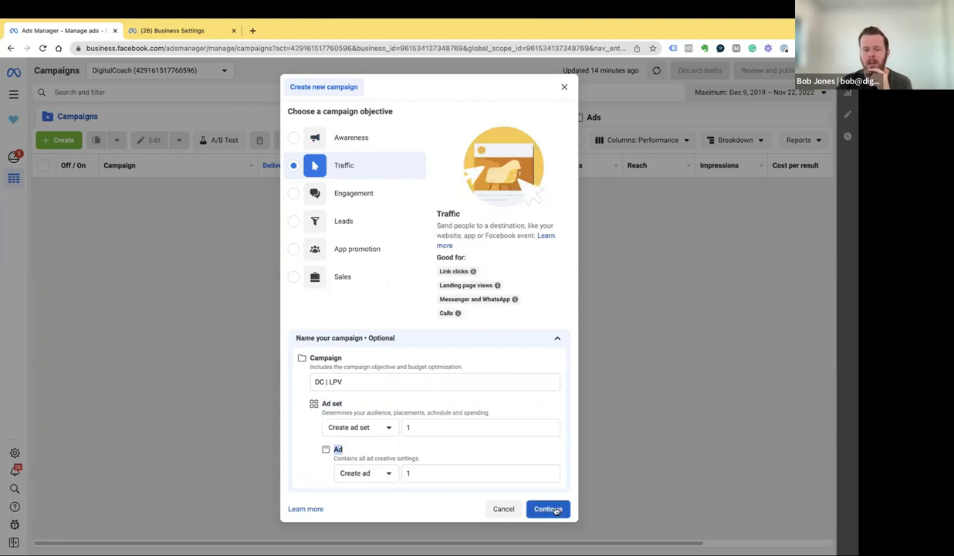
{"action": "left_click", "coordinate": [555, 510]}
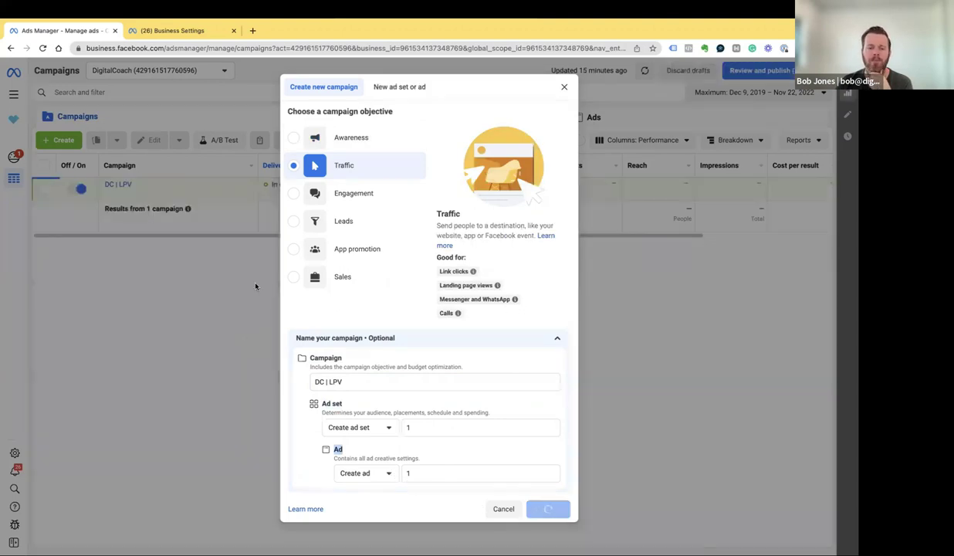
{"action": "key", "text": "ctrl+Left"}
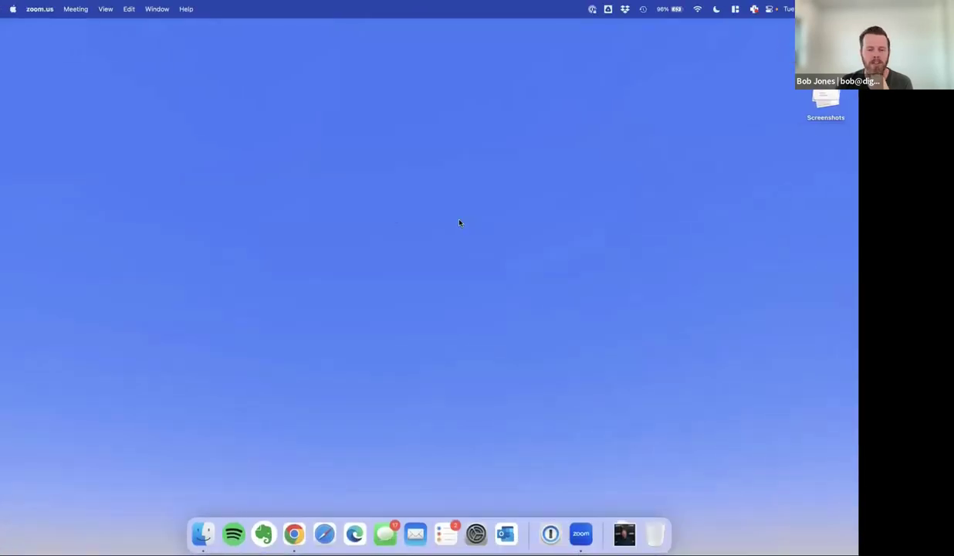
{"action": "key", "text": "ctrl+Right"}
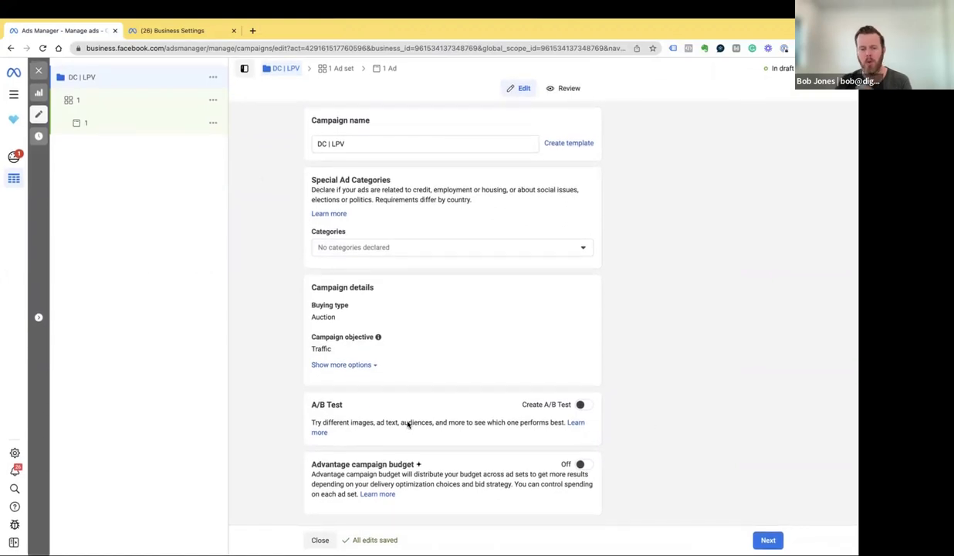
{"action": "key", "text": "F11"}
{"action": "key", "text": "ctrl+Right"}
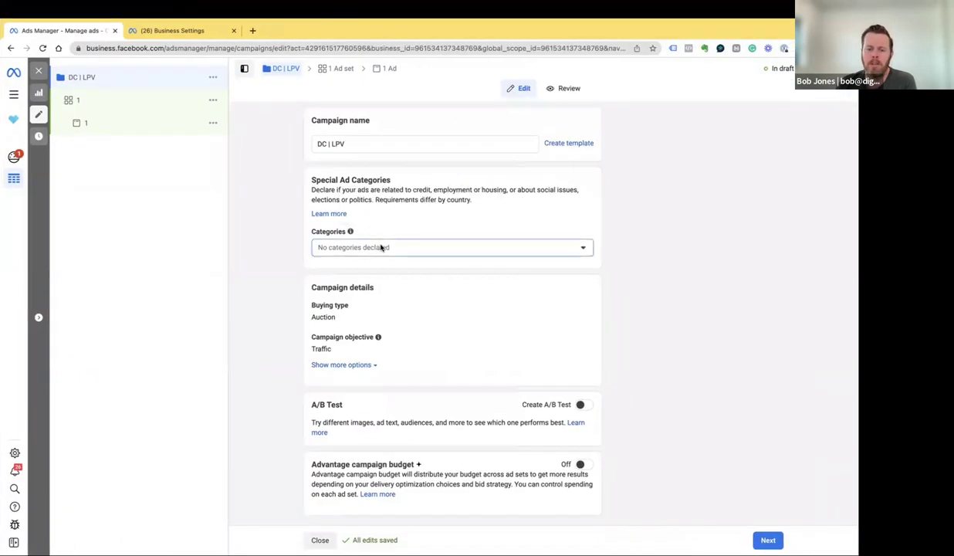
Review the Special Ad Categories options for credit, employment, housing and social issues without declaring any
{"action": "left_click", "coordinate": [382, 246]}
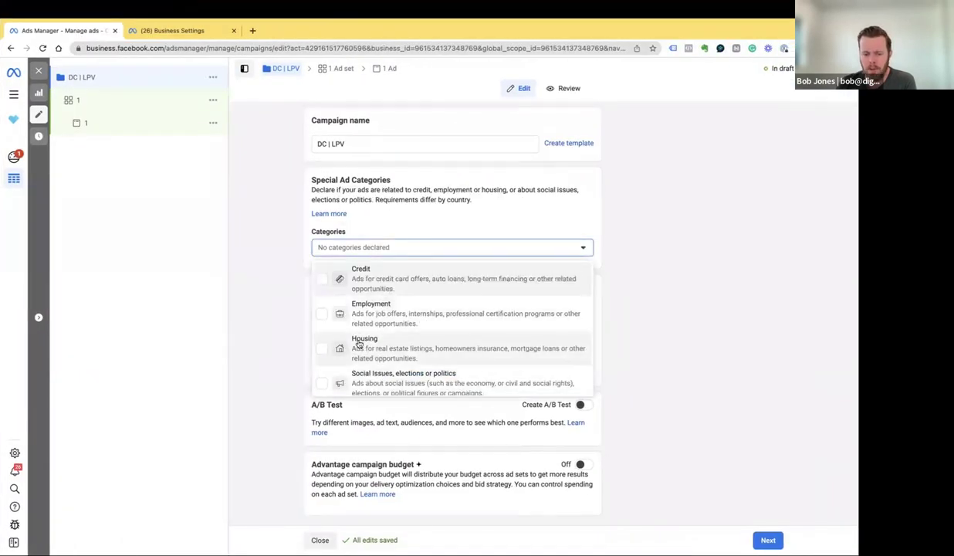
{"action": "scroll", "coordinate": [398, 316], "scroll_direction": "down", "scroll_amount": 1}
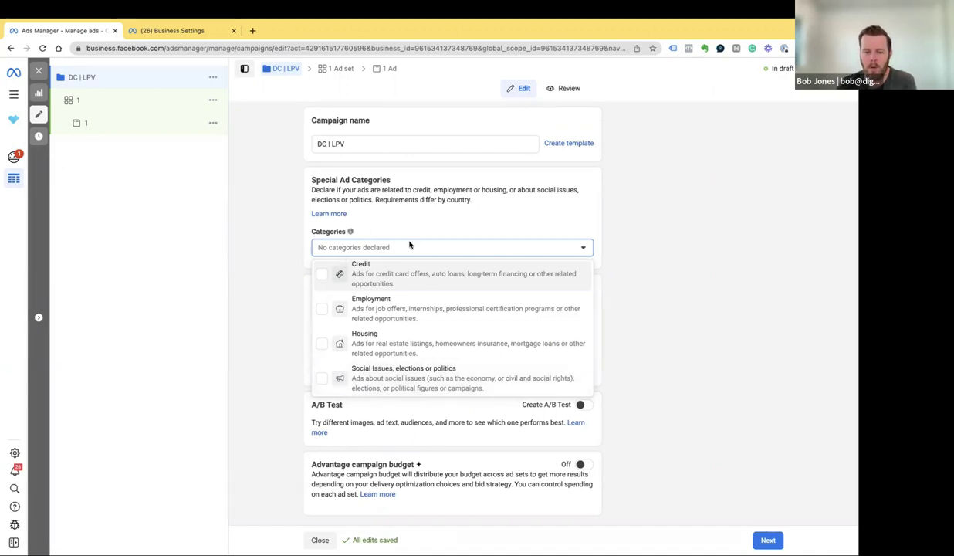
{"action": "left_click", "coordinate": [267, 253]}
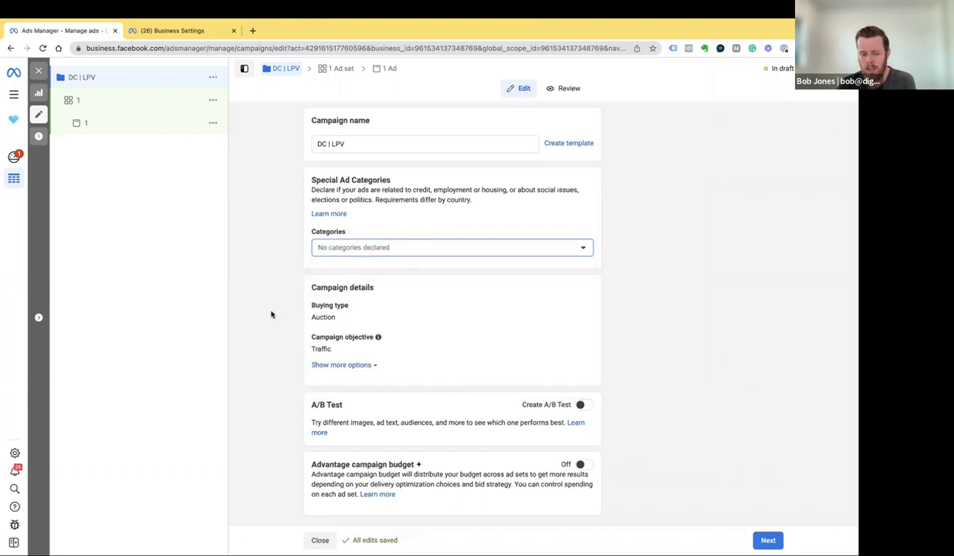
Review the buying type options and the editable list of campaign objectives in the campaign details, keeping Auction and Traffic
{"action": "left_click", "coordinate": [578, 304]}
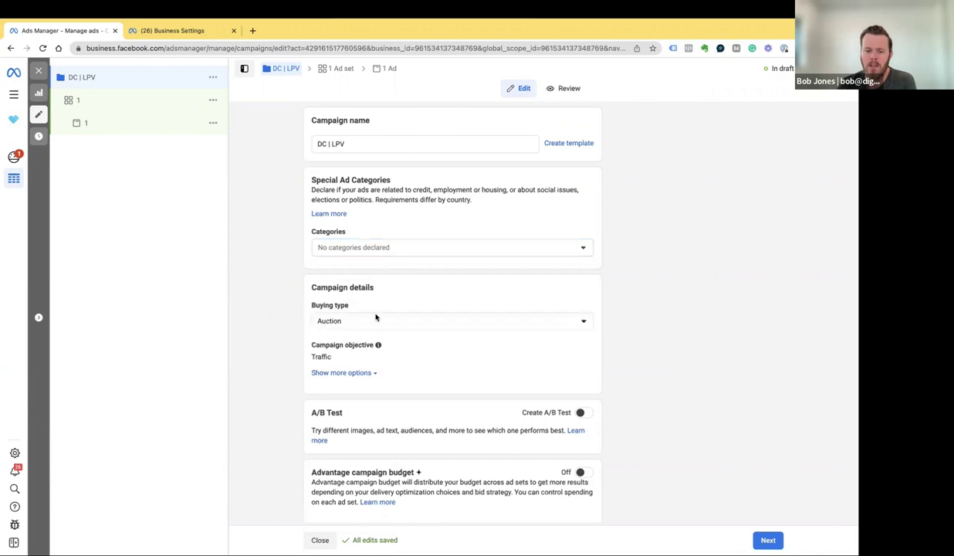
{"action": "left_click", "coordinate": [469, 321]}
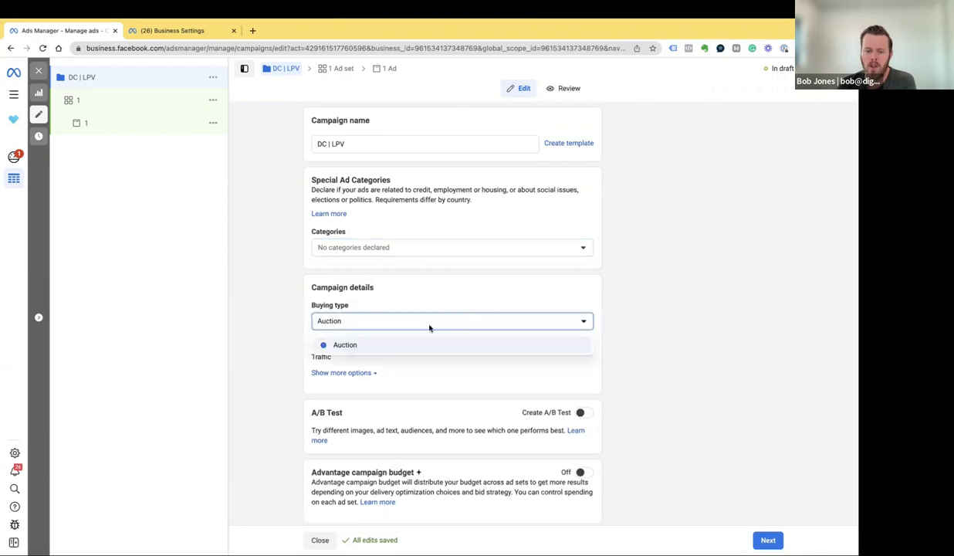
{"action": "left_click", "coordinate": [280, 338]}
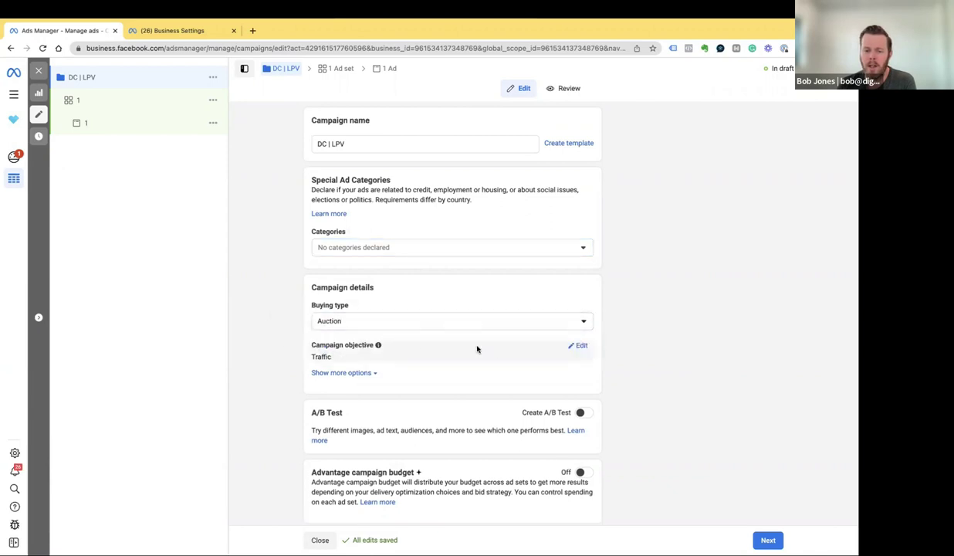
{"action": "left_click", "coordinate": [580, 347]}
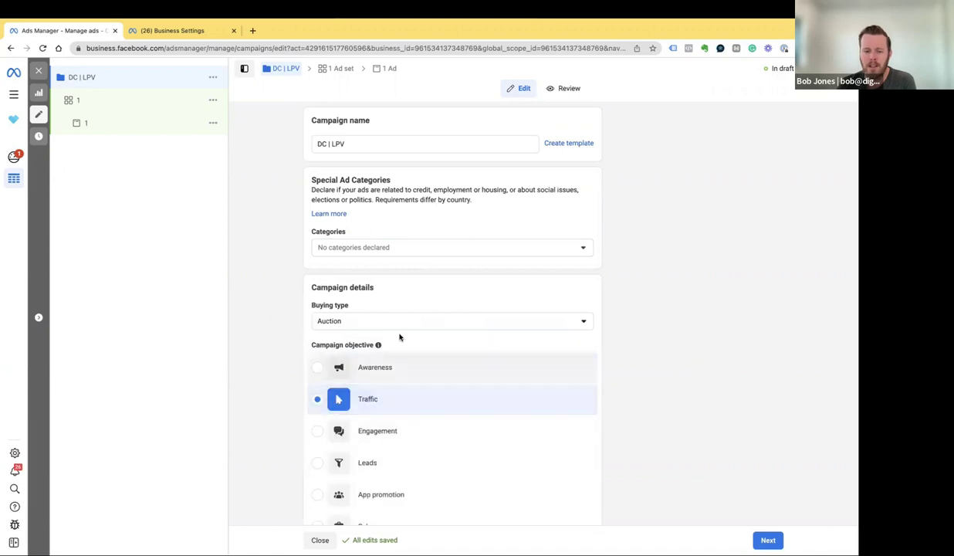
{"action": "scroll", "coordinate": [275, 335], "scroll_direction": "down", "scroll_amount": 3}
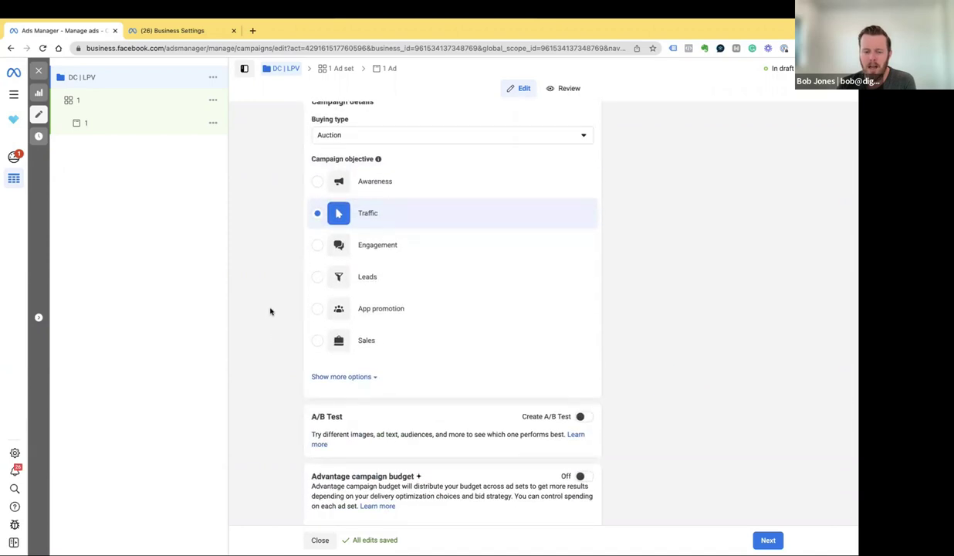
{"action": "left_click", "coordinate": [544, 136]}
{"action": "left_click", "coordinate": [612, 152]}
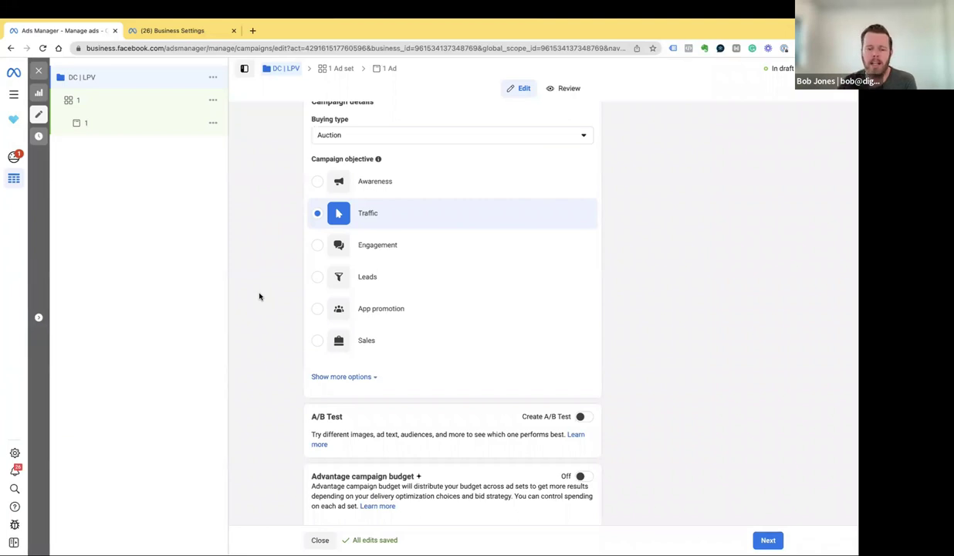
Try enabling Create A/B Test to examine its explanation, and switch it back off
{"action": "scroll", "coordinate": [623, 278], "scroll_direction": "down", "scroll_amount": 1}
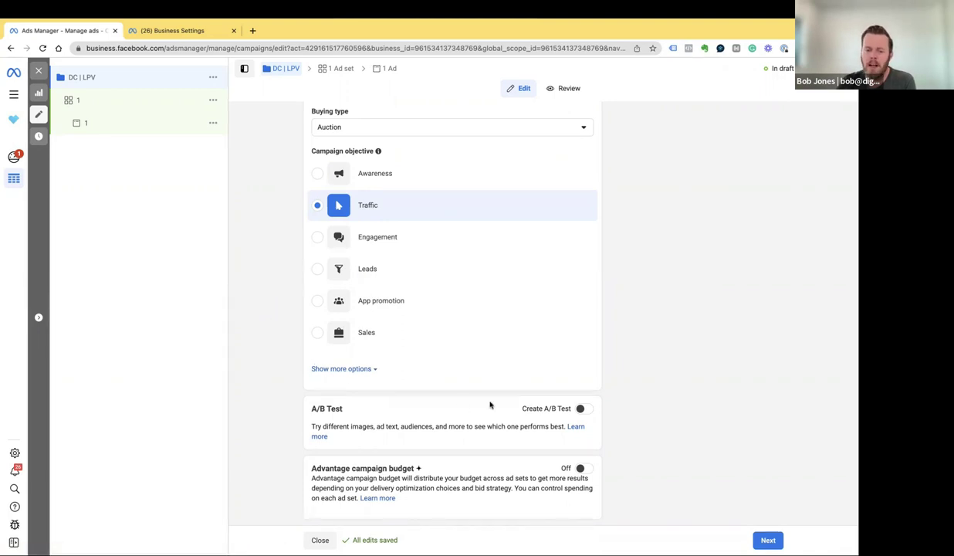
{"action": "left_click_drag", "start_coordinate": [312, 426], "coordinate": [560, 423]}
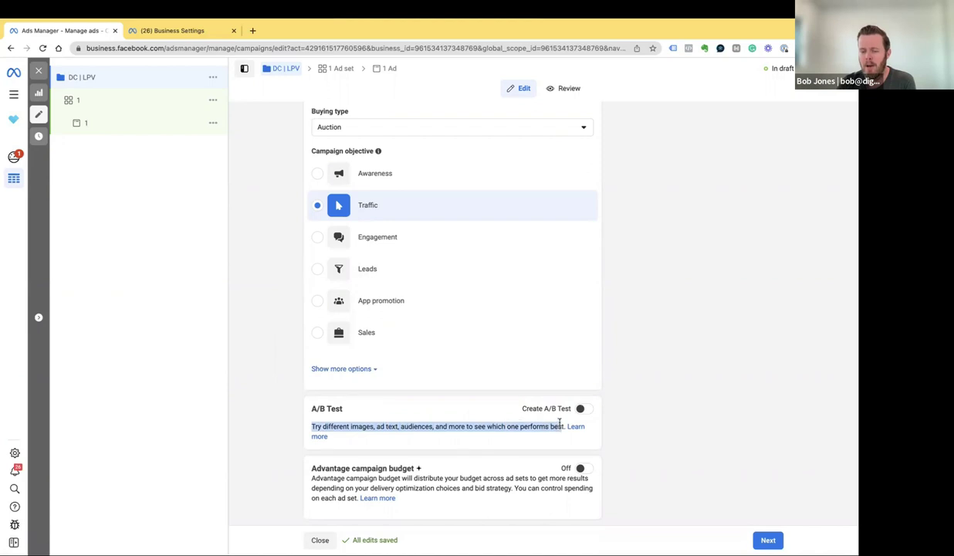
{"action": "left_click", "coordinate": [681, 410]}
{"action": "left_click", "coordinate": [585, 409]}
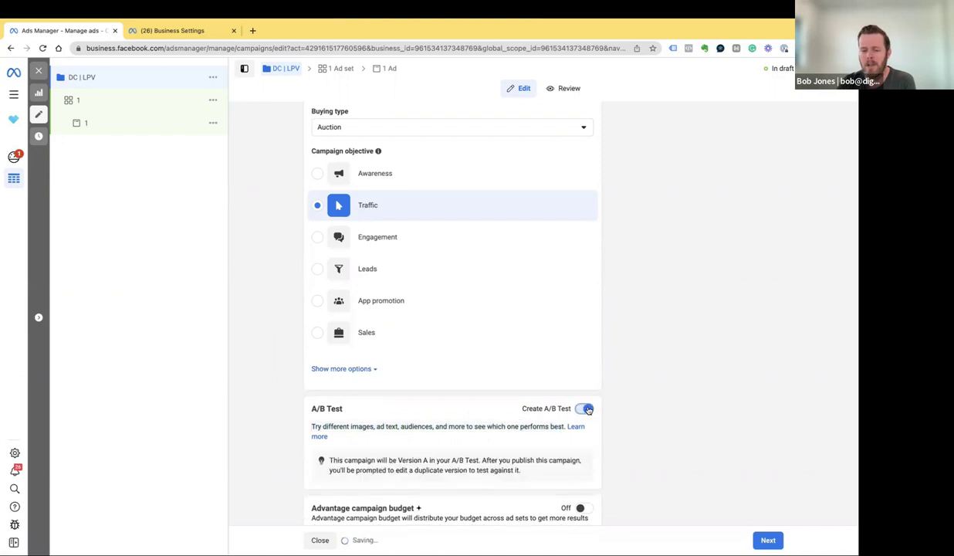
{"action": "scroll", "coordinate": [615, 406], "scroll_direction": "down", "scroll_amount": 1}
{"action": "left_click", "coordinate": [584, 367]}
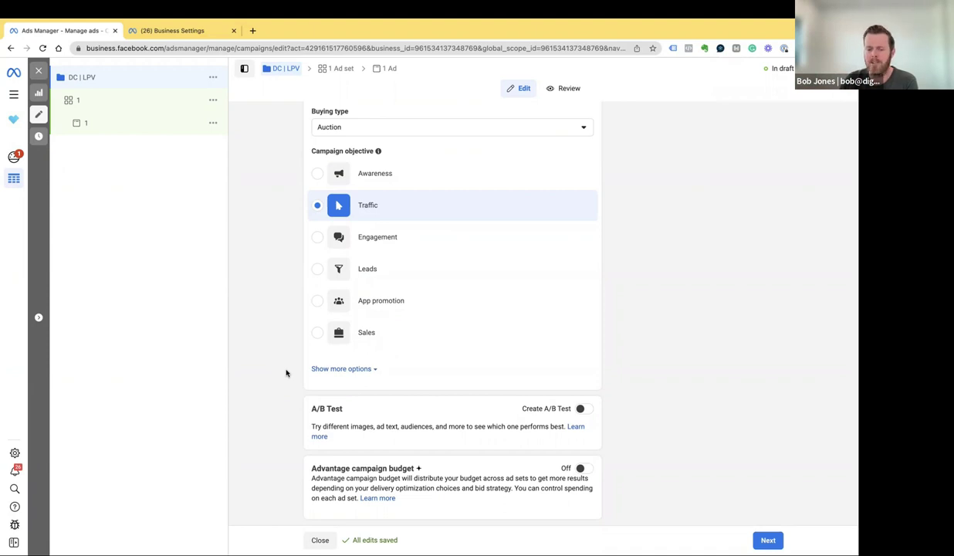
{"action": "left_click_drag", "start_coordinate": [307, 408], "coordinate": [345, 410]}
{"action": "left_click", "coordinate": [296, 399]}
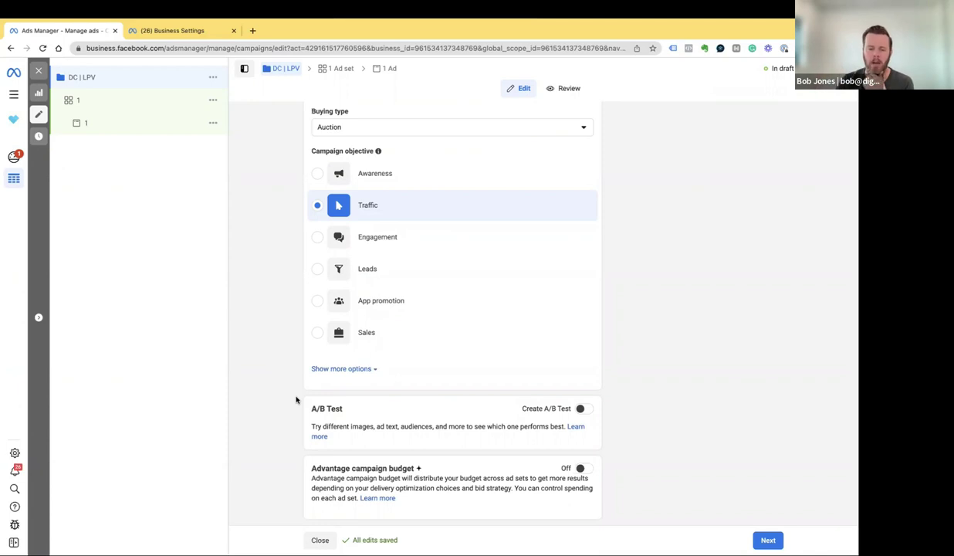
Turn on Advantage campaign budget for the campaign
{"action": "left_click_drag", "start_coordinate": [311, 469], "coordinate": [409, 469]}
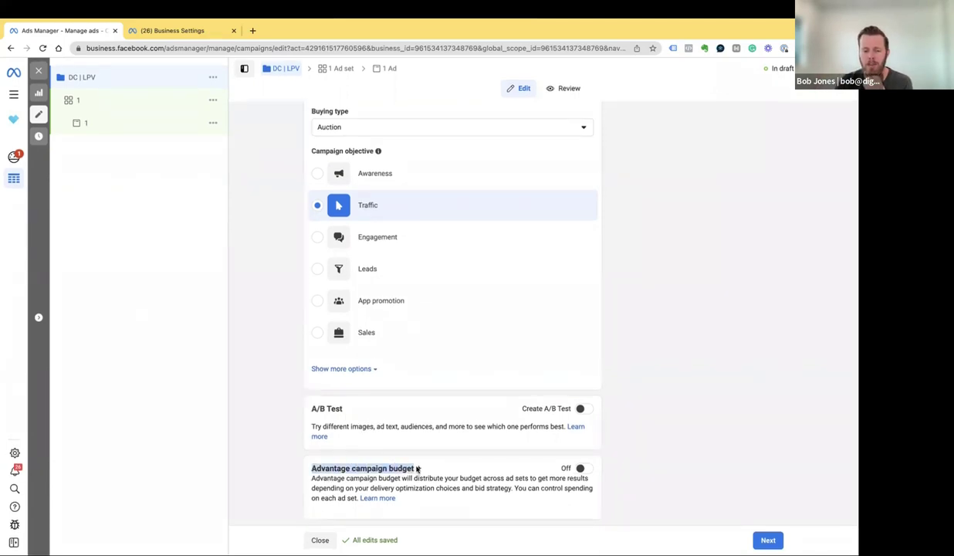
{"action": "left_click", "coordinate": [584, 469]}
{"action": "scroll", "coordinate": [605, 460], "scroll_direction": "down", "scroll_amount": 2}
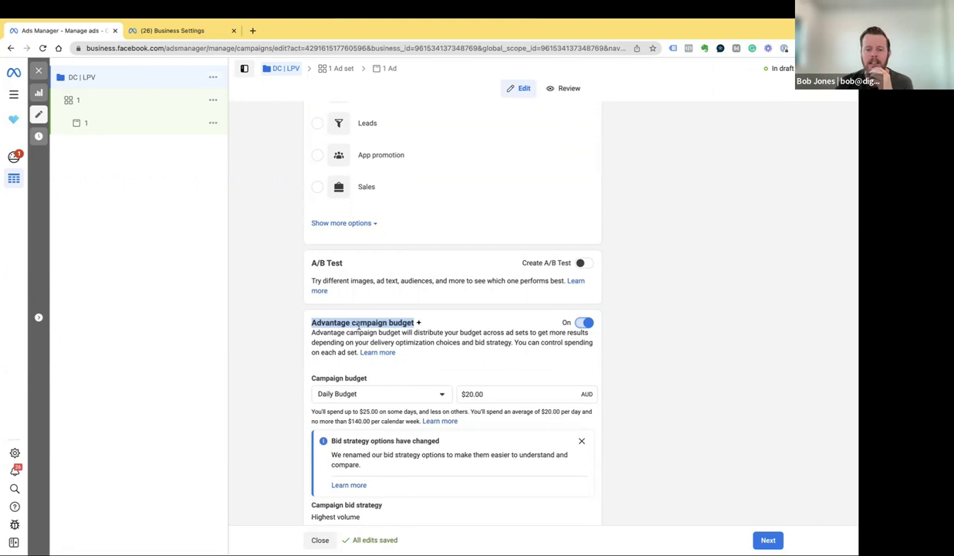
{"action": "key", "text": "super+h"}
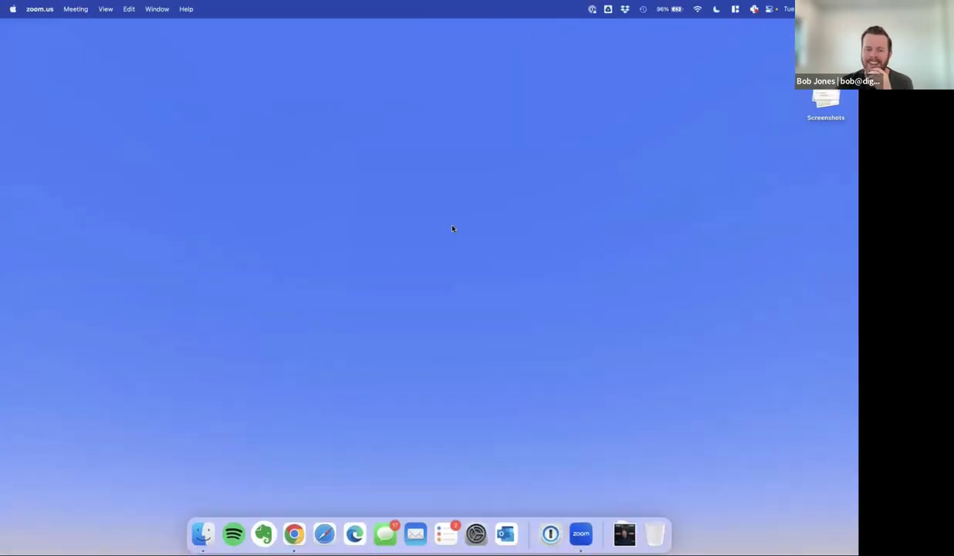
{"action": "key", "text": "super+Tab"}
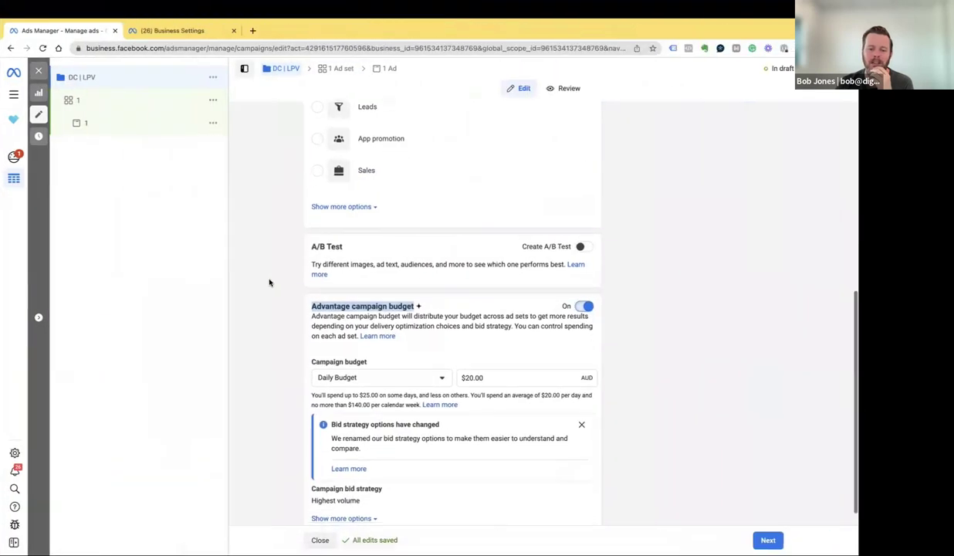
{"action": "left_click", "coordinate": [296, 305]}
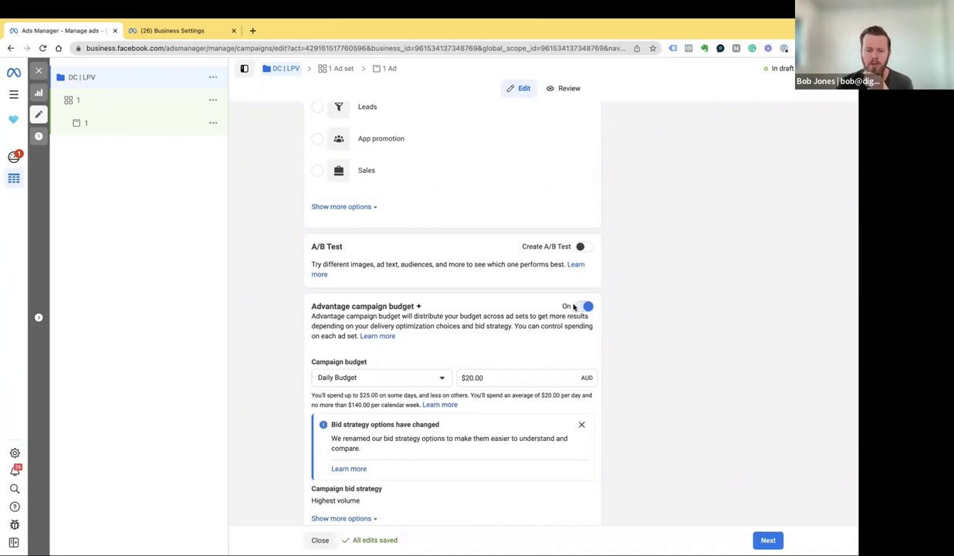
Review the campaign bid strategy choices, including Cost per result goal and Bid cap, and choose Highest volume
{"action": "scroll", "coordinate": [301, 313], "scroll_direction": "down", "scroll_amount": 1}
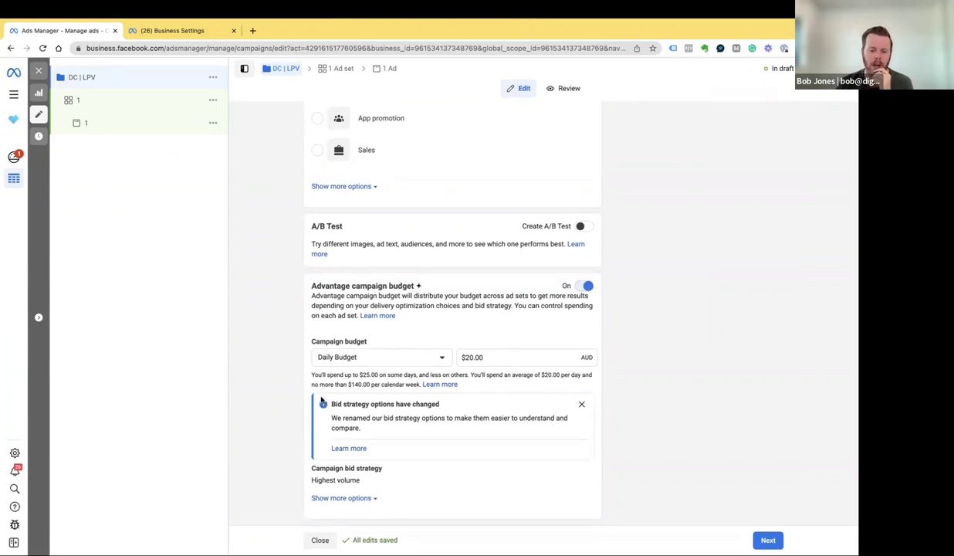
{"action": "left_click", "coordinate": [577, 469]}
{"action": "left_click", "coordinate": [376, 477]}
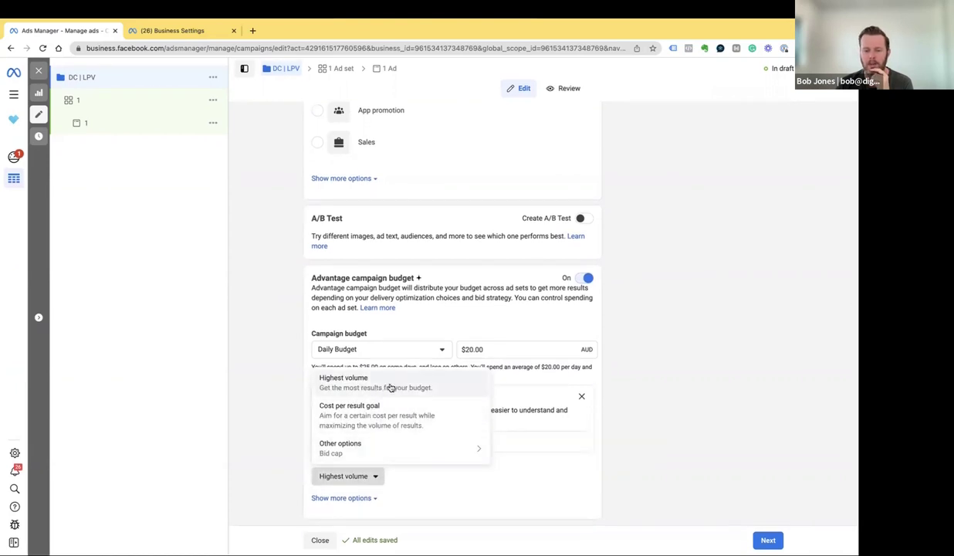
{"action": "mouse_move", "coordinate": [452, 453]}
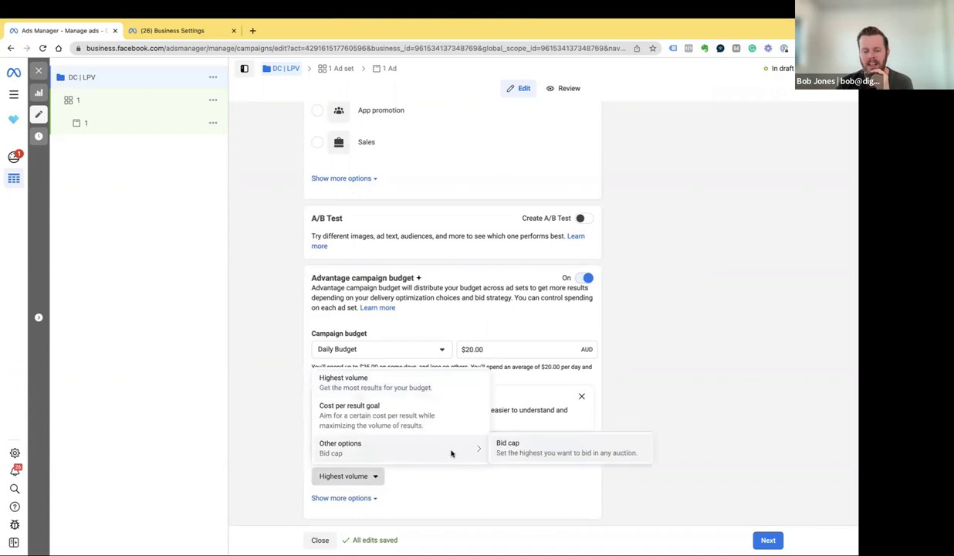
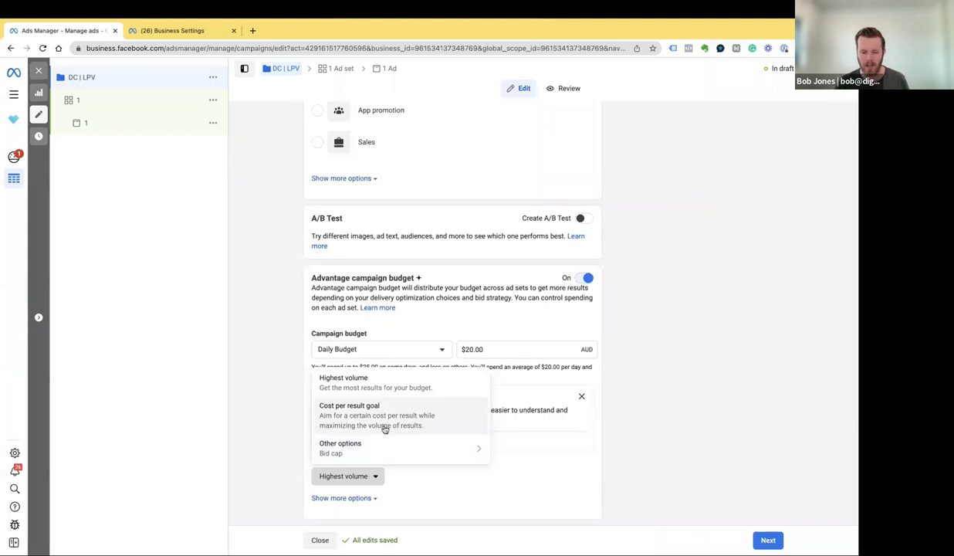
{"action": "left_click", "coordinate": [353, 386]}
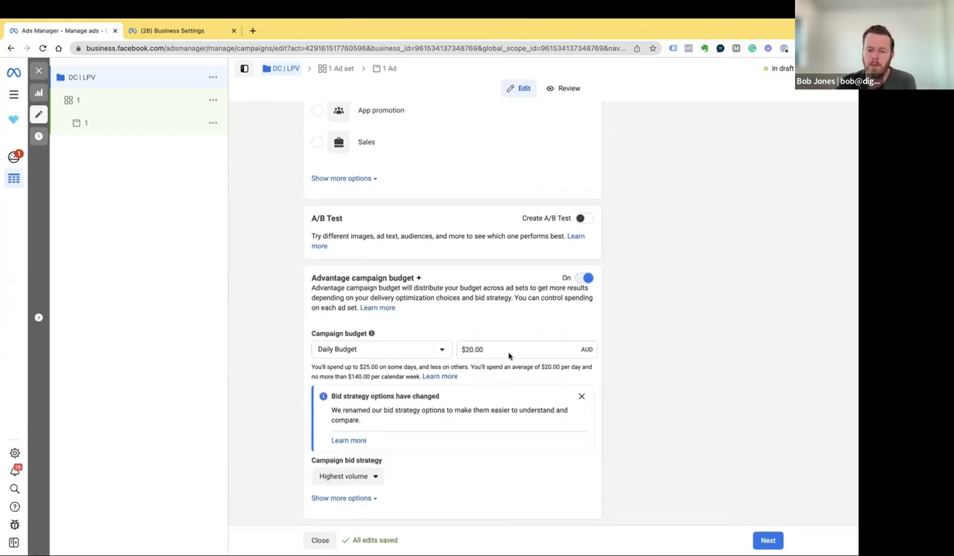
Try a Lifetime Budget for the campaign, switch back to Daily Budget, and restore the amount of $20.00
{"action": "left_click", "coordinate": [391, 353]}
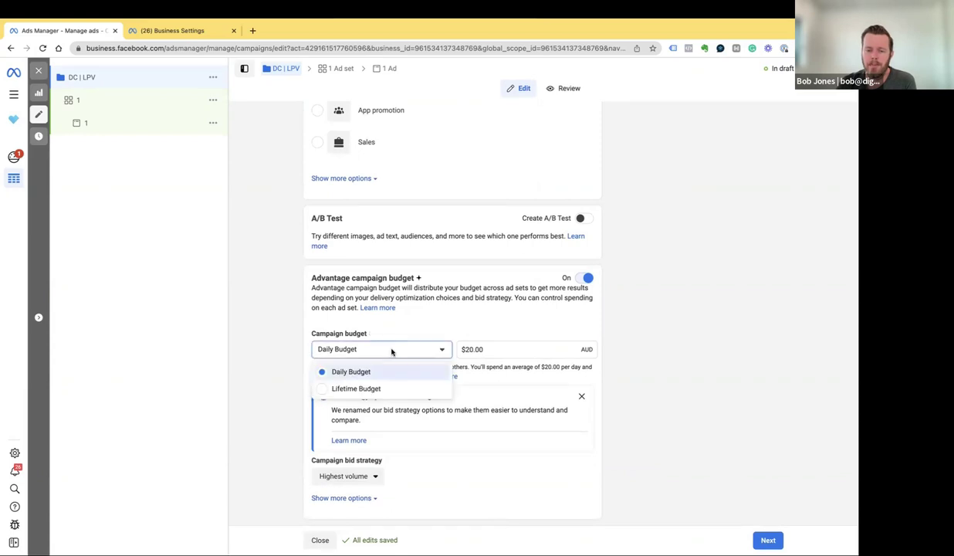
{"action": "left_click", "coordinate": [367, 388]}
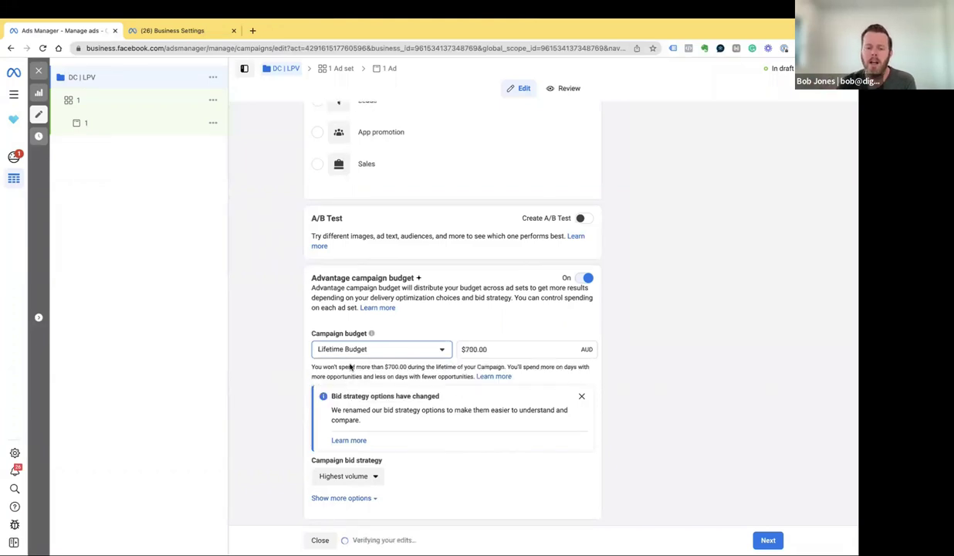
{"action": "left_click", "coordinate": [377, 353]}
{"action": "left_click", "coordinate": [362, 372]}
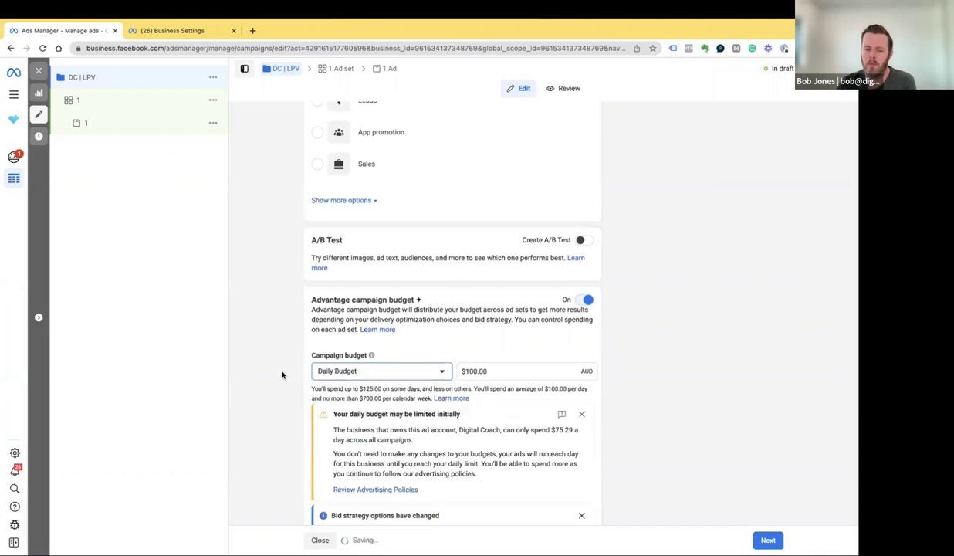
{"action": "scroll", "coordinate": [278, 375], "scroll_direction": "down", "scroll_amount": 2}
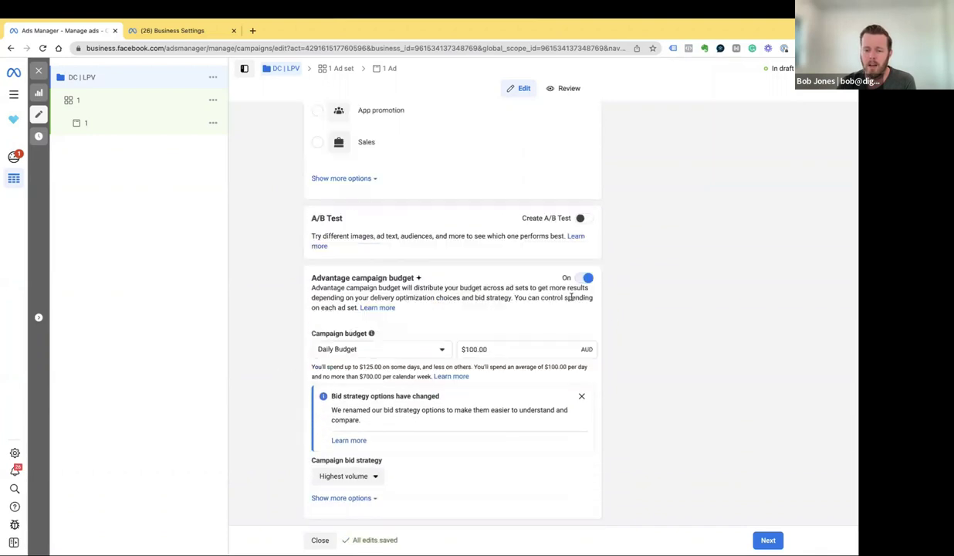
{"action": "triple_click", "coordinate": [524, 349]}
{"action": "type", "text": "20"}
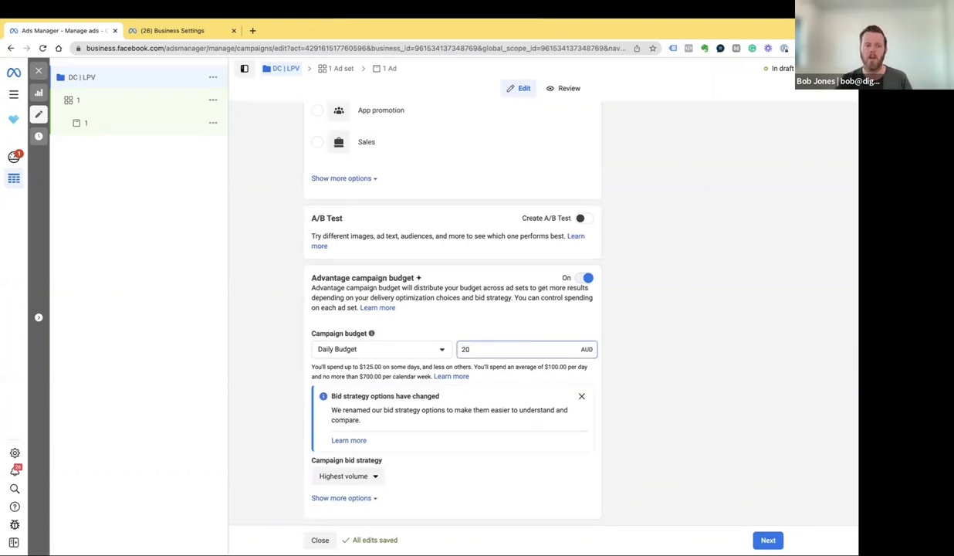
{"action": "left_click", "coordinate": [385, 352]}
{"action": "left_click", "coordinate": [513, 349]}
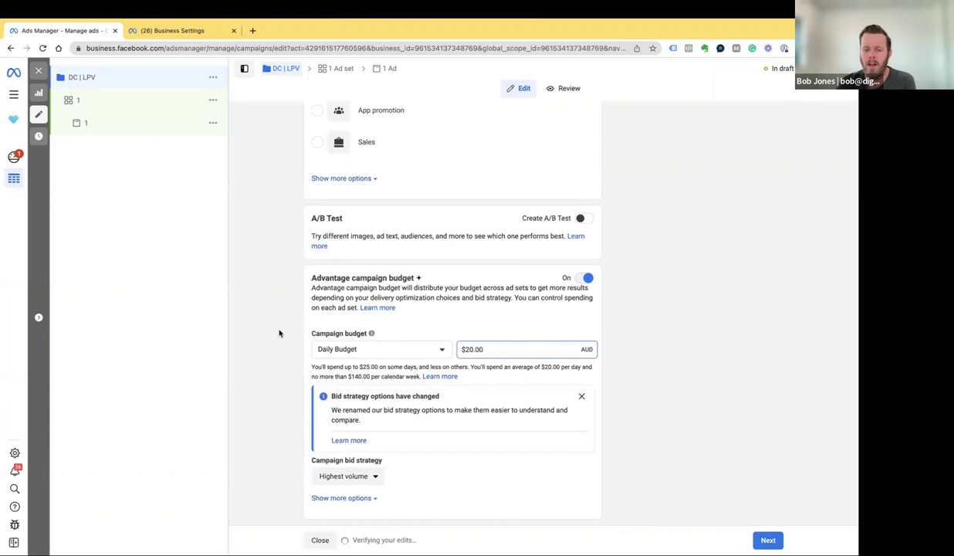
Continue from the campaign to the ad set settings and review the conversion location options
{"action": "scroll", "coordinate": [277, 333], "scroll_direction": "up", "scroll_amount": 1}
{"action": "scroll", "coordinate": [276, 333], "scroll_direction": "up", "scroll_amount": 3}
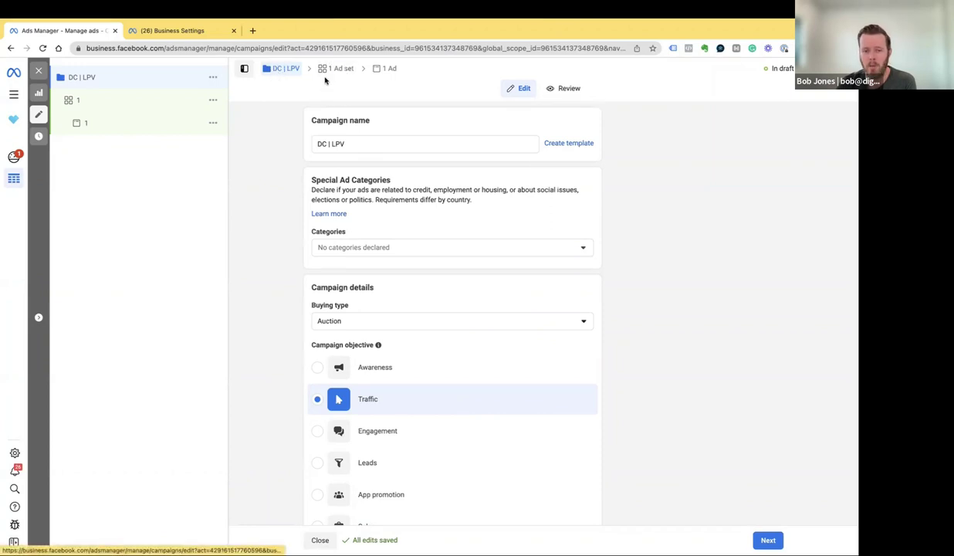
{"action": "left_click", "coordinate": [767, 539]}
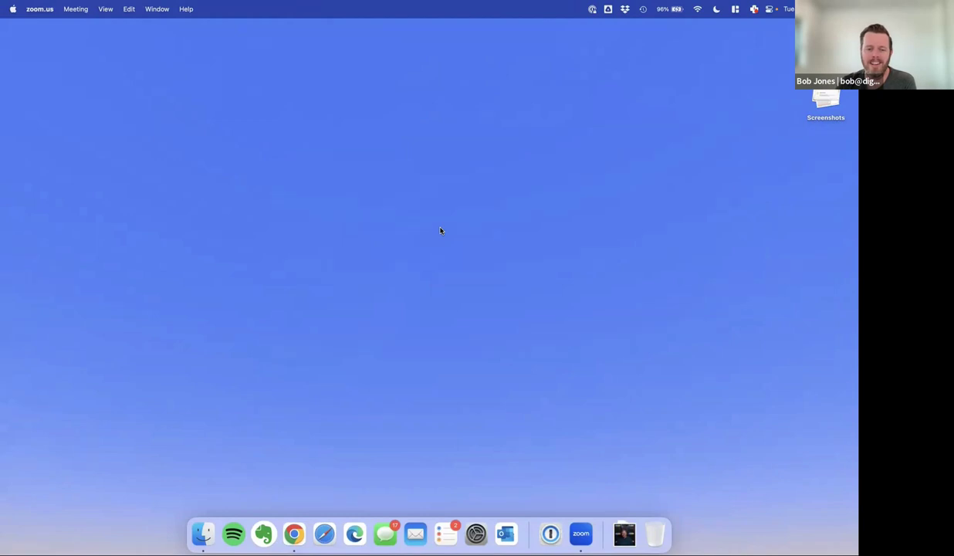
{"action": "key", "text": "ctrl+Right"}
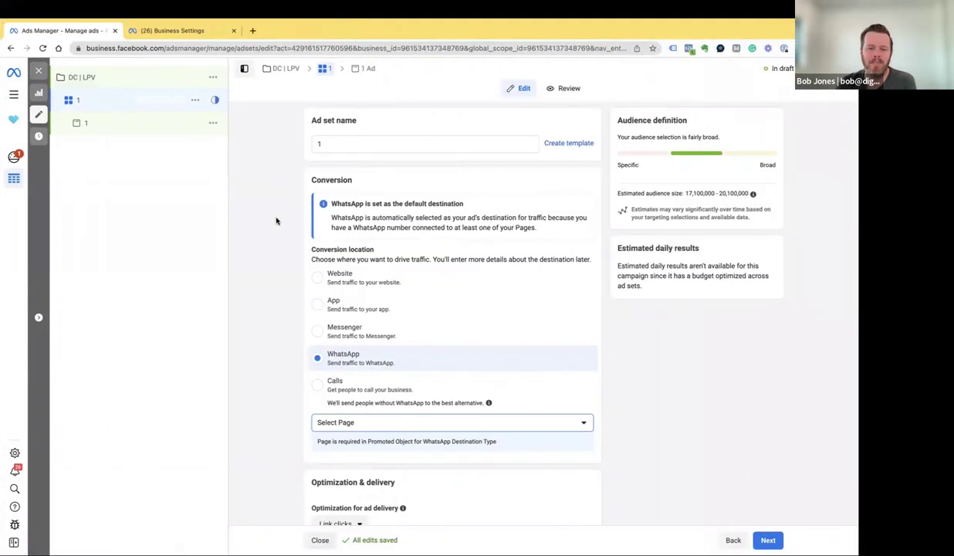
{"action": "mouse_move", "coordinate": [215, 101]}
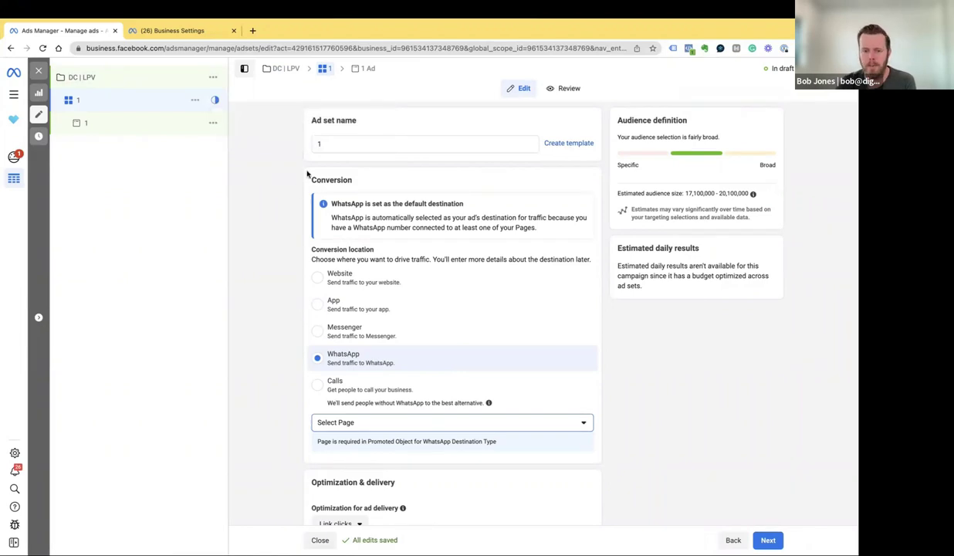
{"action": "scroll", "coordinate": [285, 190], "scroll_direction": "down", "scroll_amount": 1}
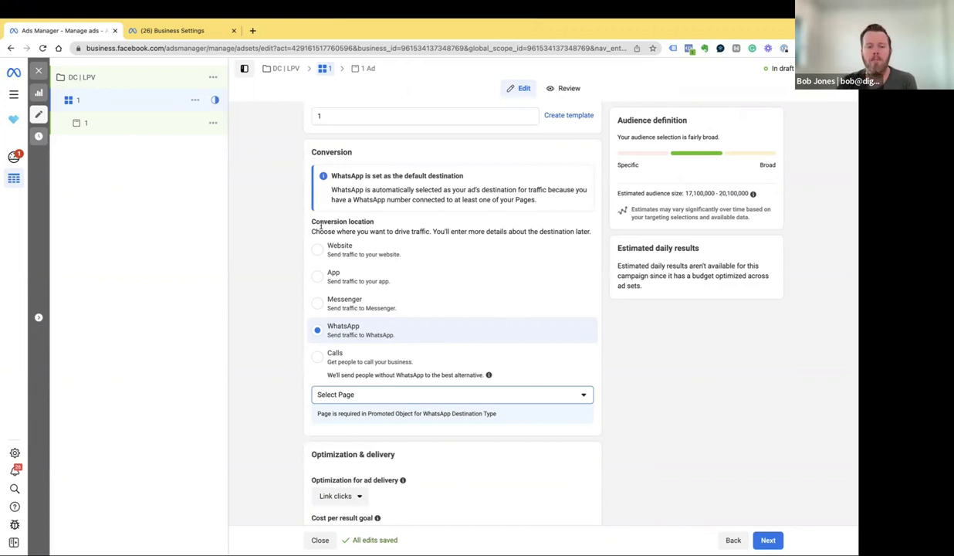
{"action": "left_click_drag", "start_coordinate": [306, 220], "coordinate": [371, 222]}
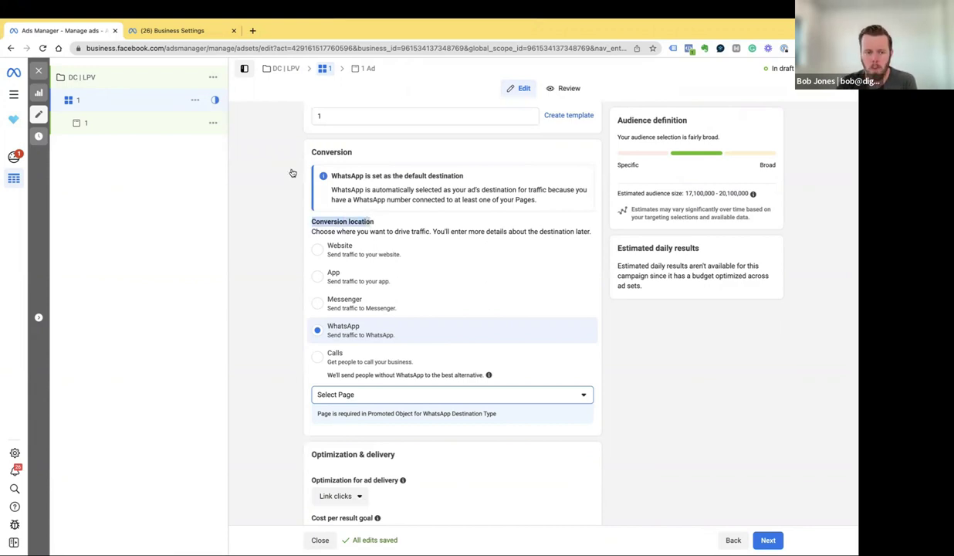
Recheck the Traffic objective in the DC | LPV campaign, and set the ad set's conversion location to Website
{"action": "left_click", "coordinate": [124, 80]}
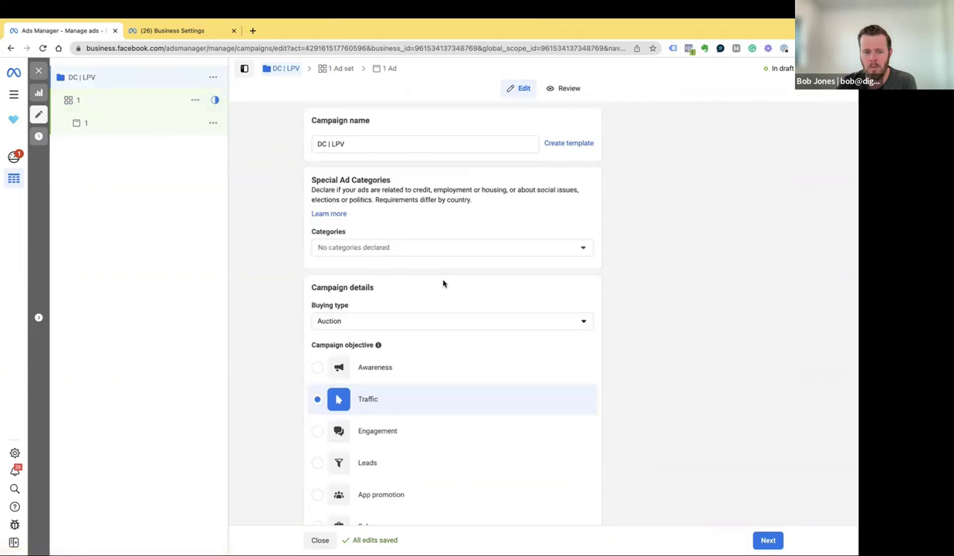
{"action": "scroll", "coordinate": [347, 341], "scroll_direction": "down", "scroll_amount": 2}
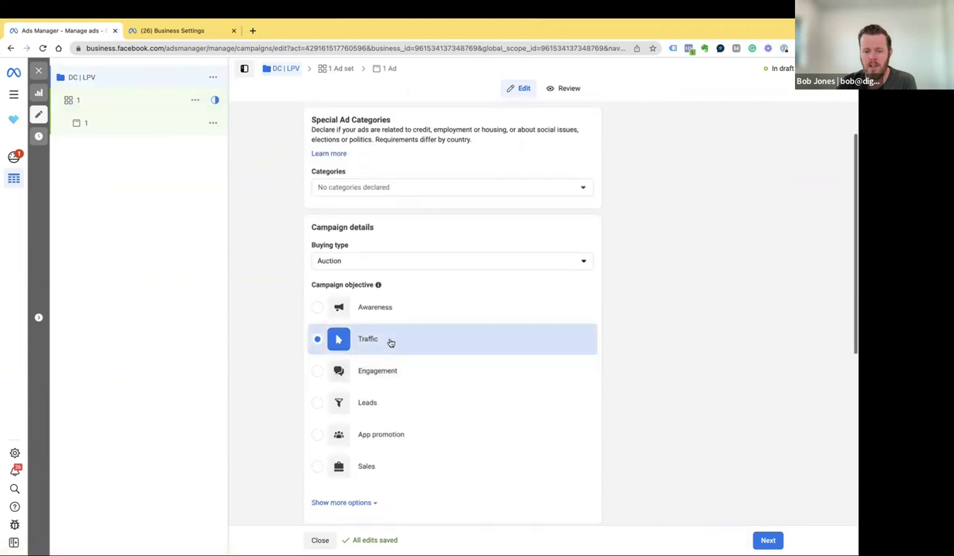
{"action": "left_click", "coordinate": [75, 100]}
{"action": "scroll", "coordinate": [270, 270], "scroll_direction": "down", "scroll_amount": 1}
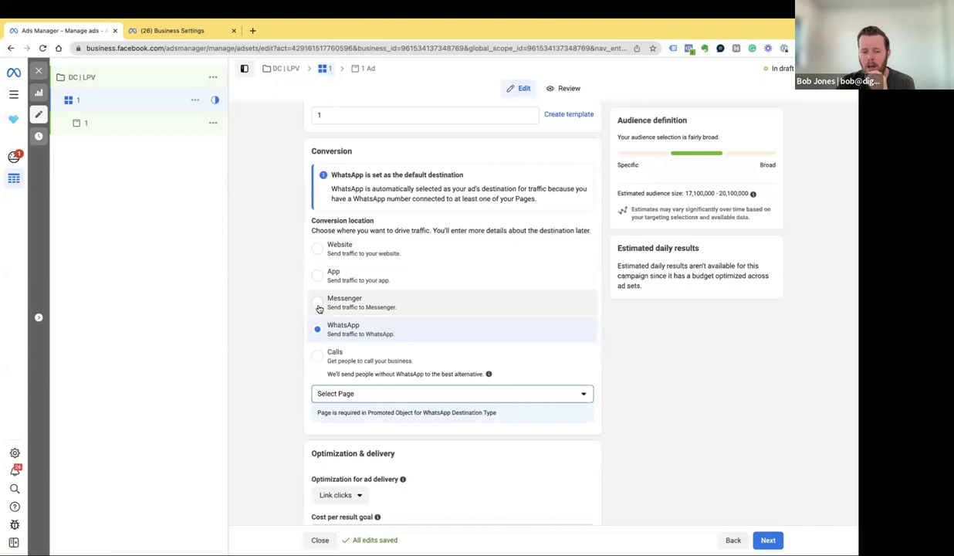
{"action": "left_click", "coordinate": [315, 247]}
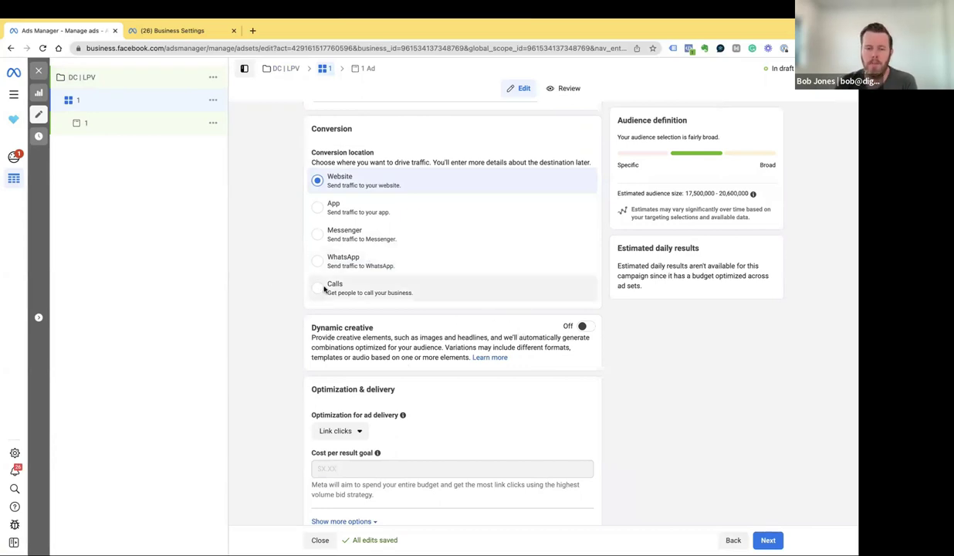
Turn on Dynamic creative for the ad set, switch it off once, and turn it back on
{"action": "scroll", "coordinate": [347, 289], "scroll_direction": "down", "scroll_amount": 1}
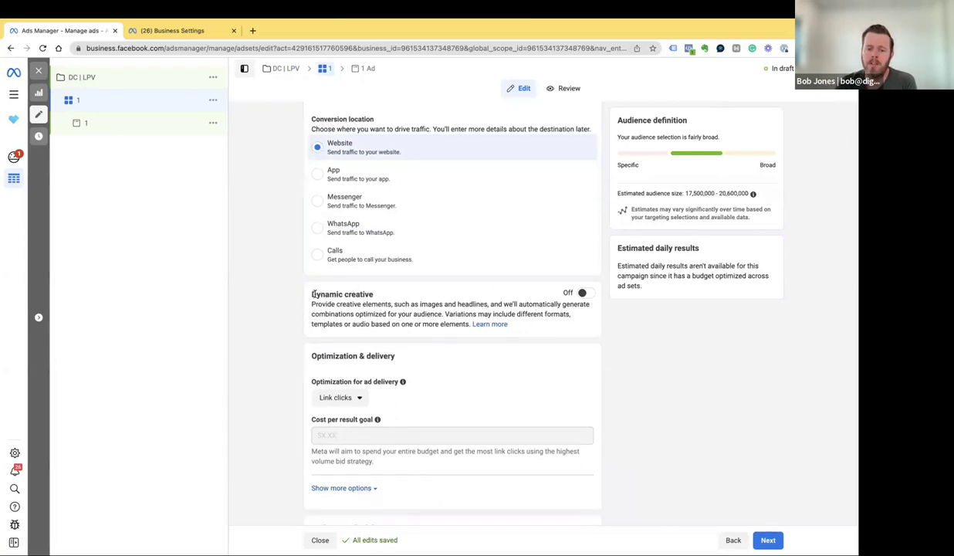
{"action": "left_click_drag", "start_coordinate": [313, 294], "coordinate": [374, 295]}
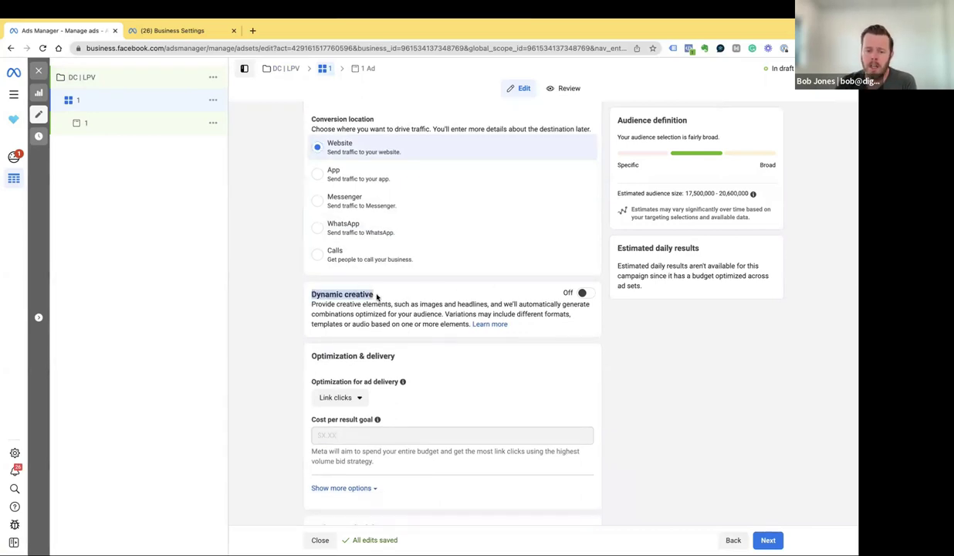
{"action": "left_click", "coordinate": [586, 294]}
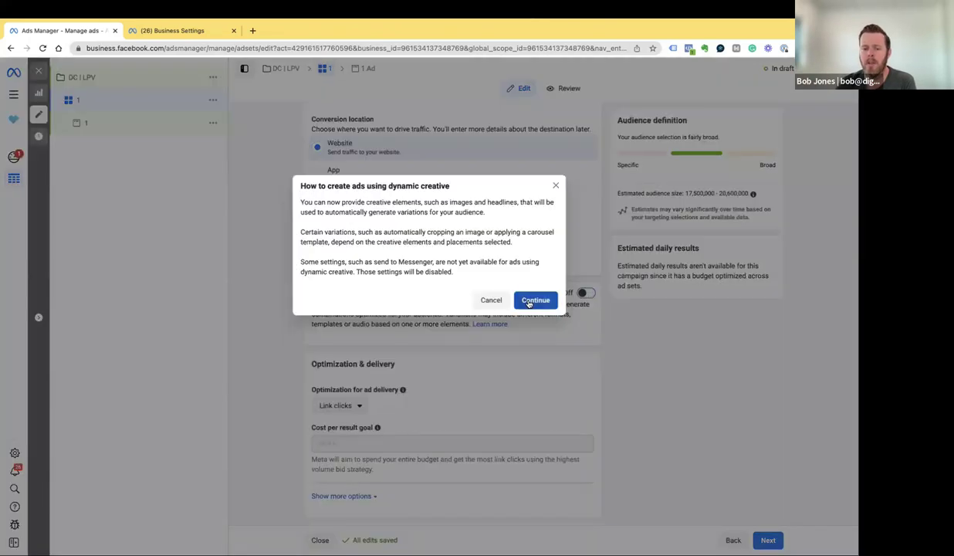
{"action": "left_click", "coordinate": [531, 300]}
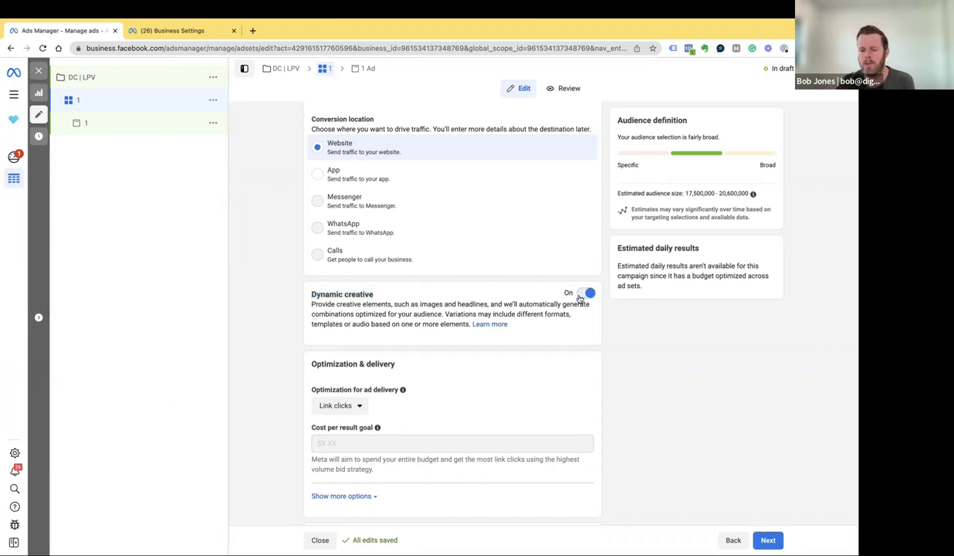
{"action": "left_click", "coordinate": [567, 297]}
{"action": "left_click", "coordinate": [535, 274]}
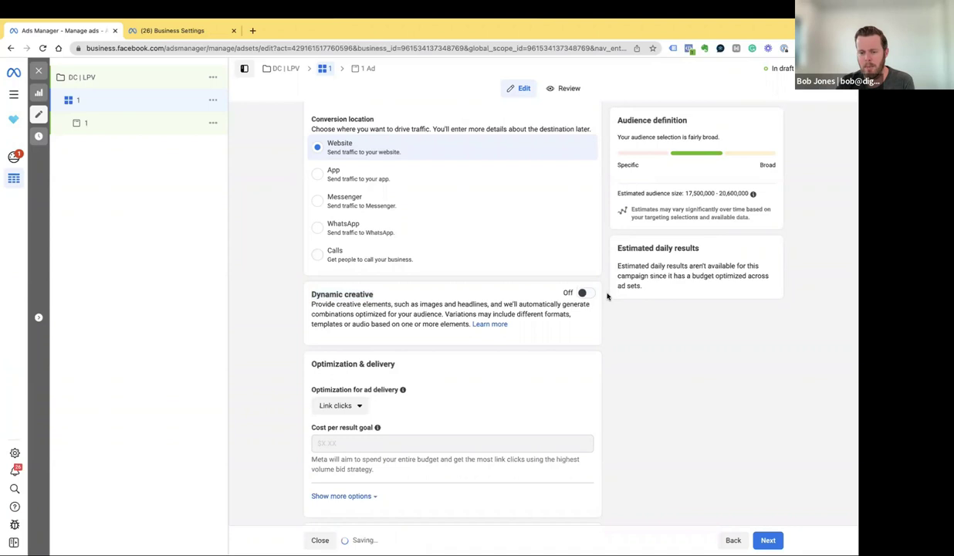
{"action": "left_click", "coordinate": [575, 297]}
{"action": "left_click", "coordinate": [535, 300]}
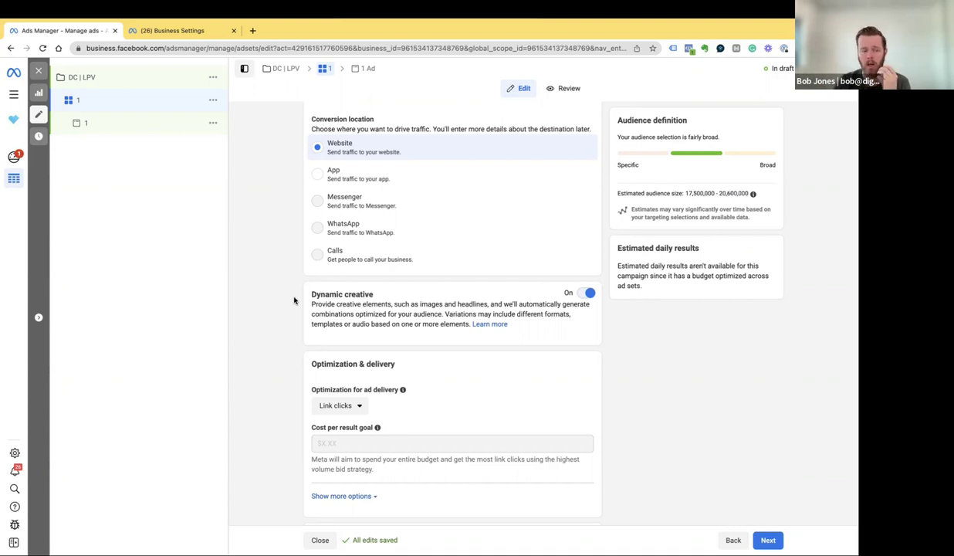
Review the optimization choices for ad delivery and change the ad set's optimization to Landing Page Views
{"action": "scroll", "coordinate": [272, 298], "scroll_direction": "down", "scroll_amount": 3}
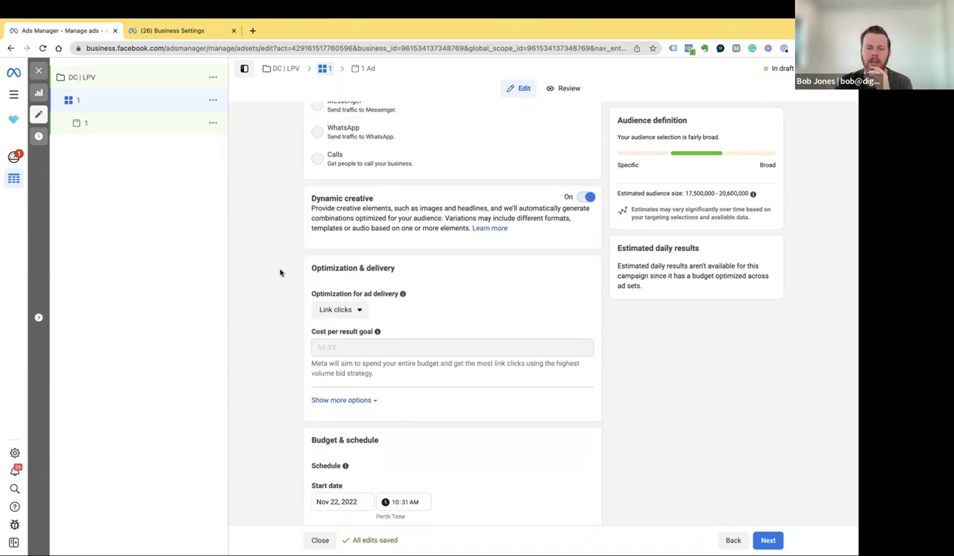
{"action": "scroll", "coordinate": [278, 273], "scroll_direction": "down", "scroll_amount": 1}
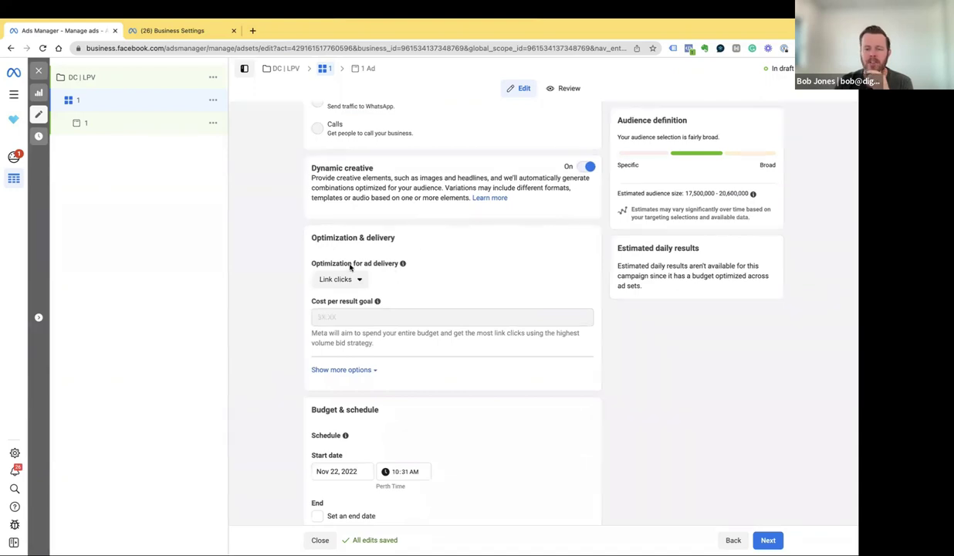
{"action": "left_click", "coordinate": [355, 281]}
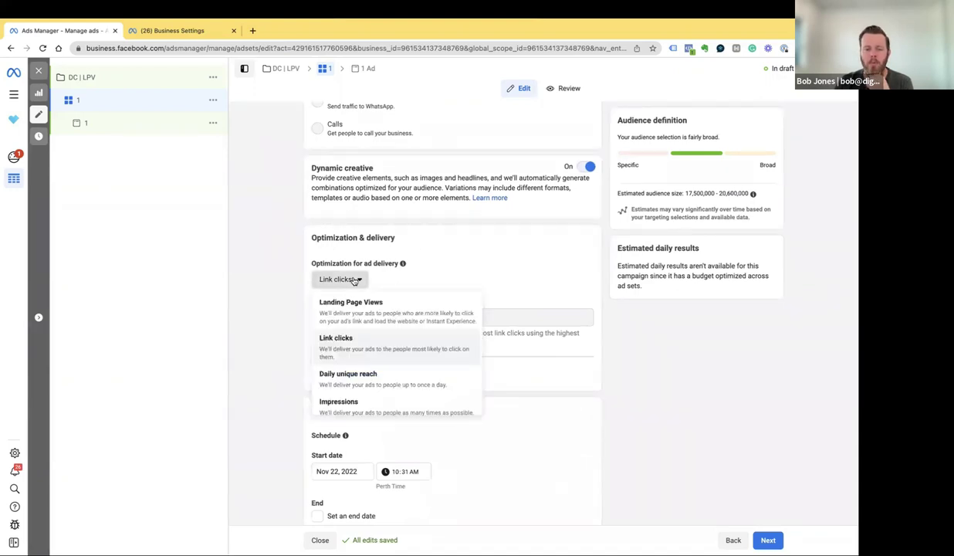
{"action": "scroll", "coordinate": [384, 343], "scroll_direction": "down", "scroll_amount": 1}
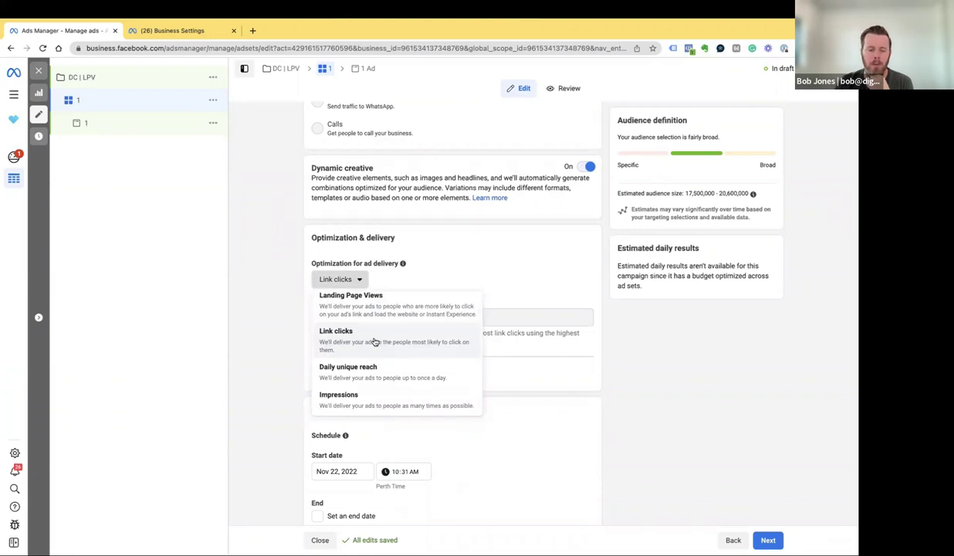
{"action": "scroll", "coordinate": [363, 320], "scroll_direction": "up", "scroll_amount": 1}
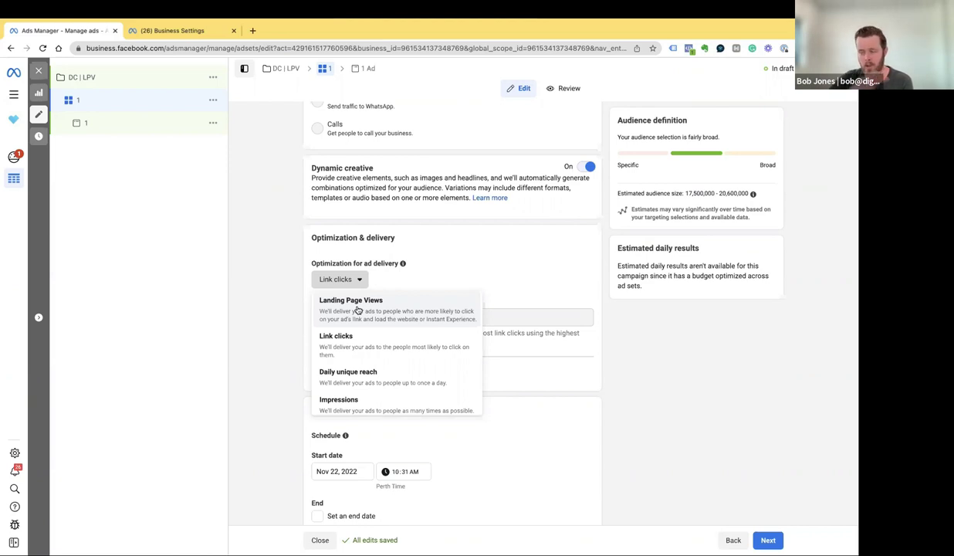
{"action": "key", "text": "F11"}
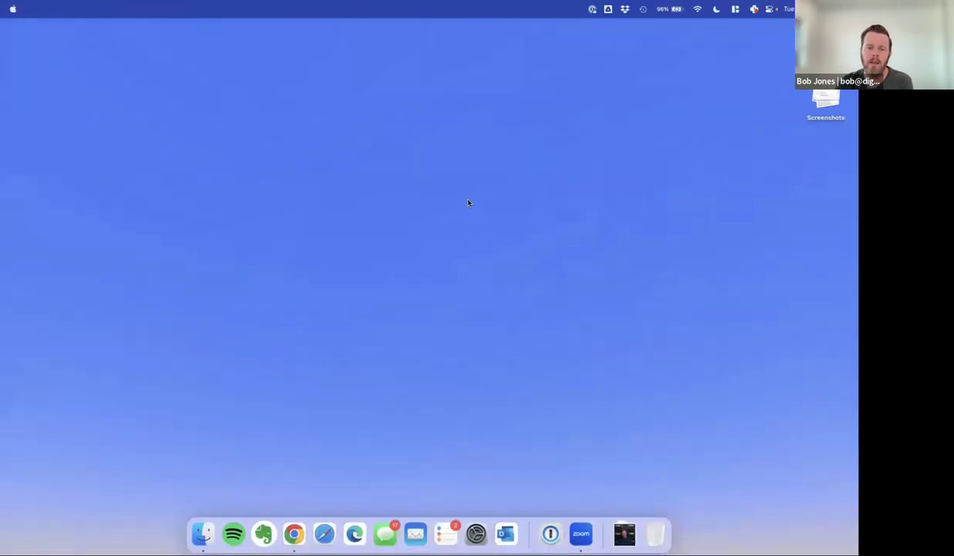
{"action": "key", "text": "F11"}
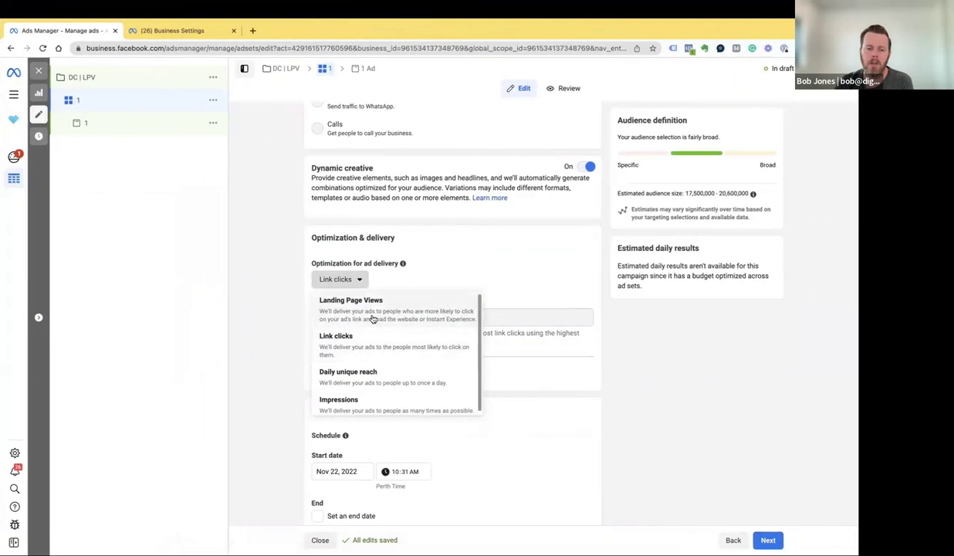
{"action": "left_click", "coordinate": [365, 313]}
Examine the cost per result goal explanation and the extra delivery options about charging, down to the Budget & schedule section
{"action": "scroll", "coordinate": [254, 329], "scroll_direction": "down", "scroll_amount": 1}
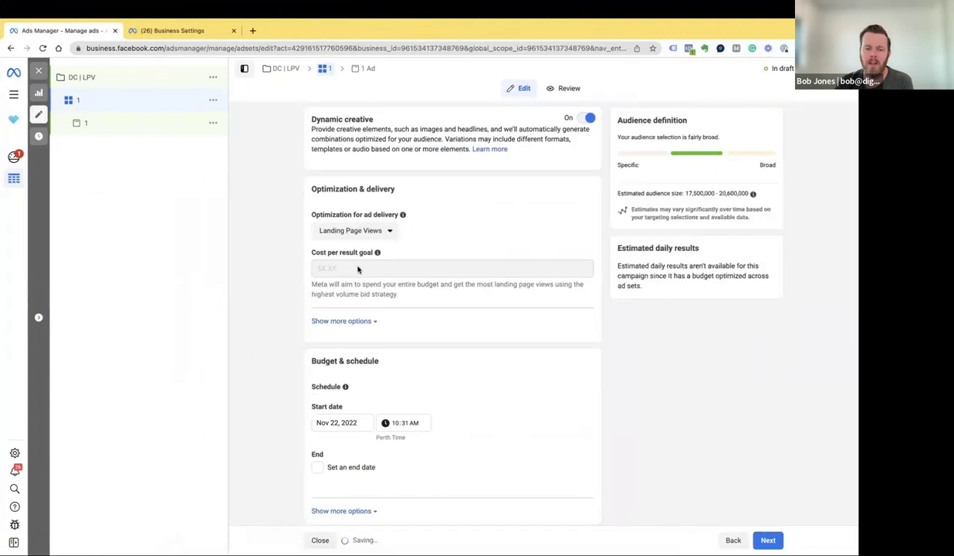
{"action": "mouse_move", "coordinate": [367, 261]}
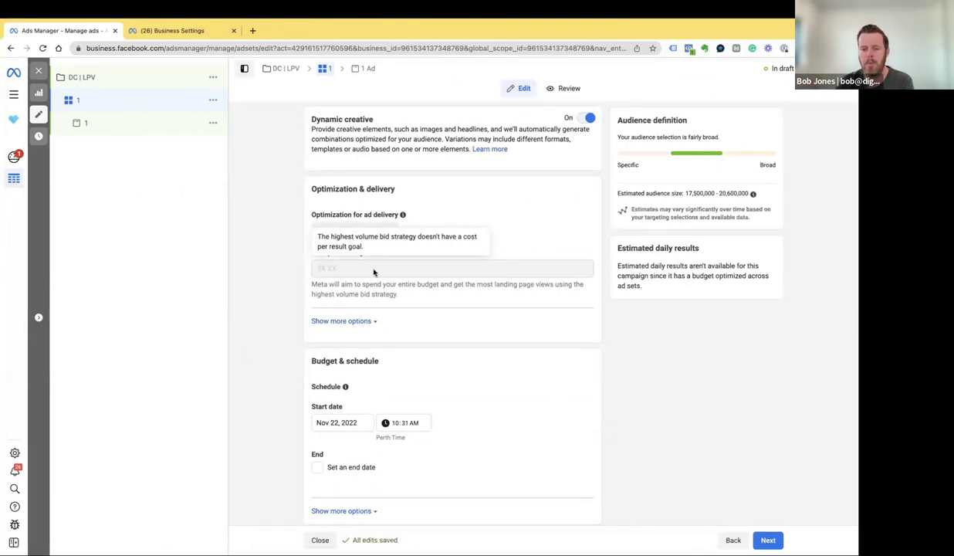
{"action": "scroll", "coordinate": [300, 286], "scroll_direction": "down", "scroll_amount": 2}
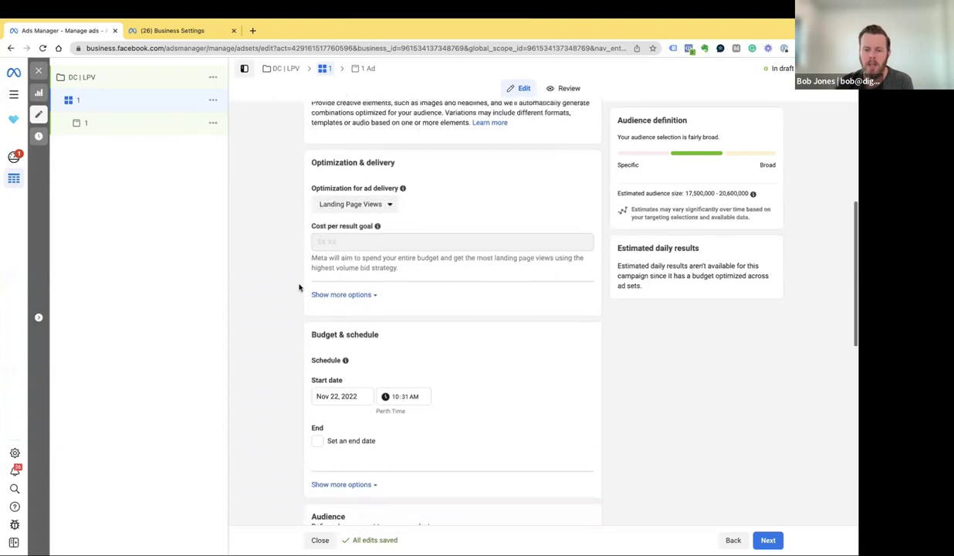
{"action": "left_click", "coordinate": [371, 239]}
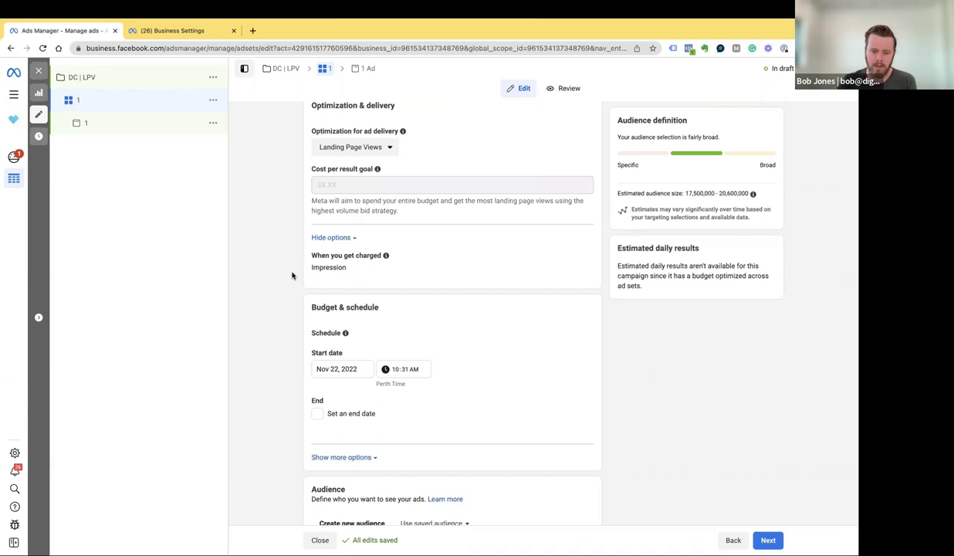
{"action": "scroll", "coordinate": [287, 270], "scroll_direction": "down", "scroll_amount": 3}
{"action": "key", "text": "ctrl+Left"}
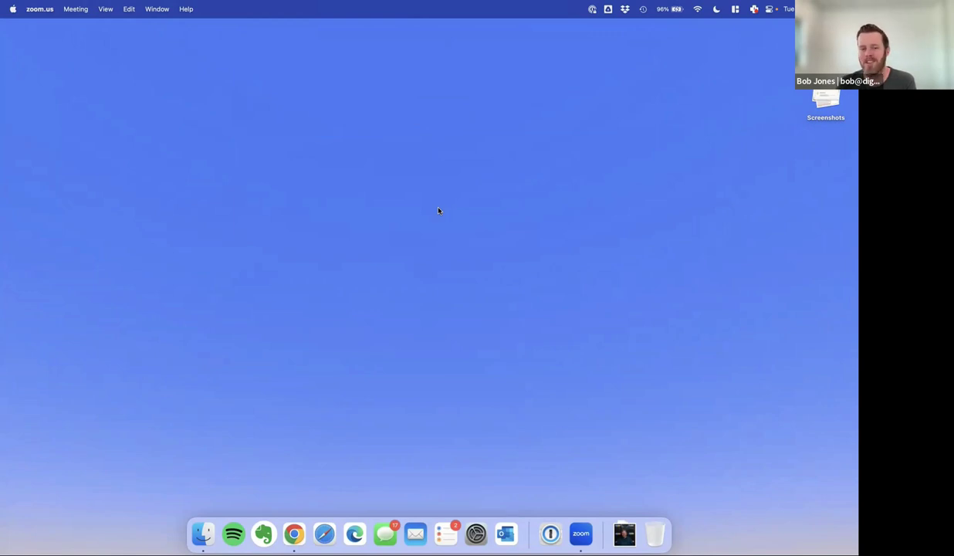
{"action": "key", "text": "ctrl+Right"}
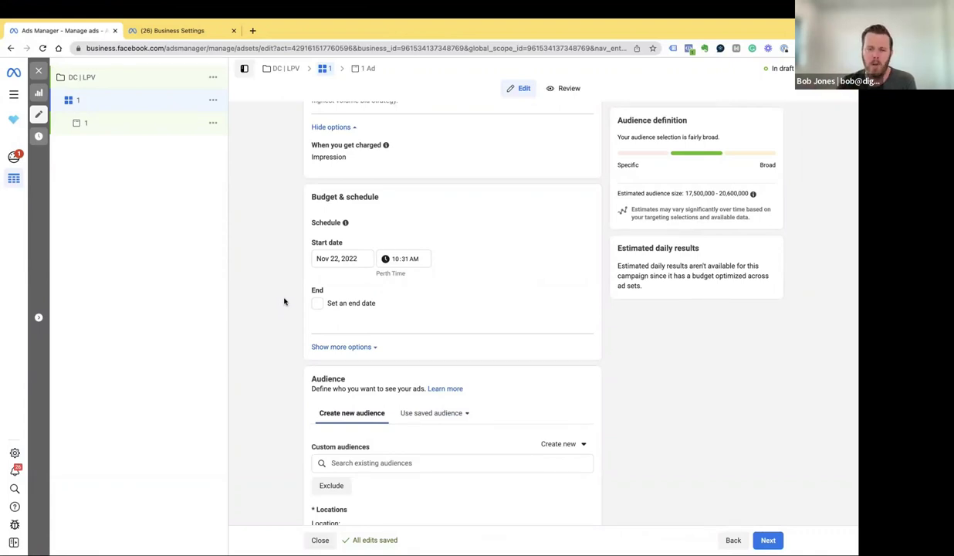
Examine the ad set's Audience section, including locations, age, gender, languages and the detailed targeting line
{"action": "scroll", "coordinate": [284, 302], "scroll_direction": "down", "scroll_amount": 3}
{"action": "scroll", "coordinate": [270, 256], "scroll_direction": "down", "scroll_amount": 1}
{"action": "scroll", "coordinate": [269, 251], "scroll_direction": "down", "scroll_amount": 1}
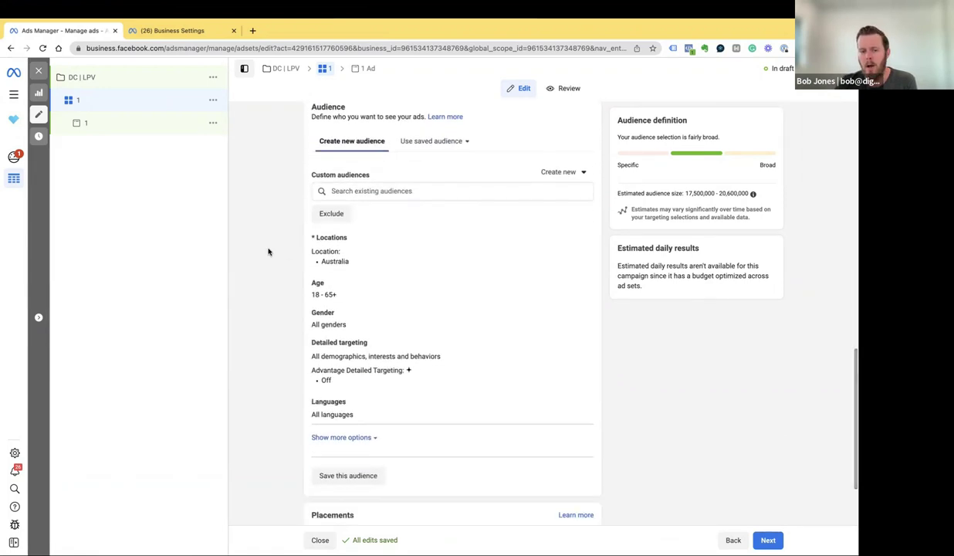
{"action": "scroll", "coordinate": [268, 252], "scroll_direction": "up", "scroll_amount": 1}
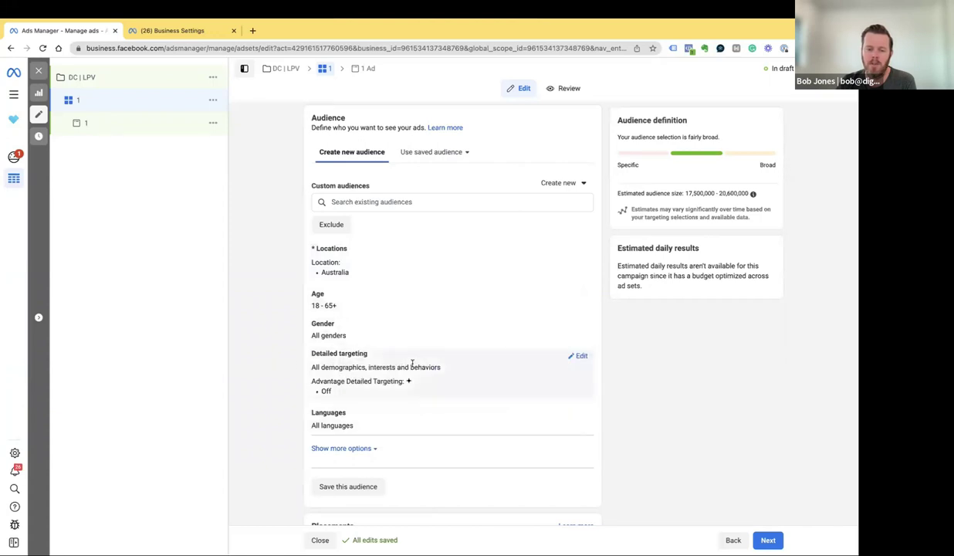
{"action": "left_click_drag", "start_coordinate": [319, 368], "coordinate": [441, 368]}
{"action": "scroll", "coordinate": [312, 326], "scroll_direction": "up", "scroll_amount": 1}
{"action": "scroll", "coordinate": [255, 267], "scroll_direction": "up", "scroll_amount": 1}
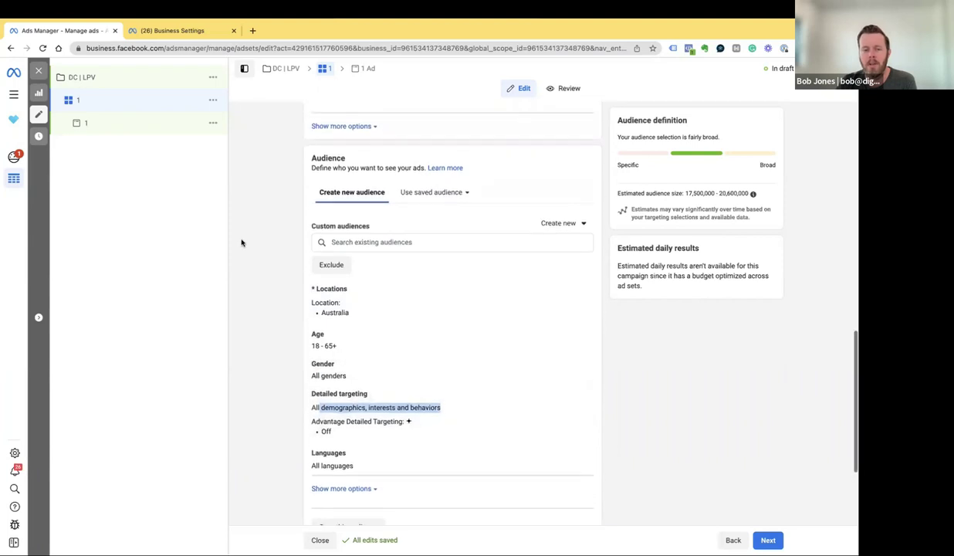
{"action": "scroll", "coordinate": [250, 250], "scroll_direction": "up", "scroll_amount": 2}
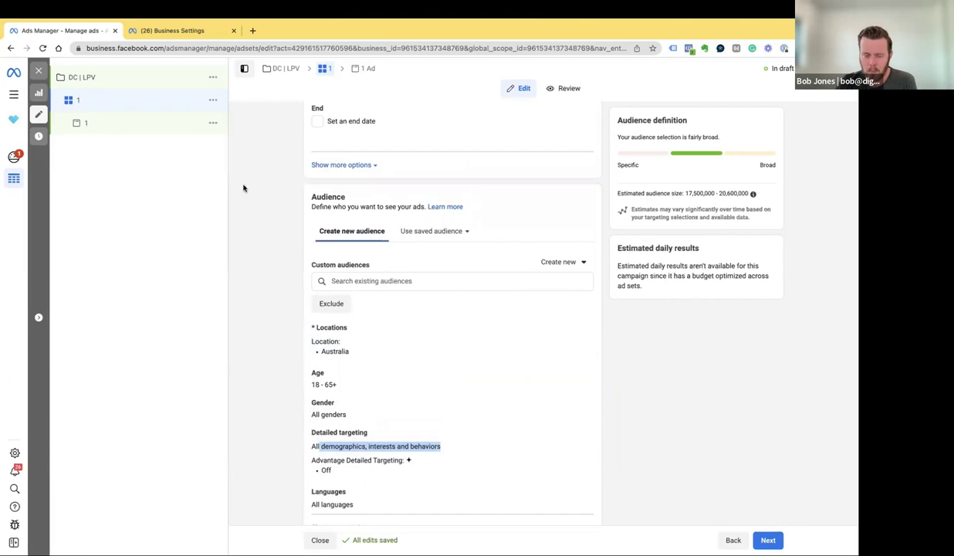
Open the Audiences page in a new browser tab and switch to it
{"action": "left_click", "coordinate": [13, 94]}
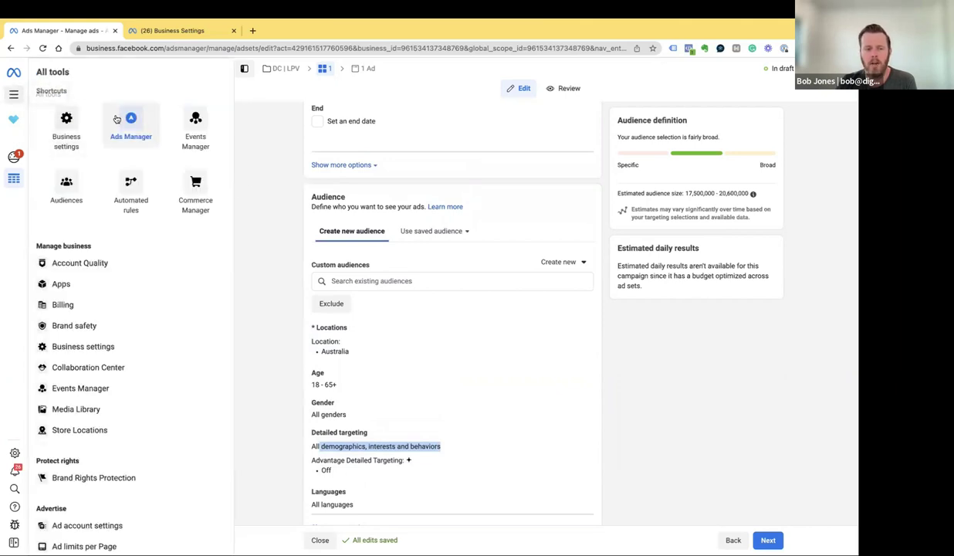
{"action": "right_click", "coordinate": [68, 183]}
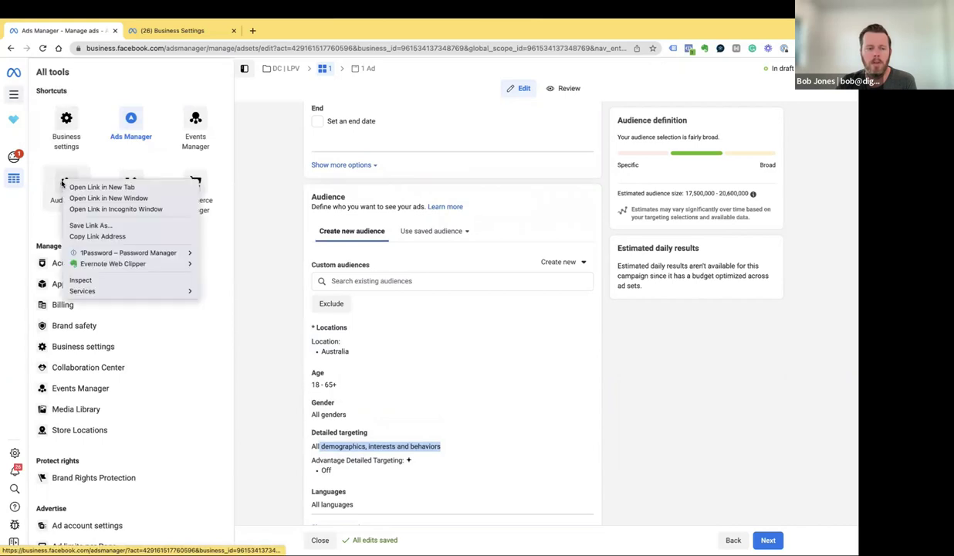
{"action": "left_click", "coordinate": [85, 186]}
{"action": "left_click", "coordinate": [167, 31]}
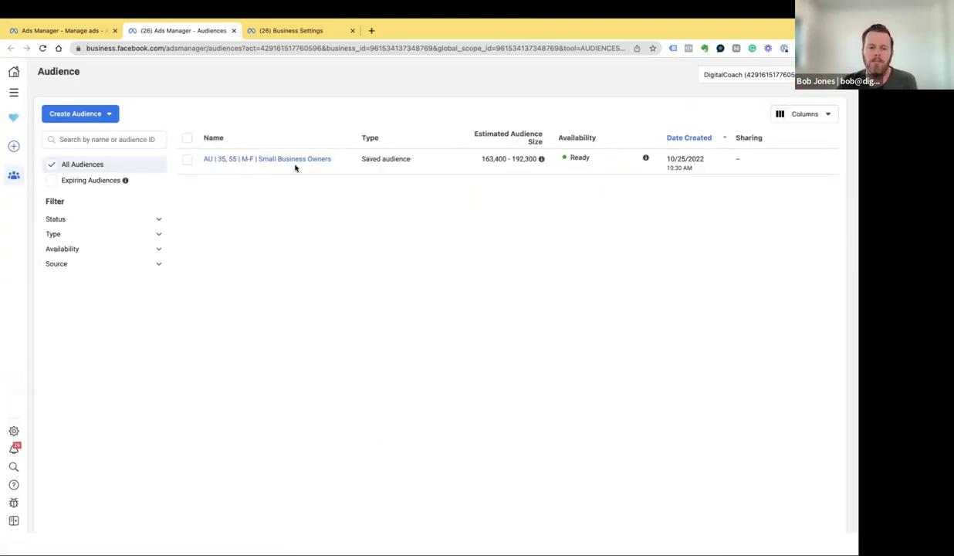
Review the summary of the AU | 35, 55 | M-F | Small Business Owners saved audience and the audience types available for creation
{"action": "mouse_move", "coordinate": [279, 157]}
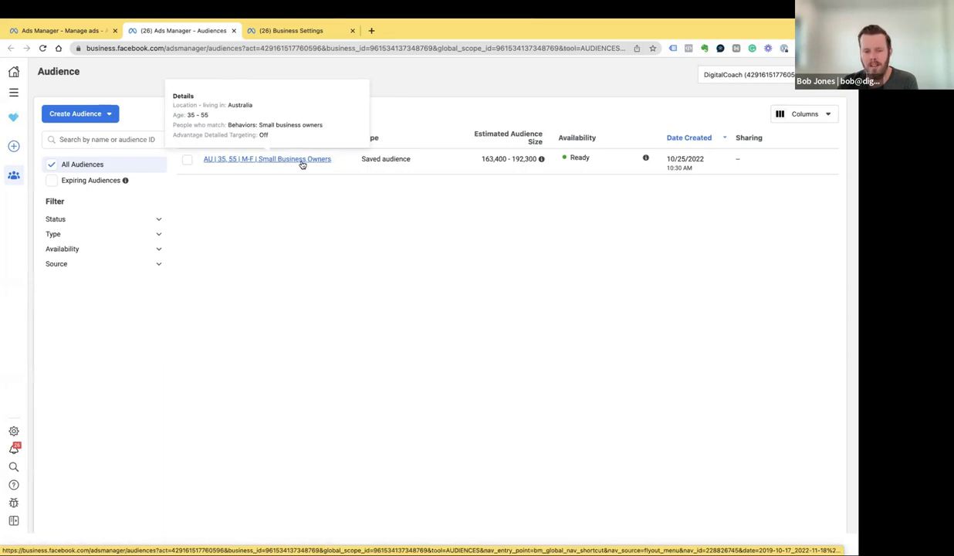
{"action": "left_click", "coordinate": [255, 159]}
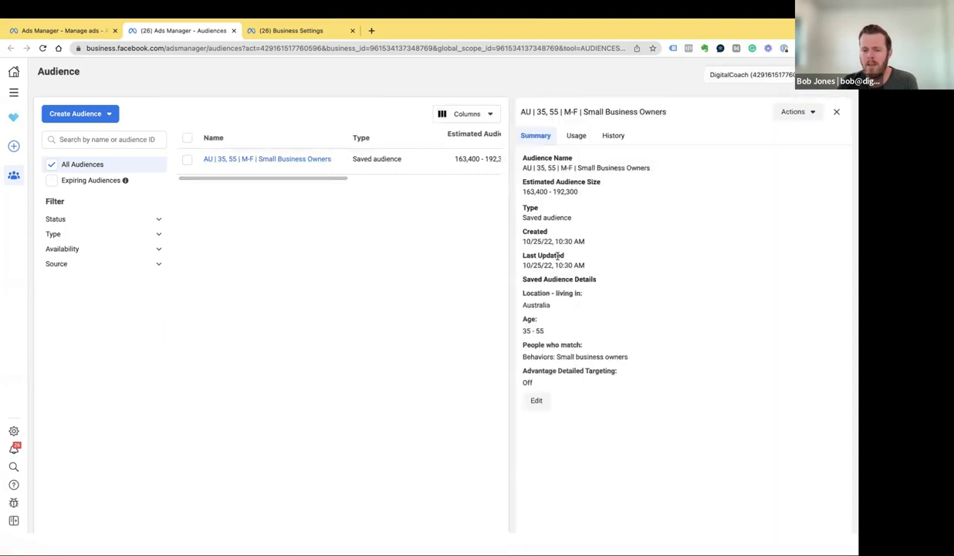
{"action": "left_click", "coordinate": [114, 117]}
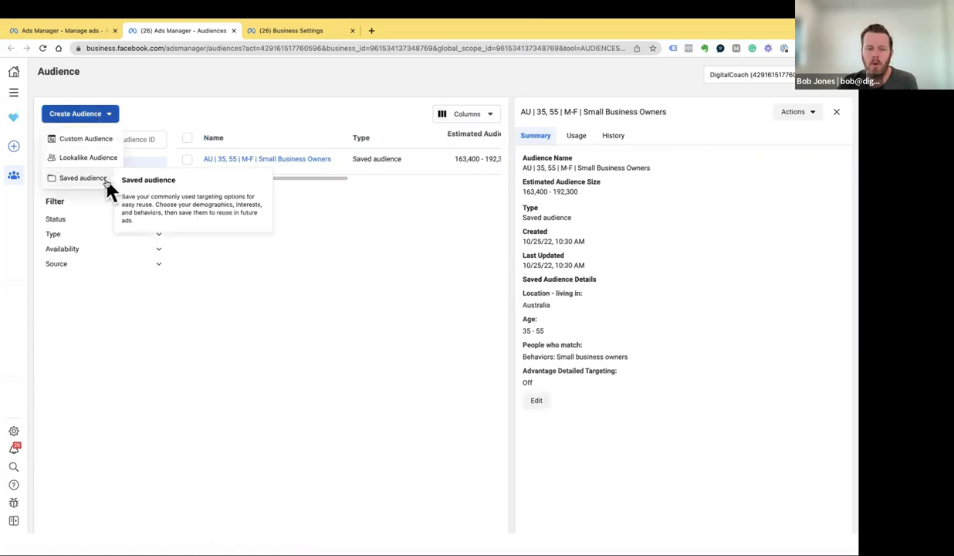
{"action": "left_click", "coordinate": [351, 253]}
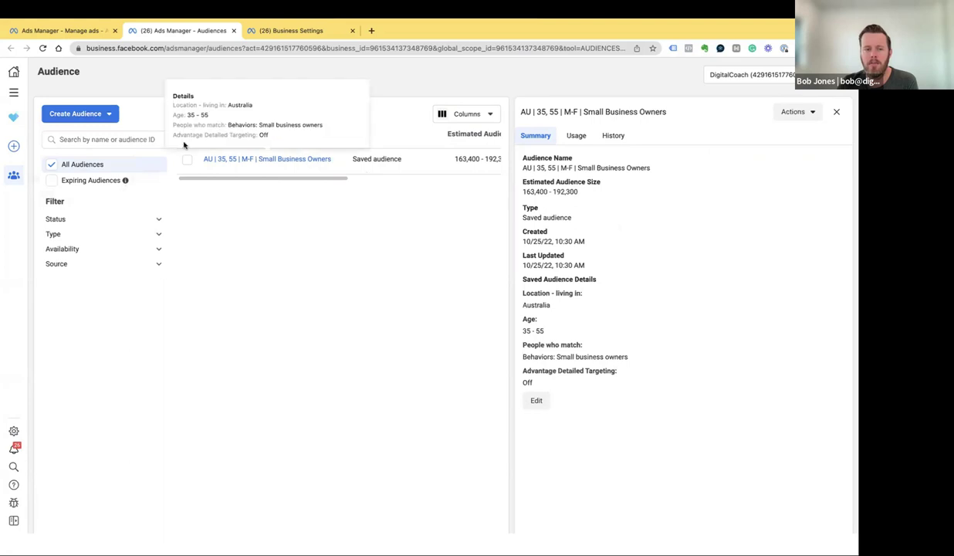
Start a new Custom Audience with Website as its source
{"action": "left_click", "coordinate": [94, 116]}
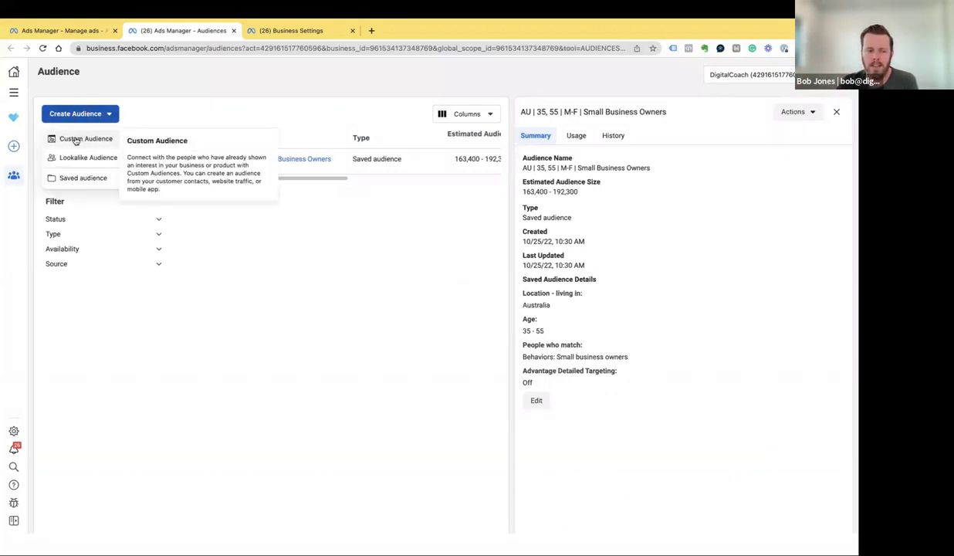
{"action": "left_click", "coordinate": [82, 139]}
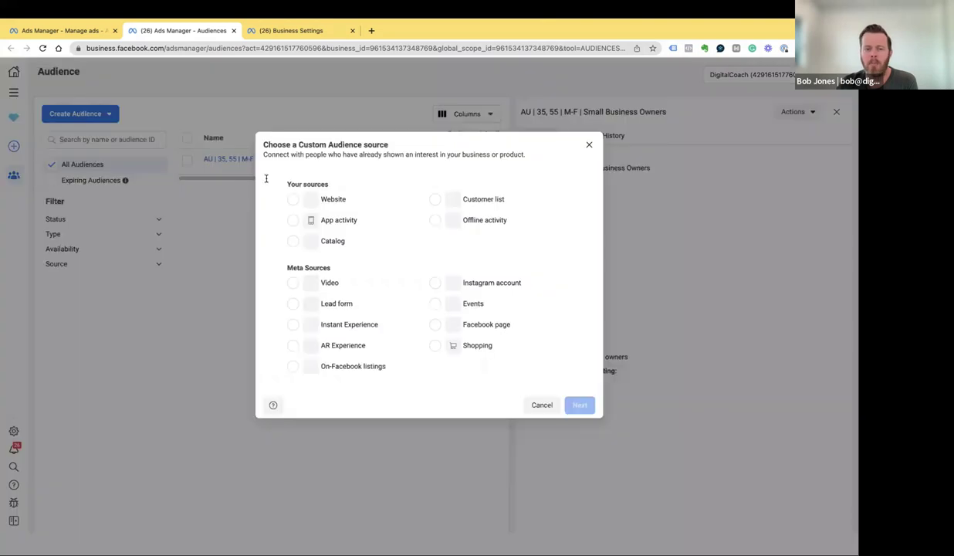
{"action": "left_click_drag", "start_coordinate": [287, 186], "coordinate": [330, 185]}
{"action": "left_click", "coordinate": [330, 185]}
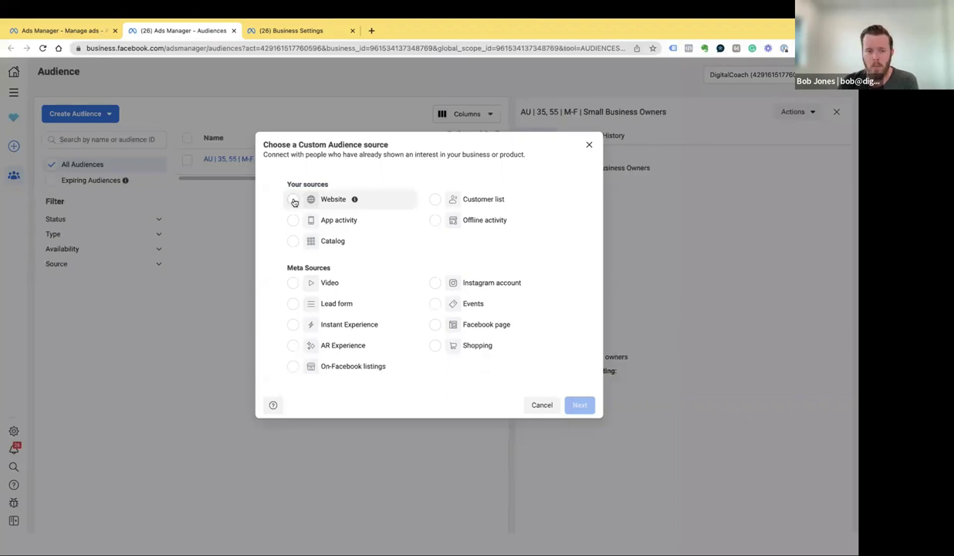
{"action": "left_click", "coordinate": [293, 201]}
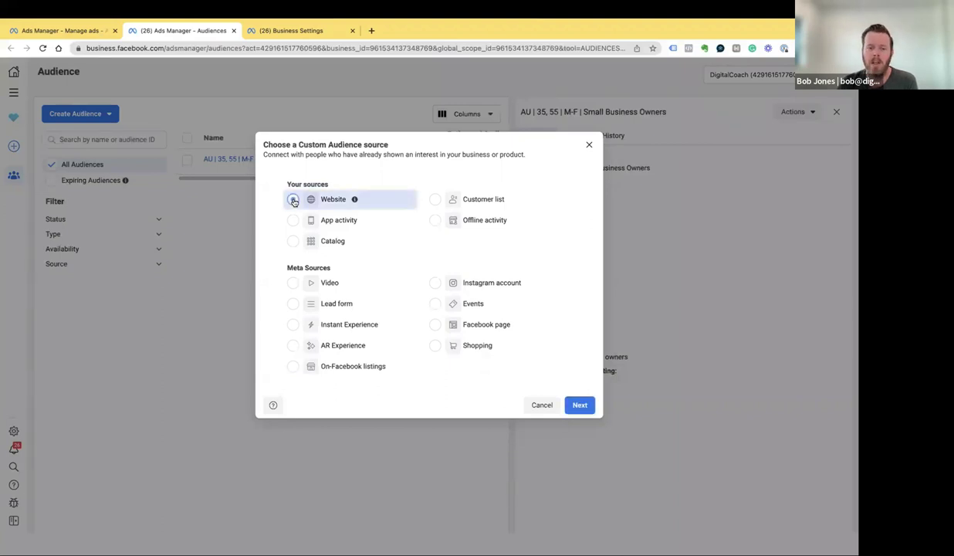
{"action": "left_click", "coordinate": [571, 403]}
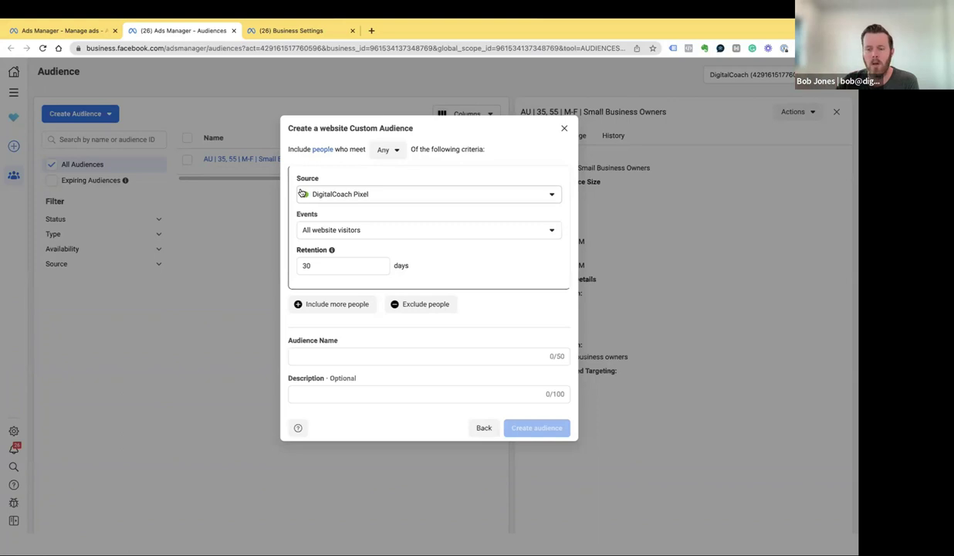
Base the website audience on people who visited specific web pages and set its retention to 180 days
{"action": "left_click", "coordinate": [371, 229]}
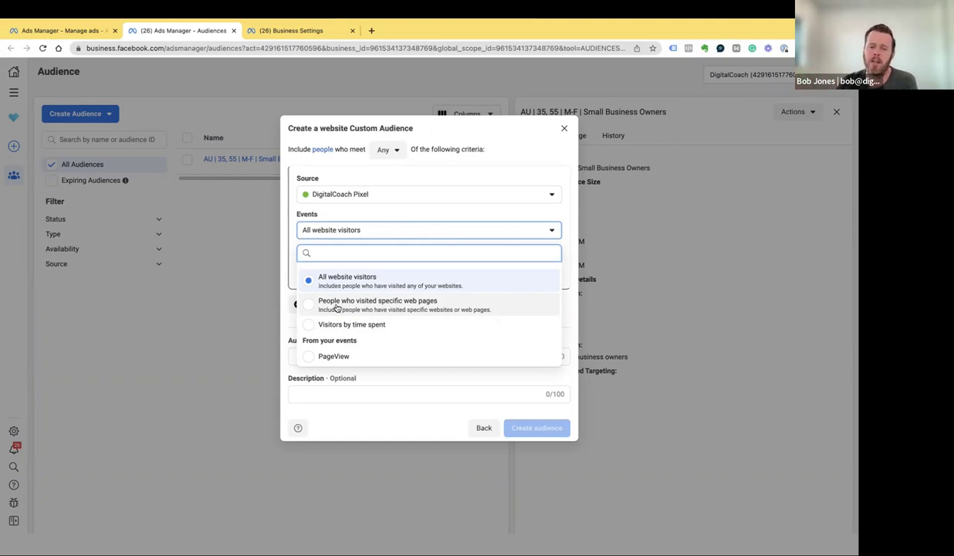
{"action": "left_click", "coordinate": [337, 307]}
{"action": "double_click", "coordinate": [331, 238]}
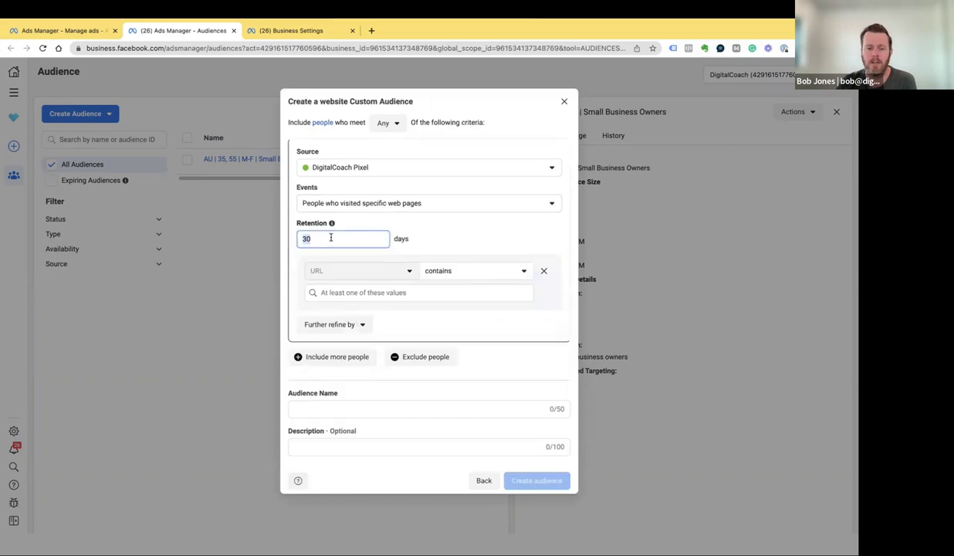
{"action": "left_click", "coordinate": [332, 223]}
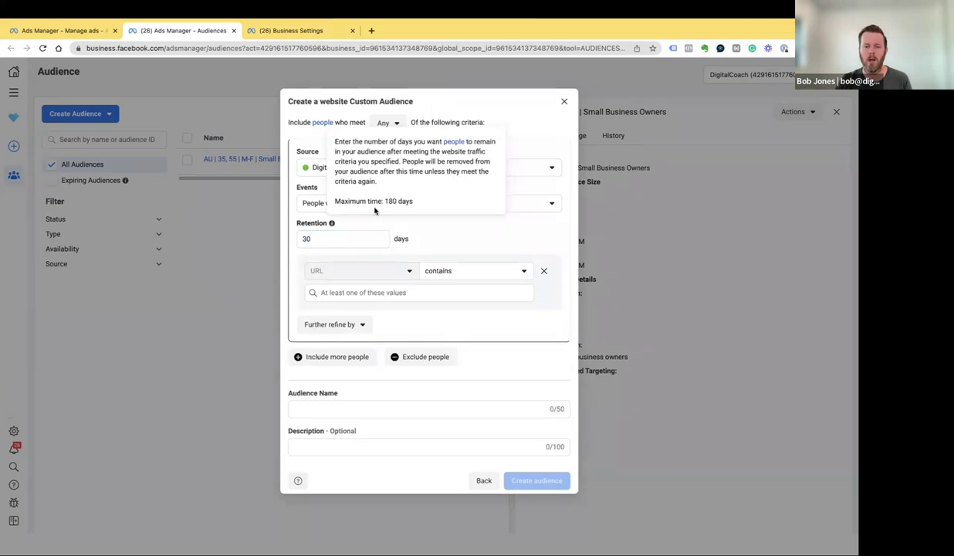
{"action": "left_click_drag", "start_coordinate": [385, 198], "coordinate": [413, 198]}
{"action": "double_click", "coordinate": [327, 238]}
{"action": "type", "text": "180"}
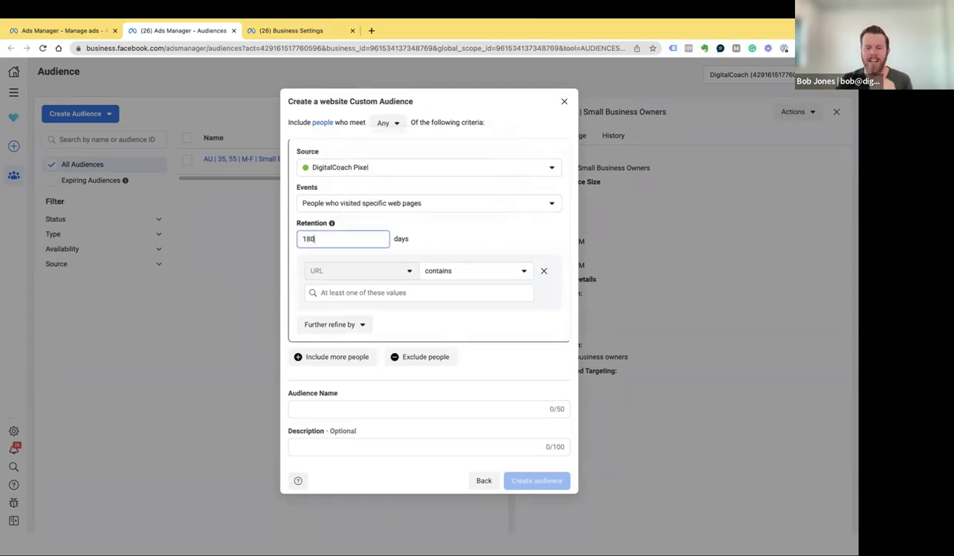
{"action": "left_click", "coordinate": [400, 234]}
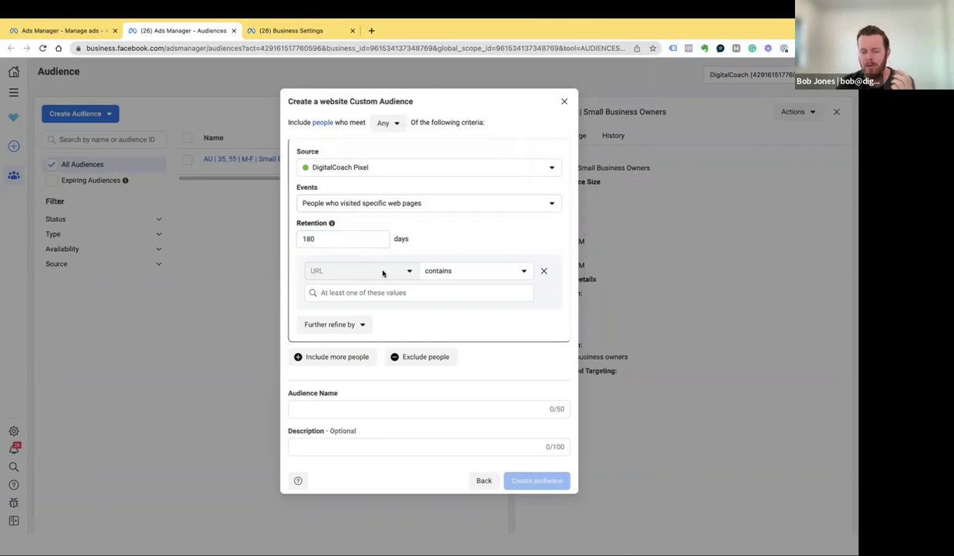
Add a URL contains Checkout condition to the website audience, then return to the choice of audience source
{"action": "left_click", "coordinate": [359, 293]}
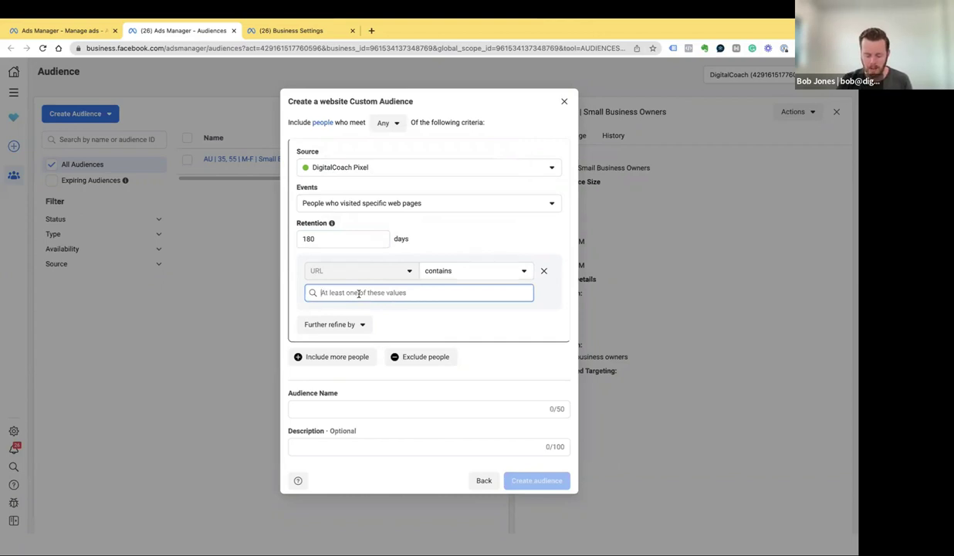
{"action": "type", "text": "Checkout"}
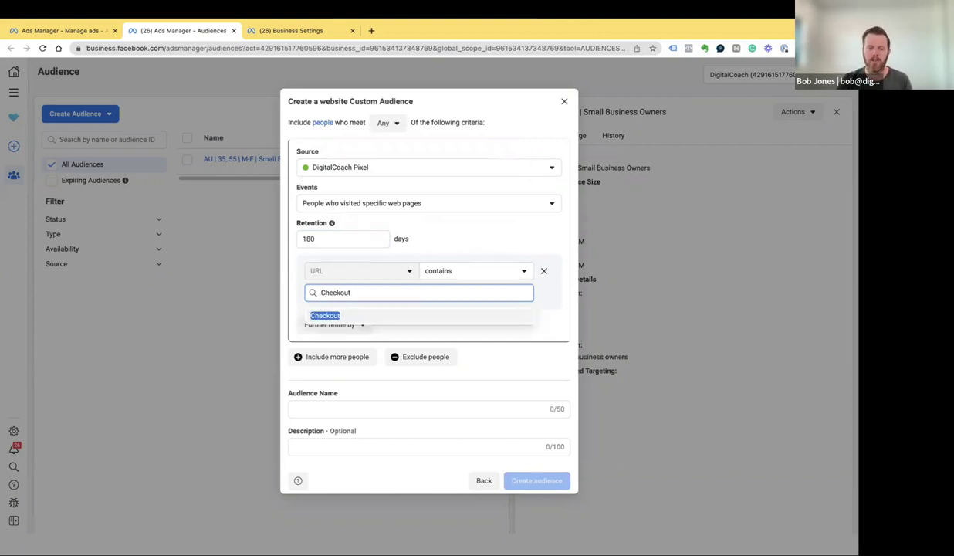
{"action": "left_click", "coordinate": [332, 315]}
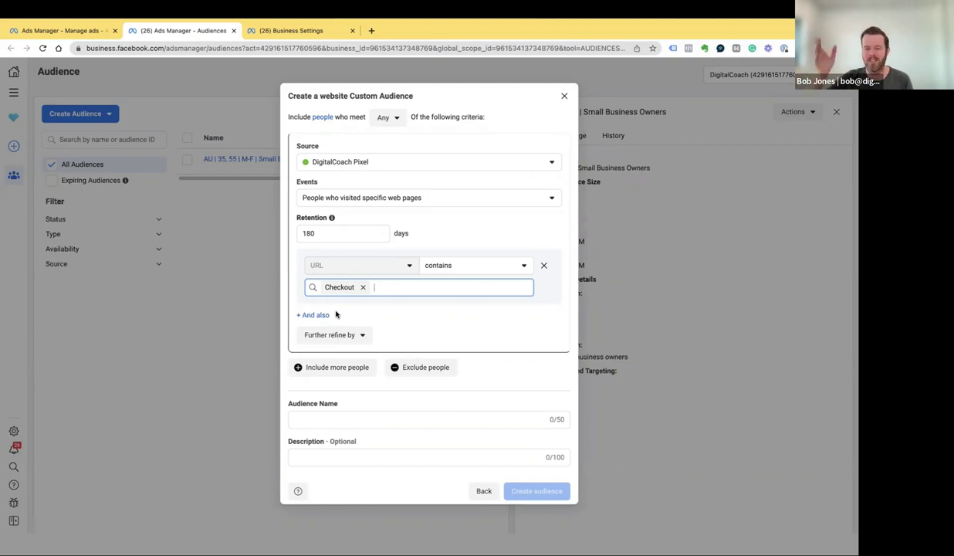
{"action": "left_click", "coordinate": [394, 334]}
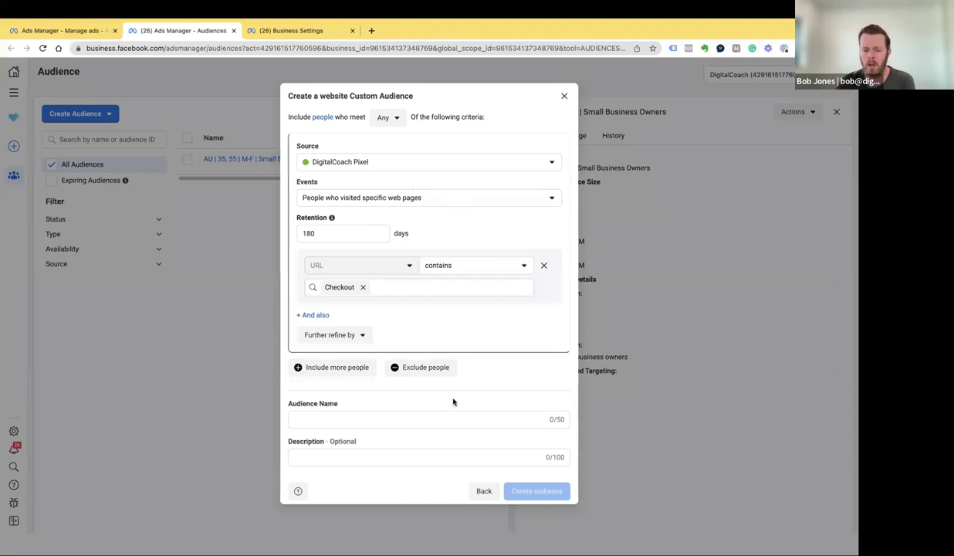
{"action": "left_click", "coordinate": [484, 492]}
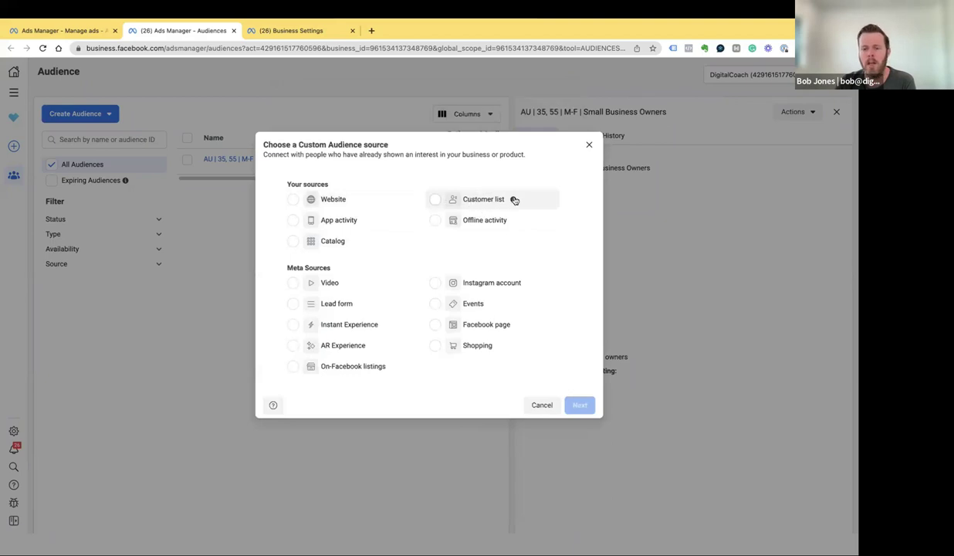
Start a Custom Audience from a customer list, check the Email identifier guidelines, and close the setup
{"action": "mouse_move", "coordinate": [513, 200]}
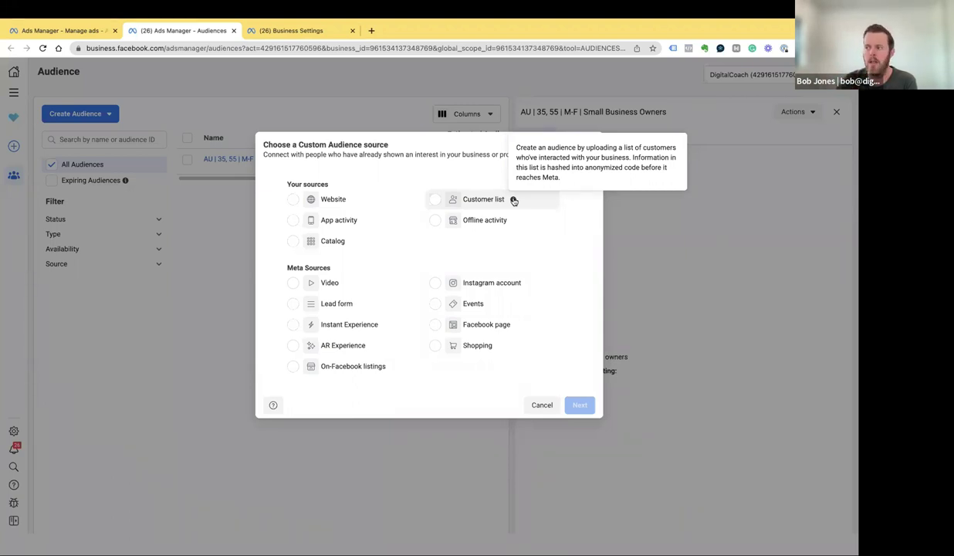
{"action": "left_click", "coordinate": [433, 199]}
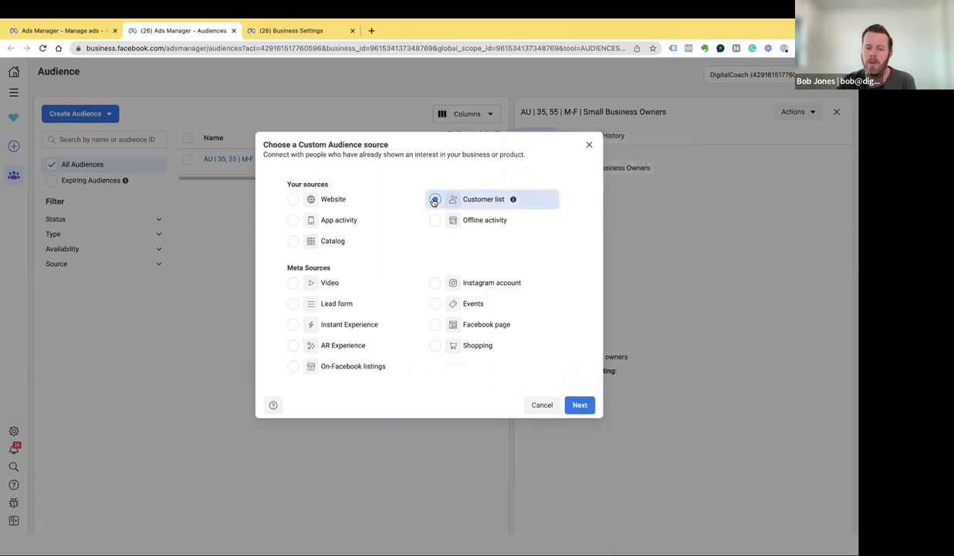
{"action": "left_click", "coordinate": [581, 405]}
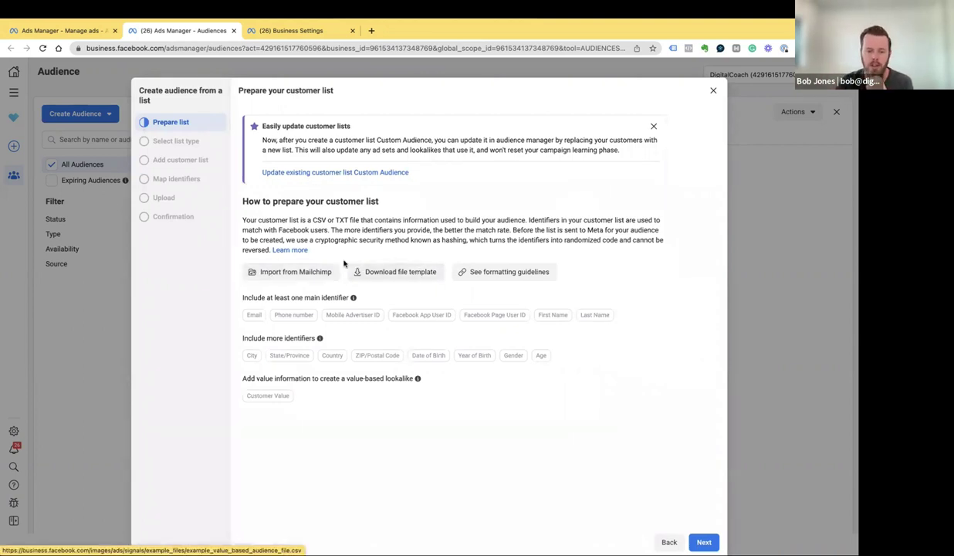
{"action": "mouse_move", "coordinate": [251, 313]}
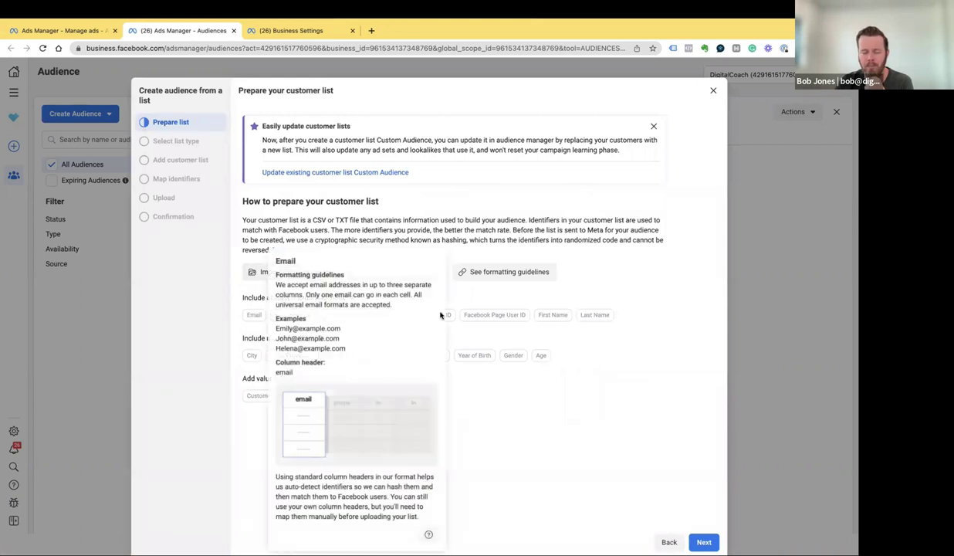
{"action": "left_click", "coordinate": [713, 90]}
Start creating a Lookalike Audience and list the existing sources it can be based on
{"action": "left_click", "coordinate": [78, 115]}
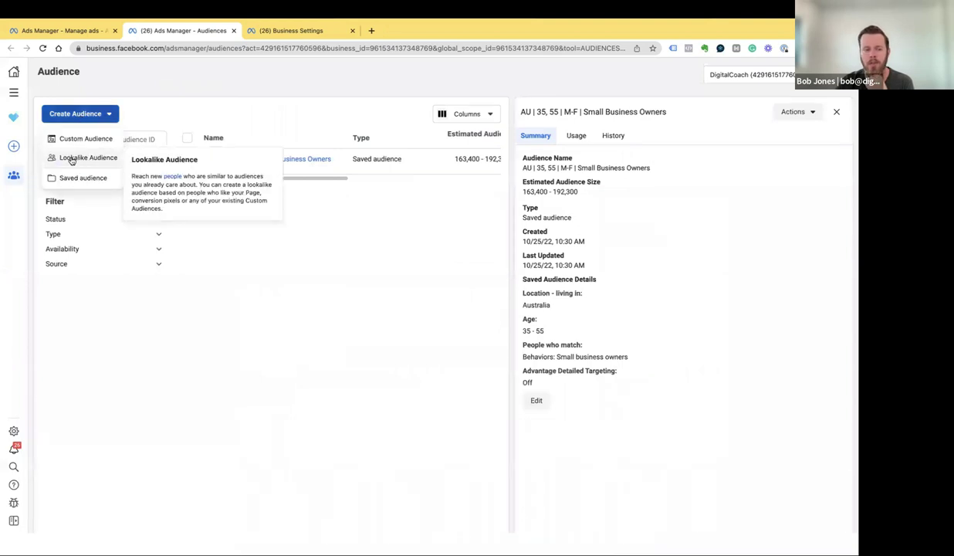
{"action": "left_click", "coordinate": [71, 159]}
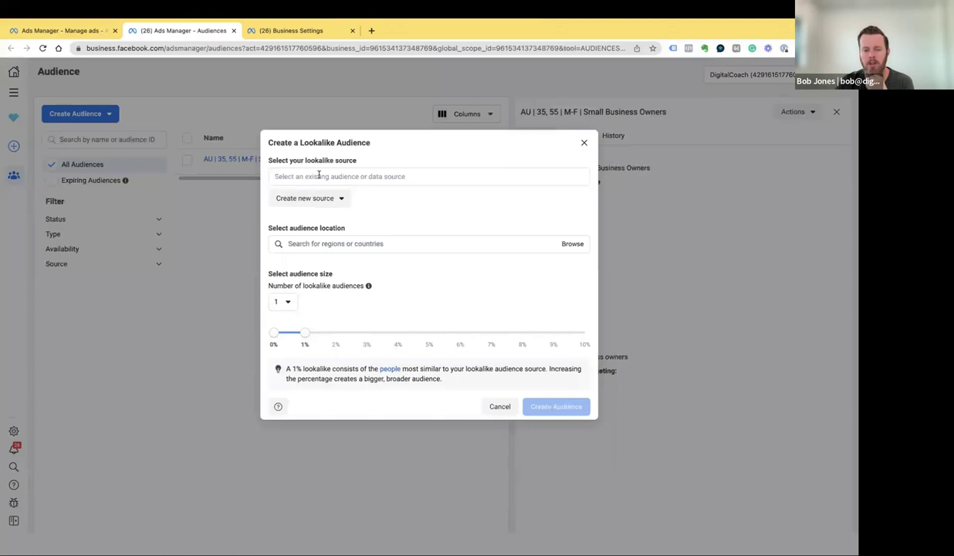
{"action": "left_click", "coordinate": [318, 175]}
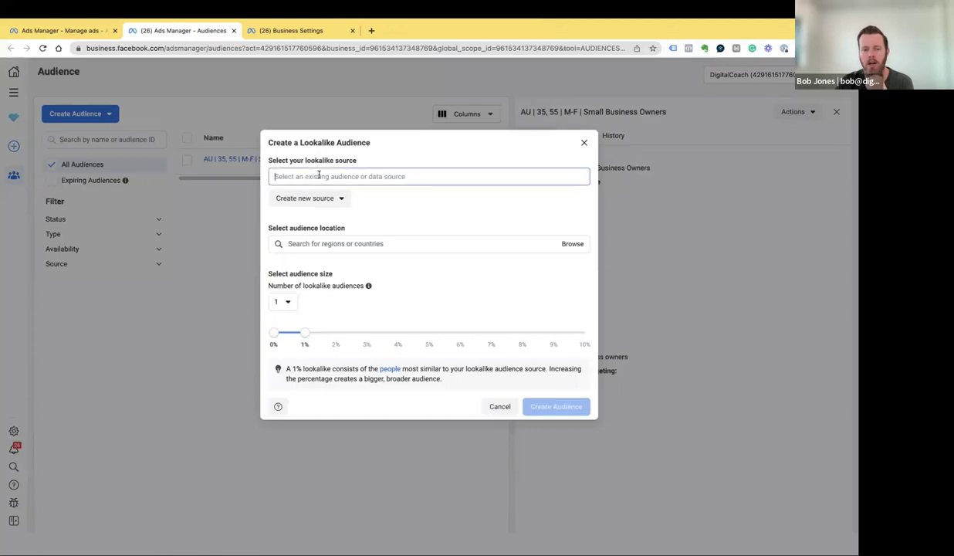
{"action": "left_click", "coordinate": [320, 199]}
{"action": "left_click", "coordinate": [377, 176]}
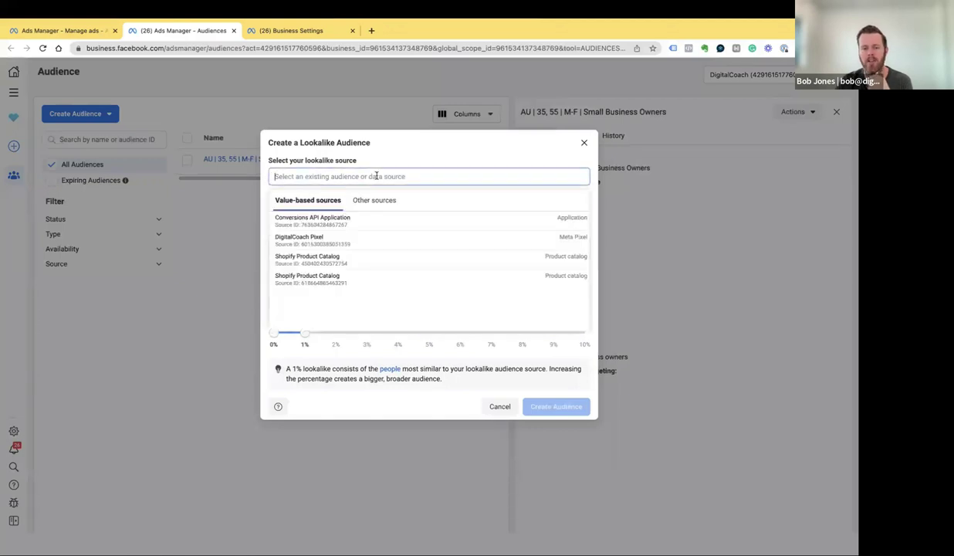
Search the lookalike sources for "client list nov 2022"
{"action": "type", "text": "cleint"}
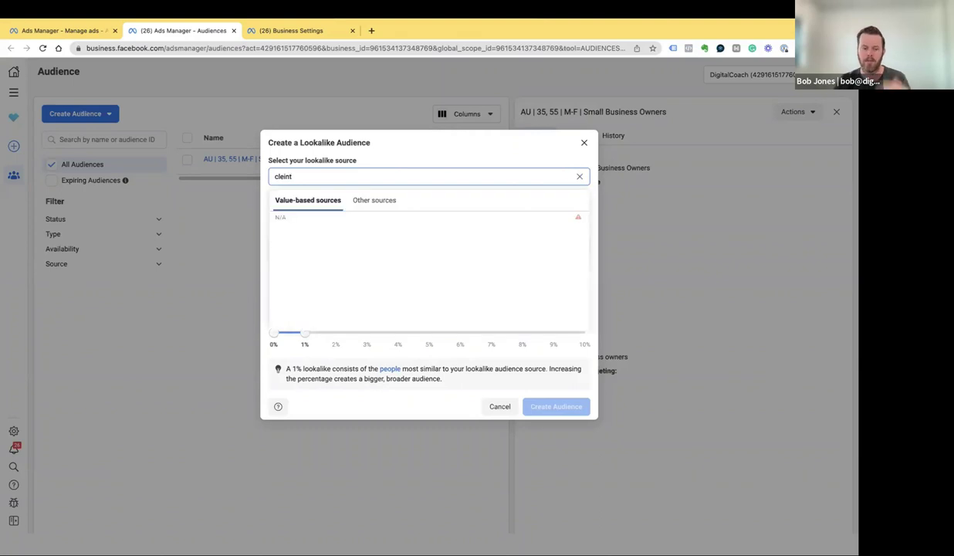
{"action": "key", "text": "BackSpace"}
{"action": "key", "text": "BackSpace"}
{"action": "key", "text": "BackSpace"}
{"action": "type", "text": "lien"}
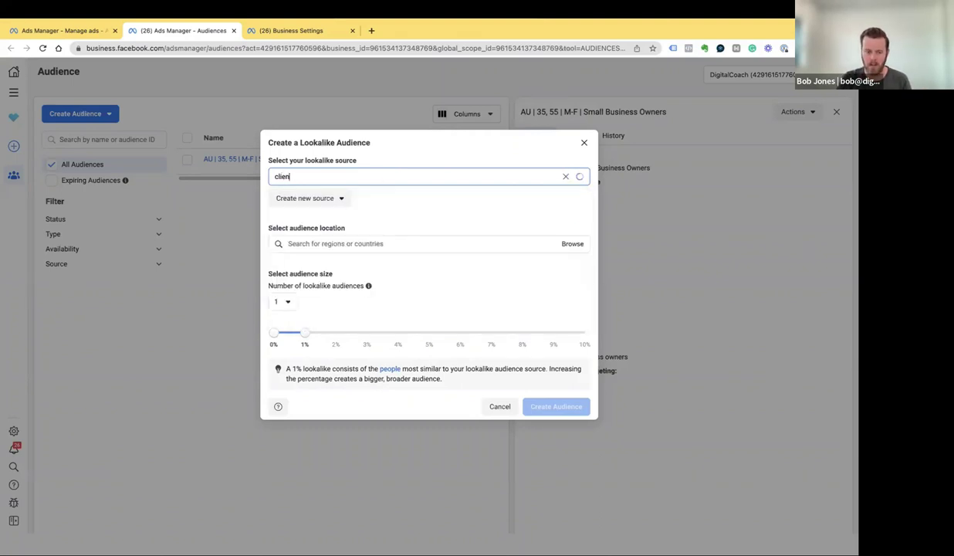
{"action": "type", "text": "t list"}
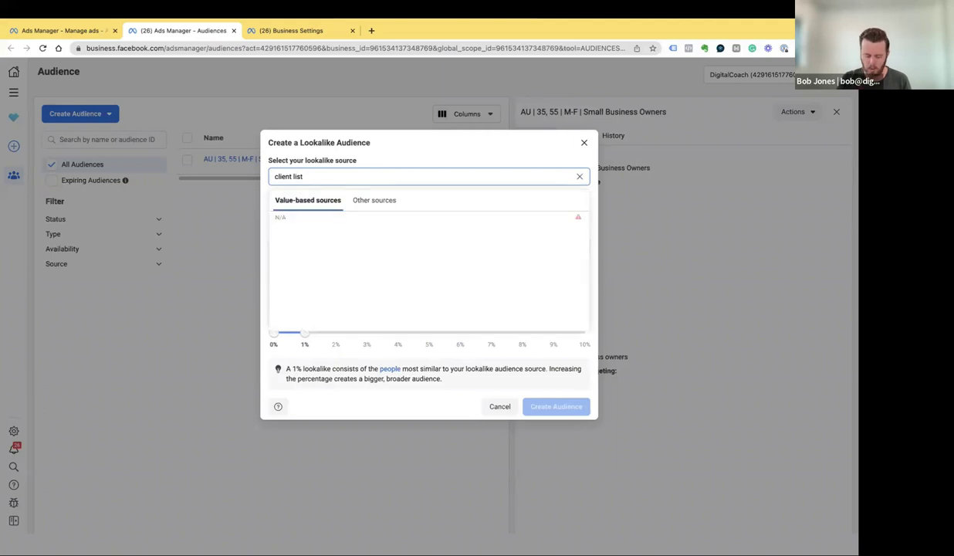
{"action": "type", "text": " noiv 2022"}
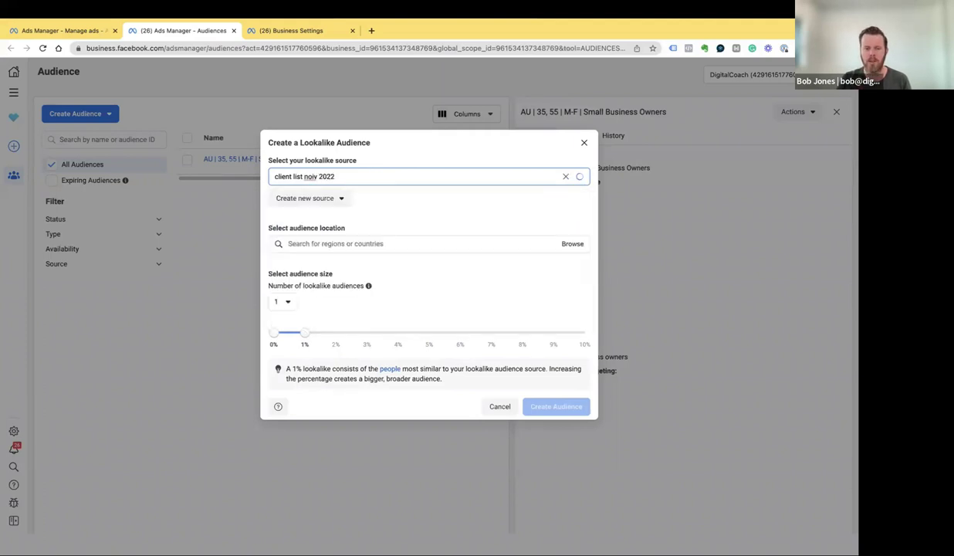
{"action": "left_click", "coordinate": [309, 176]}
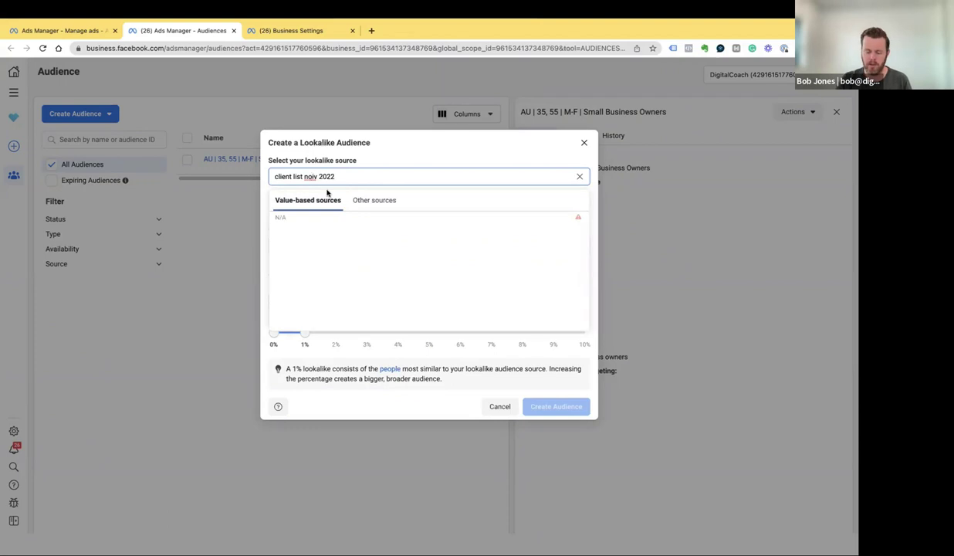
{"action": "key", "text": "Delete"}
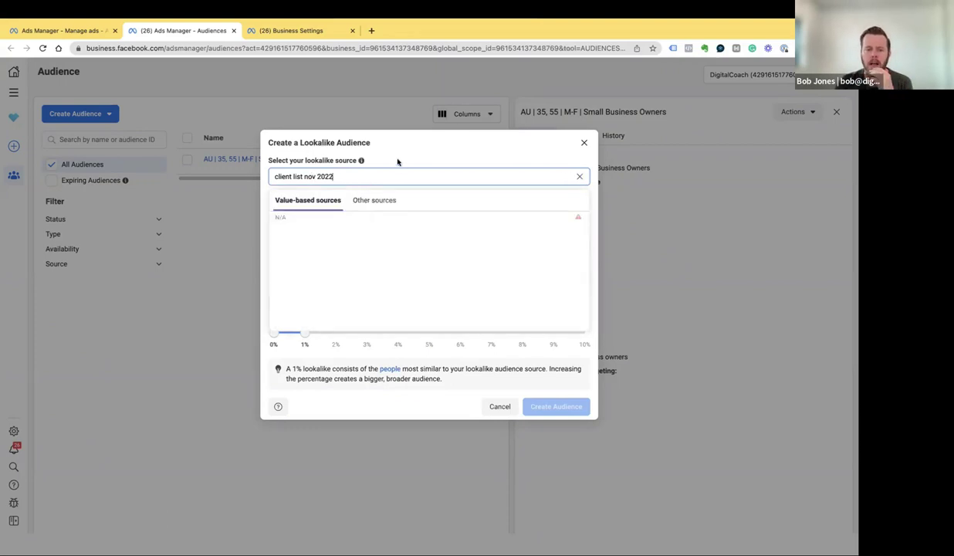
Clear the lookalike source search and cancel the Lookalike Audience setup
{"action": "mouse_move", "coordinate": [578, 218]}
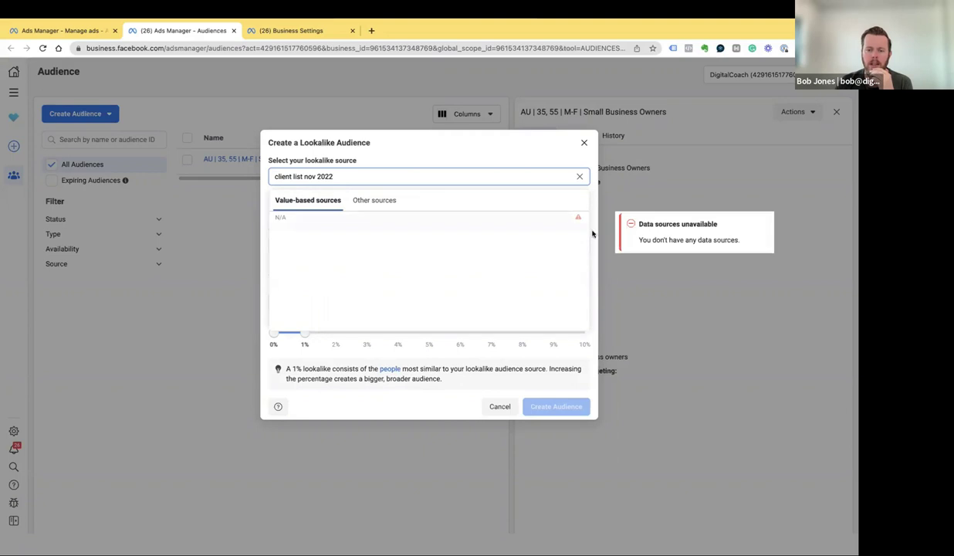
{"action": "left_click", "coordinate": [580, 176]}
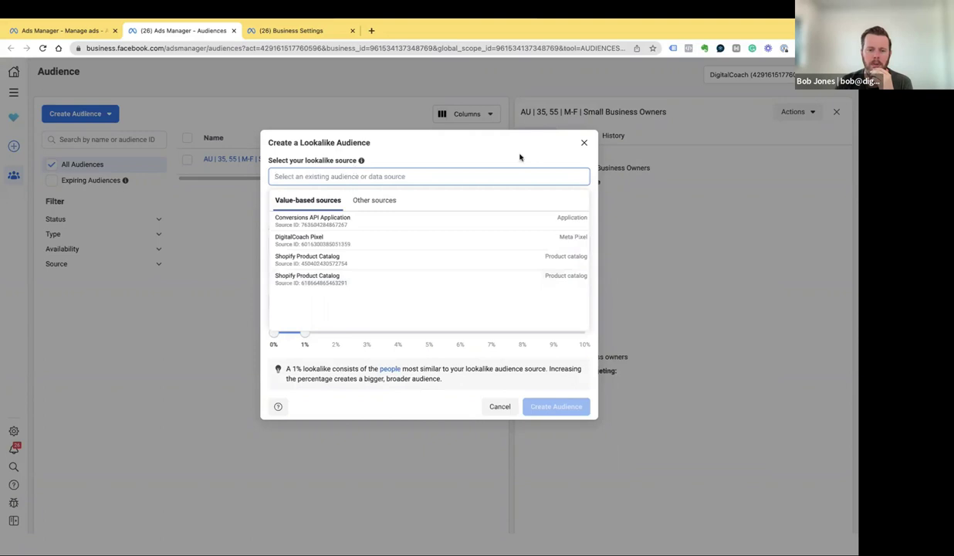
{"action": "left_click", "coordinate": [473, 414]}
{"action": "left_click", "coordinate": [498, 406]}
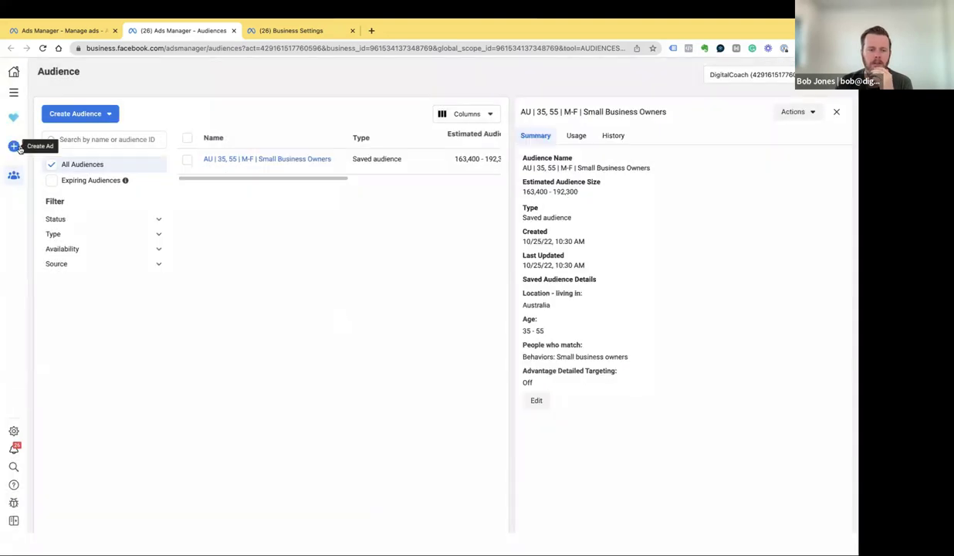
Start a new Lookalike Audience and set its audience location to Australia
{"action": "left_click", "coordinate": [75, 114]}
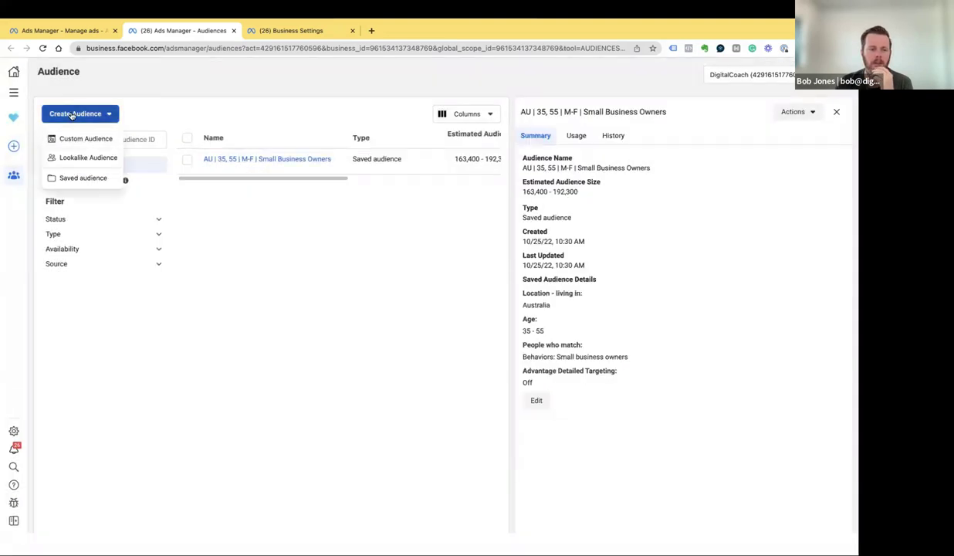
{"action": "left_click", "coordinate": [67, 156]}
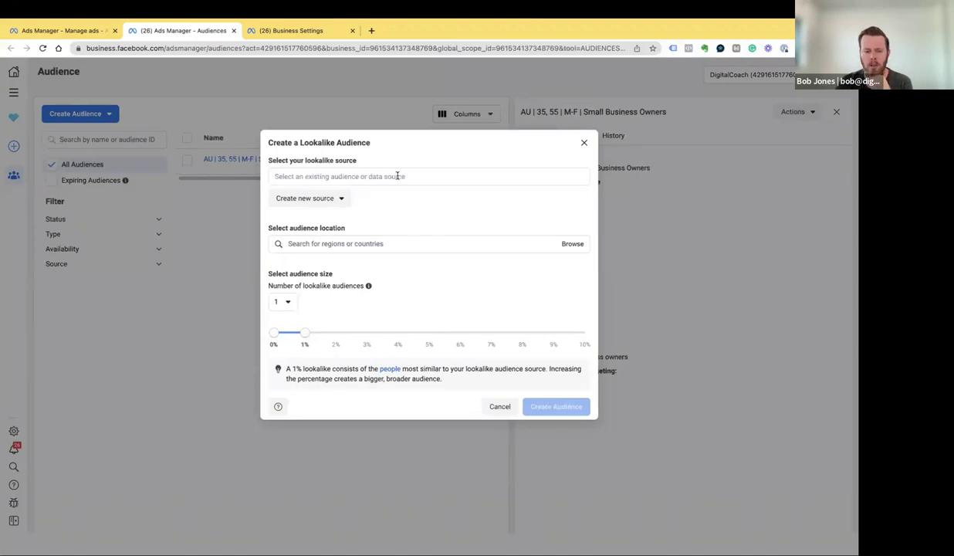
{"action": "left_click", "coordinate": [302, 241]}
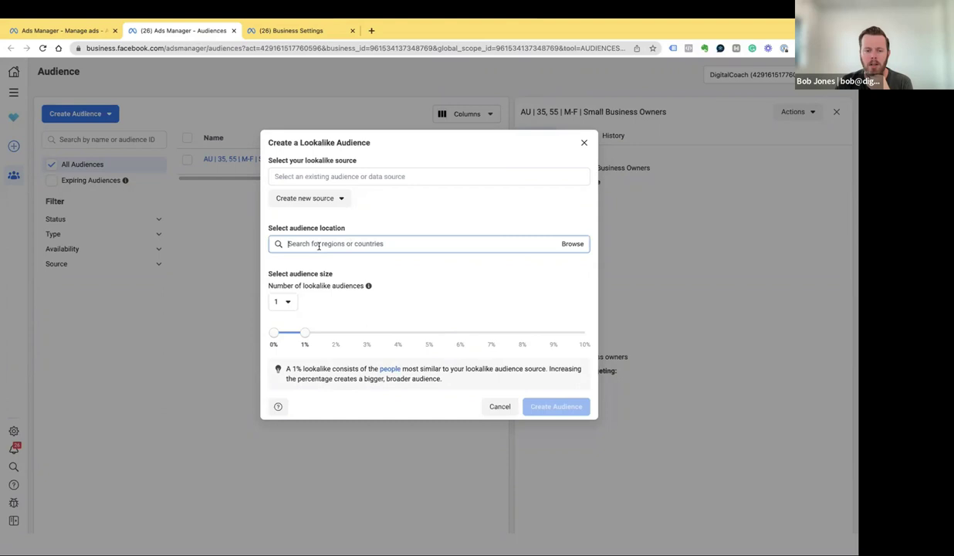
{"action": "type", "text": "aus"}
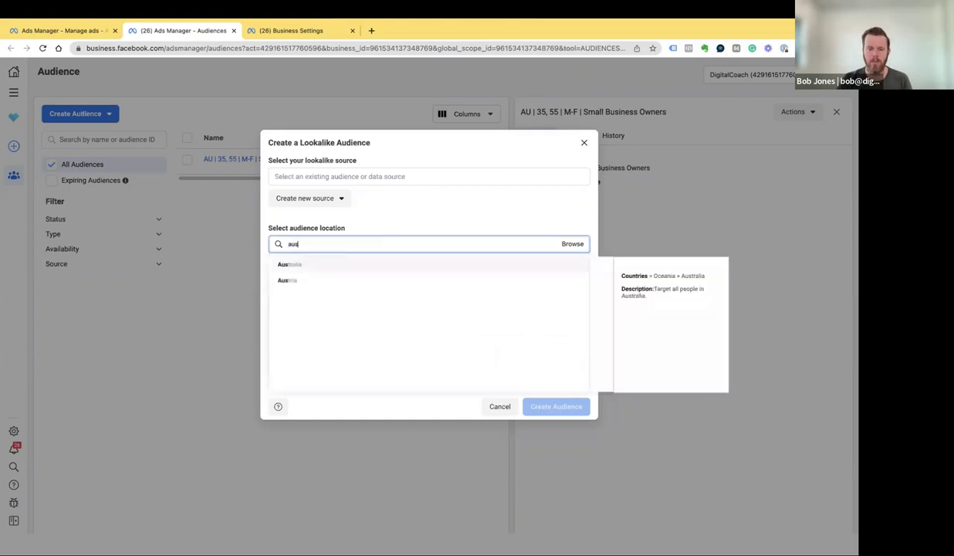
{"action": "left_click", "coordinate": [303, 263]}
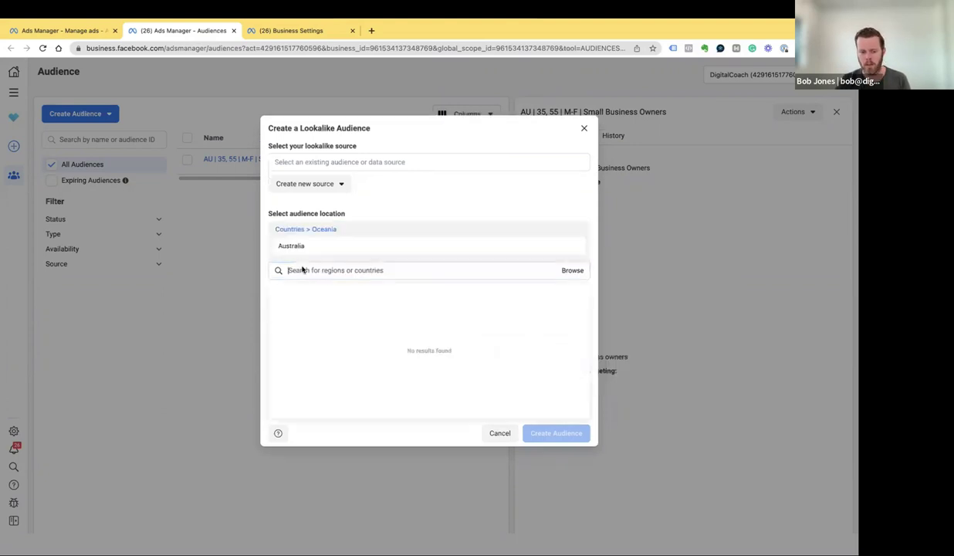
{"action": "left_click", "coordinate": [255, 301]}
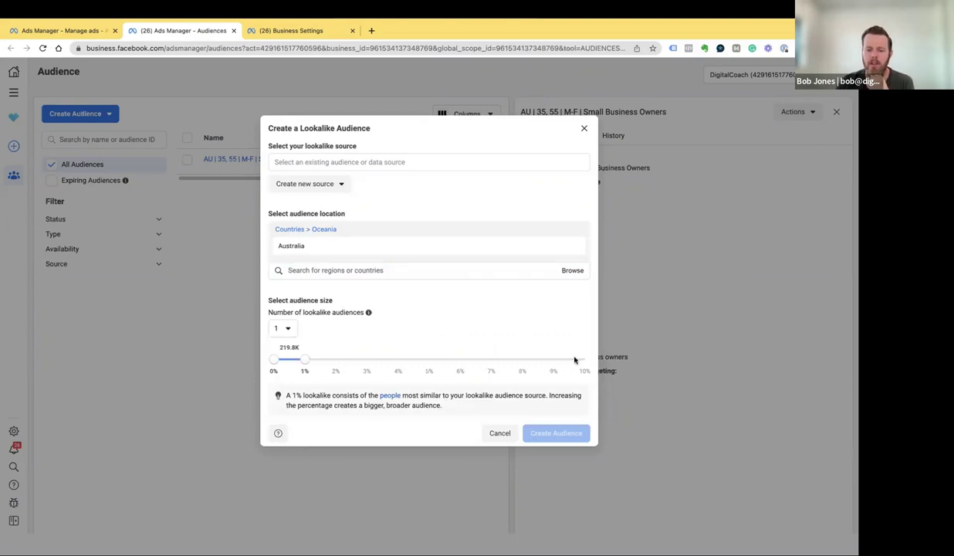
Extend the lookalike size to 10%, try 3 and 6 lookalike audiences, and settle on 2
{"action": "left_click_drag", "start_coordinate": [305, 361], "coordinate": [581, 357]}
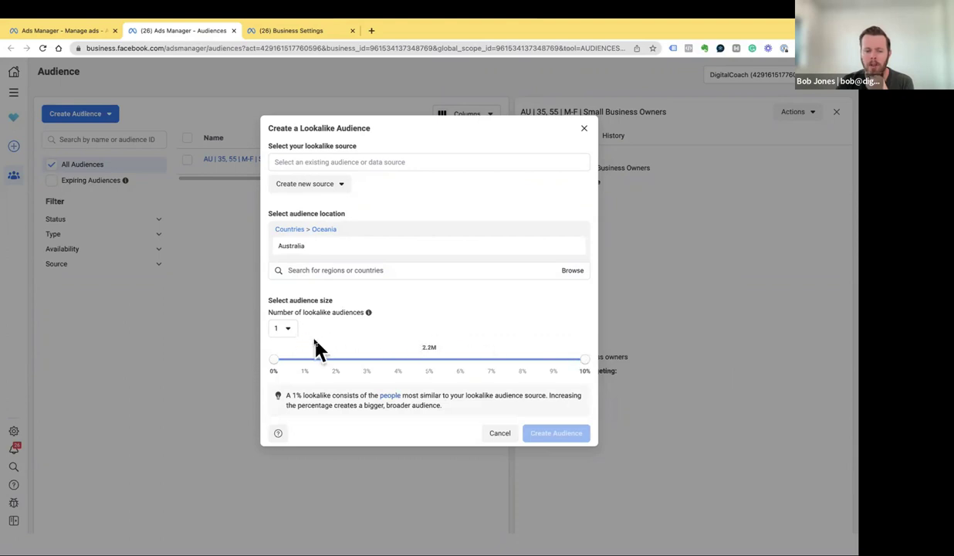
{"action": "left_click", "coordinate": [284, 329]}
{"action": "left_click", "coordinate": [280, 386]}
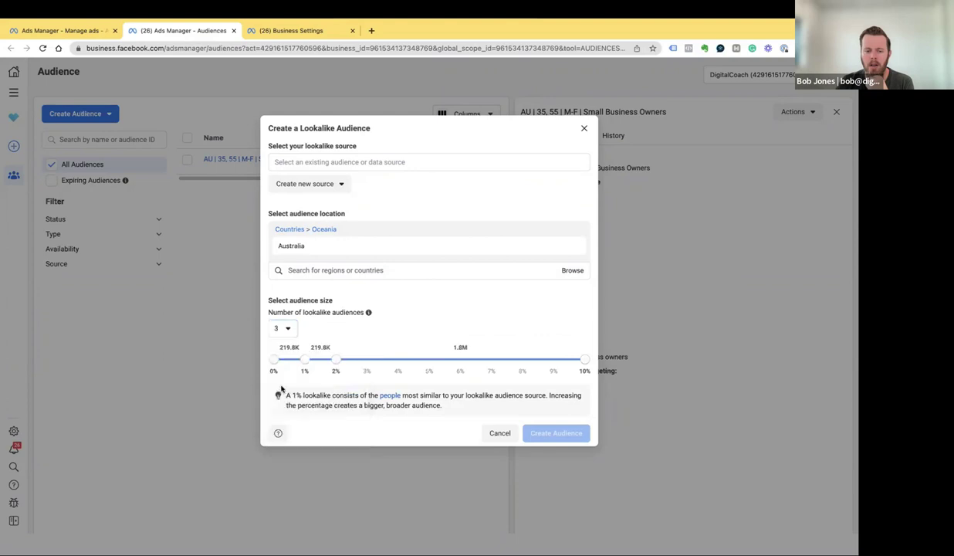
{"action": "left_click", "coordinate": [279, 327]}
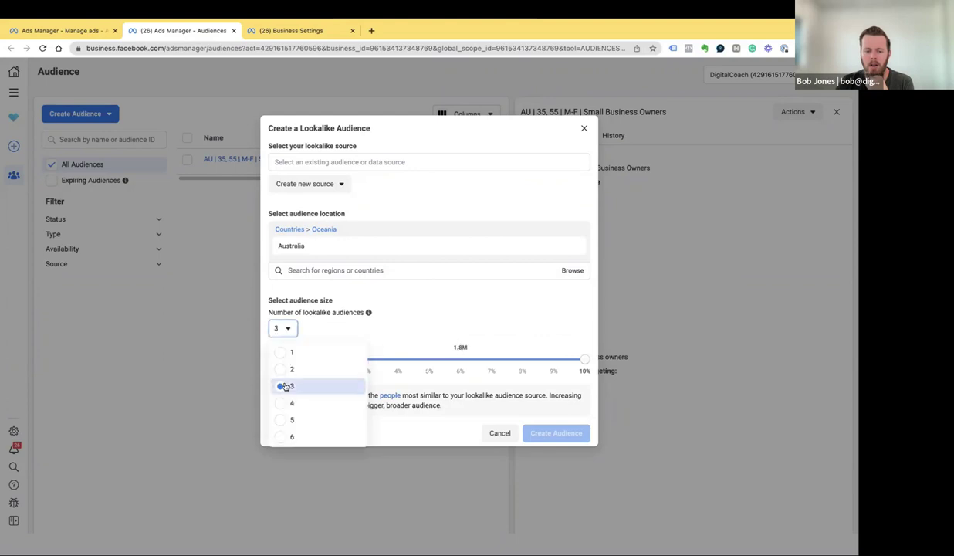
{"action": "left_click", "coordinate": [283, 435]}
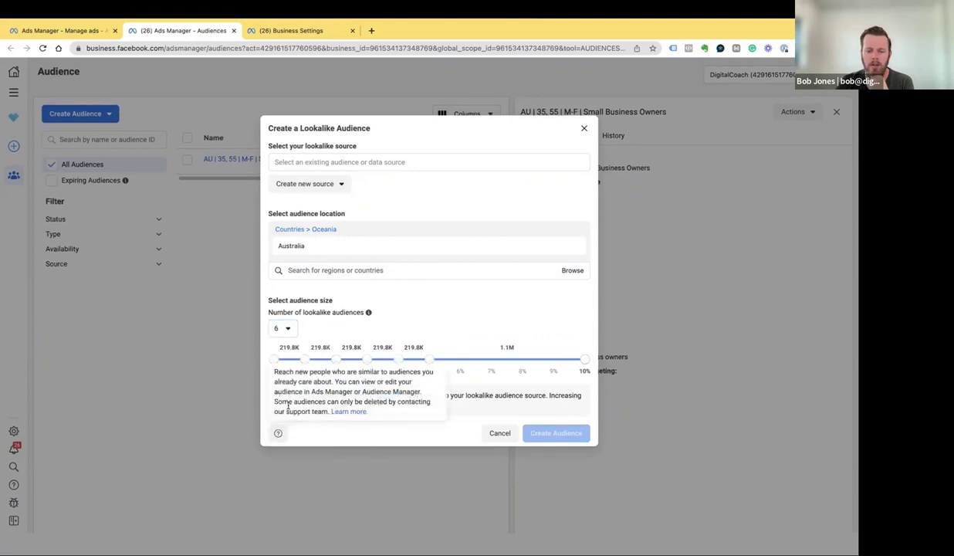
{"action": "left_click", "coordinate": [277, 327]}
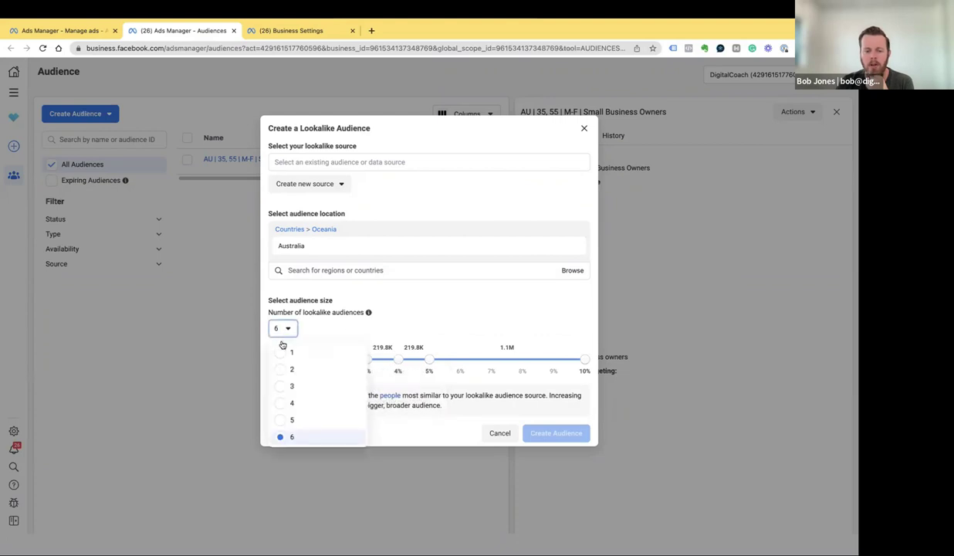
{"action": "left_click", "coordinate": [282, 369]}
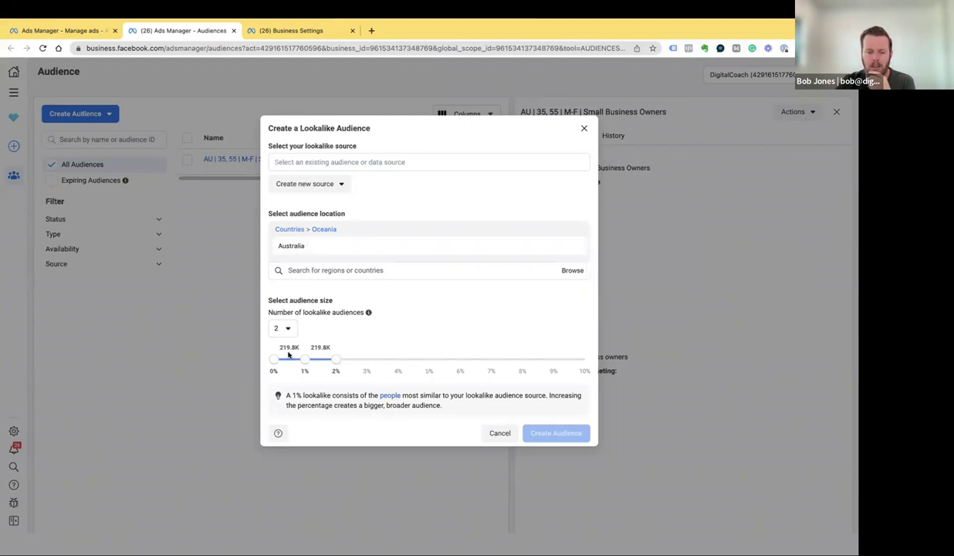
Widen the second lookalike range up to 8% and then 10%, and bring it back to 2%
{"action": "left_click_drag", "start_coordinate": [288, 395], "coordinate": [449, 407]}
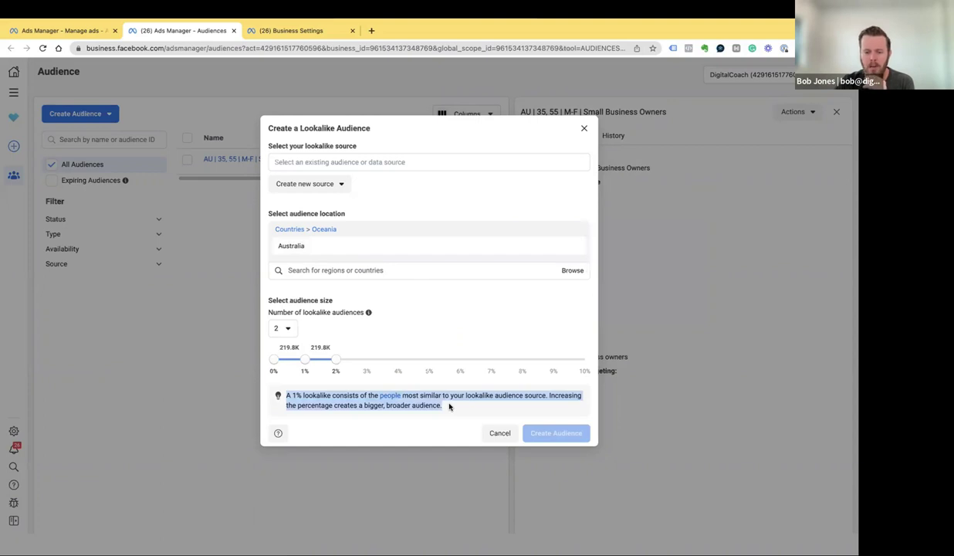
{"action": "left_click", "coordinate": [352, 395]}
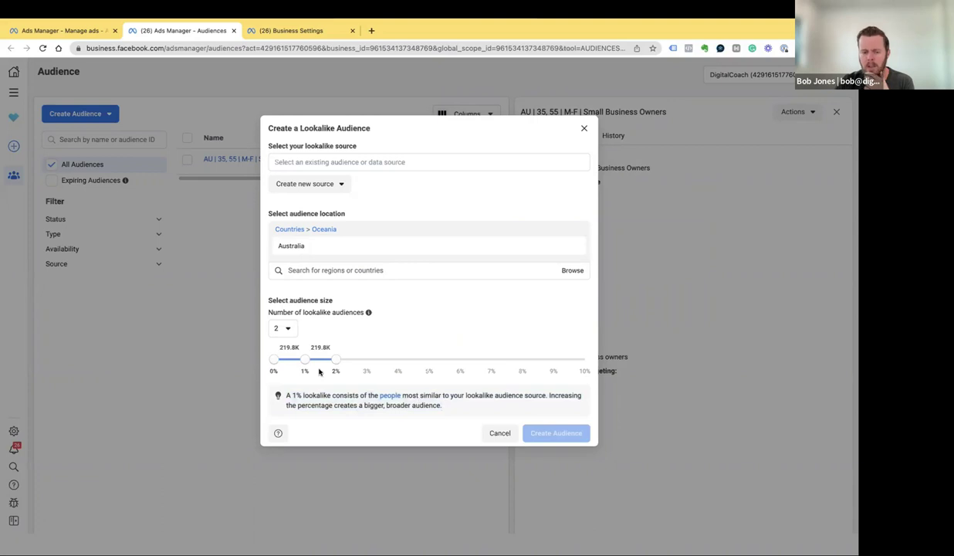
{"action": "left_click_drag", "start_coordinate": [336, 362], "coordinate": [522, 360]}
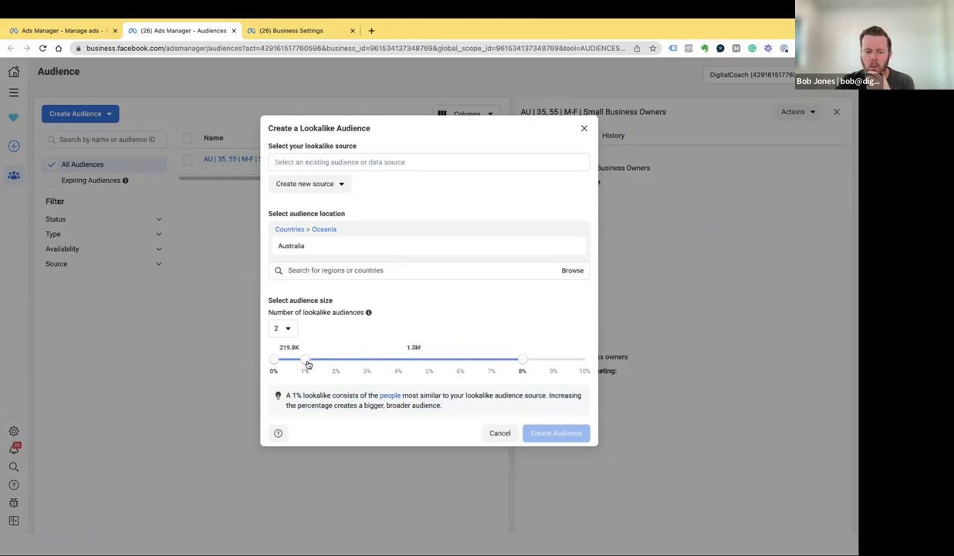
{"action": "left_click_drag", "start_coordinate": [274, 345], "coordinate": [296, 345]}
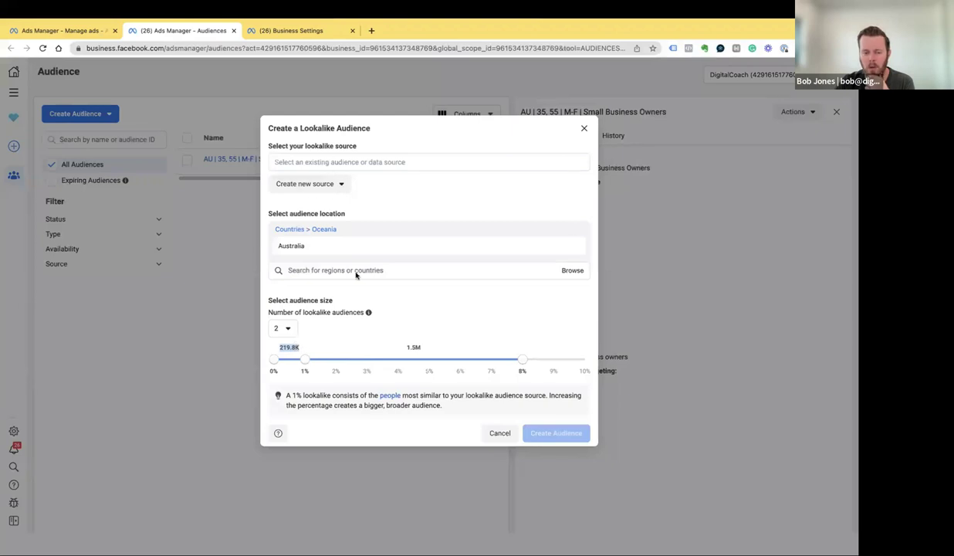
{"action": "mouse_move", "coordinate": [306, 360]}
{"action": "left_mouse_down"}
{"action": "mouse_move", "coordinate": [531, 360]}
{"action": "mouse_move", "coordinate": [494, 349]}
{"action": "mouse_move", "coordinate": [300, 354]}
{"action": "left_mouse_up"}
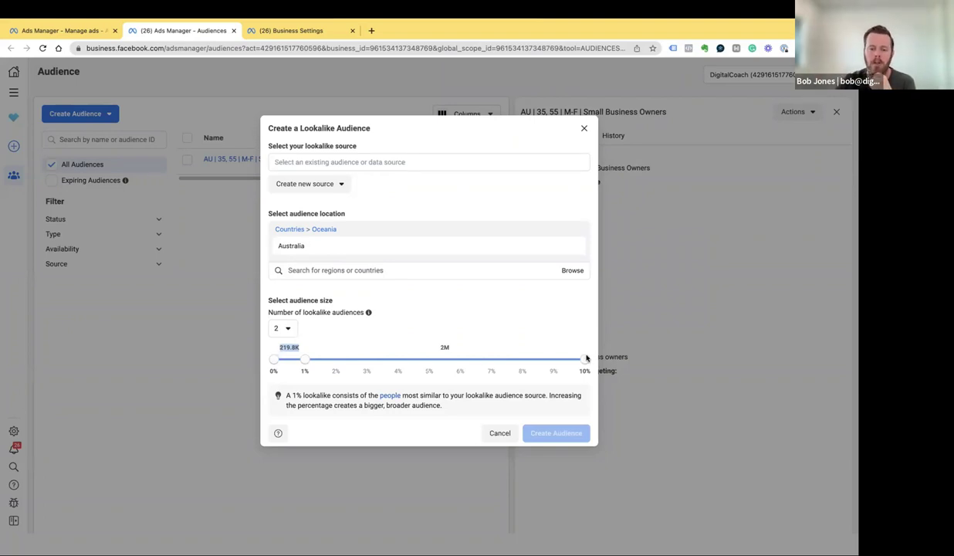
{"action": "left_click_drag", "start_coordinate": [585, 360], "coordinate": [337, 359]}
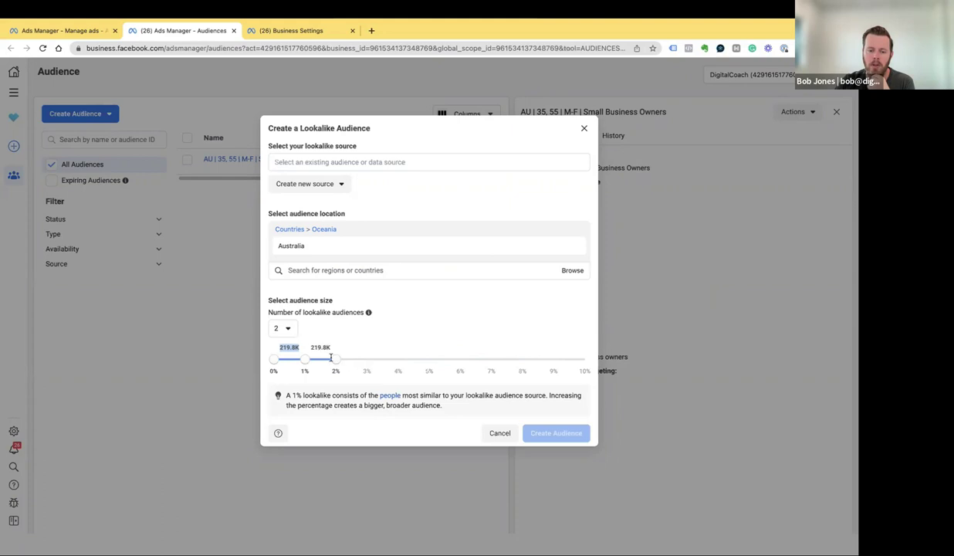
{"action": "left_click", "coordinate": [301, 349]}
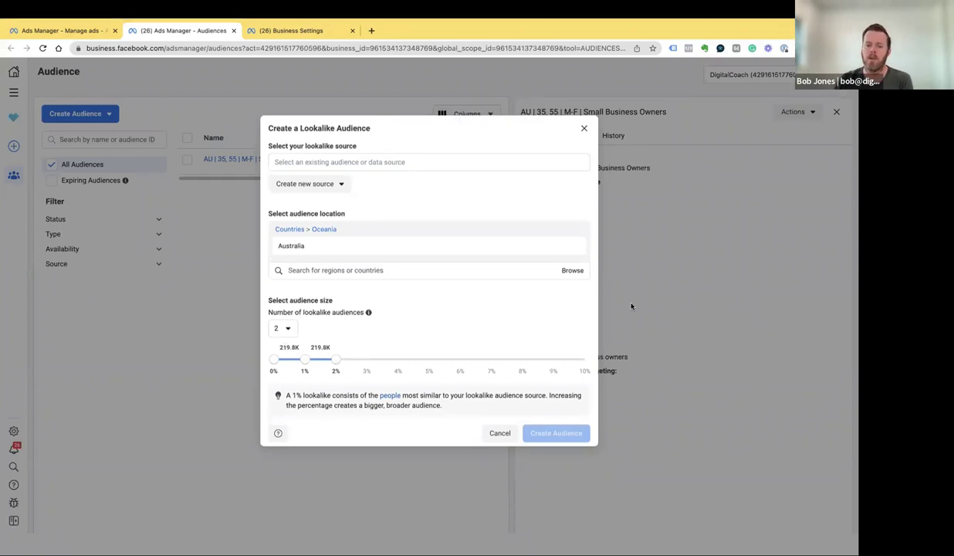
Cancel the Lookalike Audience, close the Audiences page and return to the ad set editor
{"action": "left_click", "coordinate": [500, 433]}
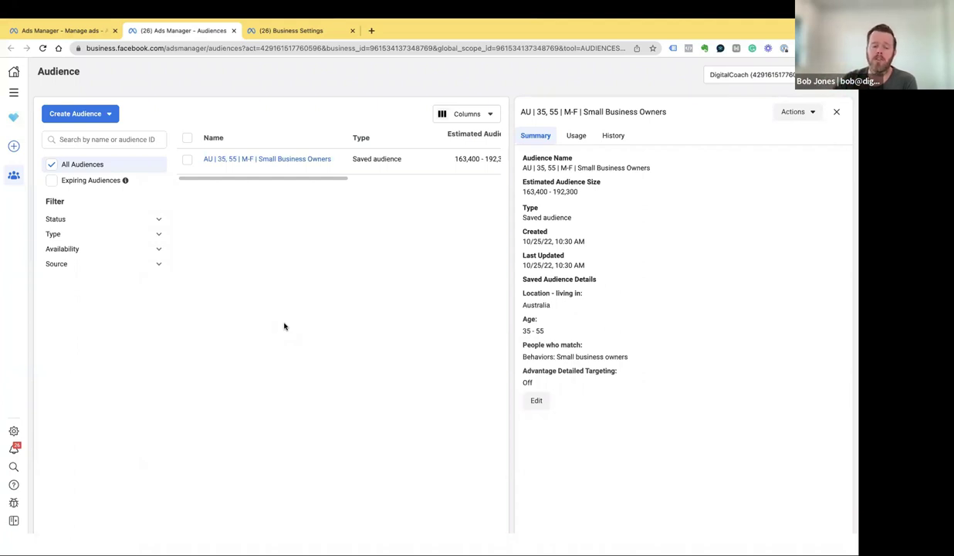
{"action": "key", "text": "super+h"}
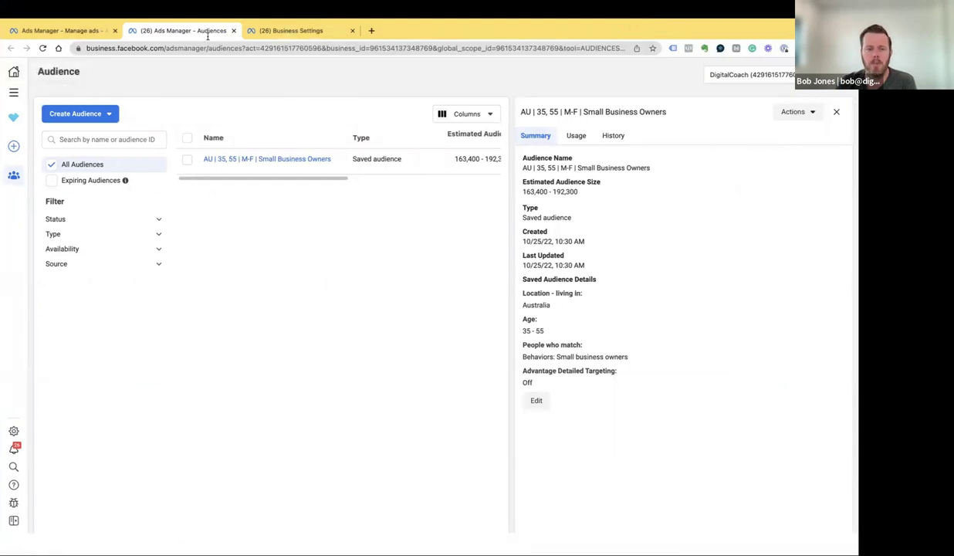
{"action": "left_click", "coordinate": [233, 32]}
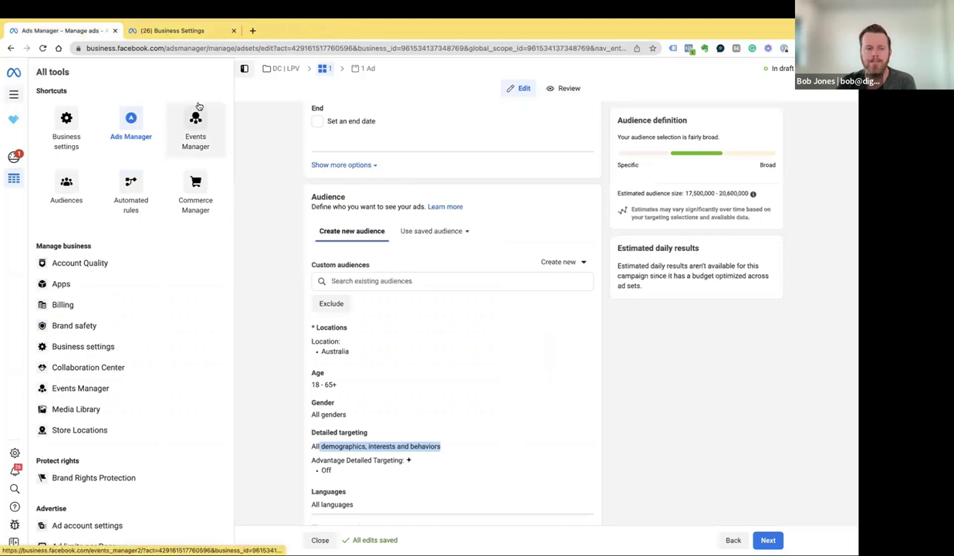
Close the tools list and apply the saved audience "AU | 35, 55 | M-F | Small Business Owners" to the ad set
{"action": "left_click", "coordinate": [14, 94]}
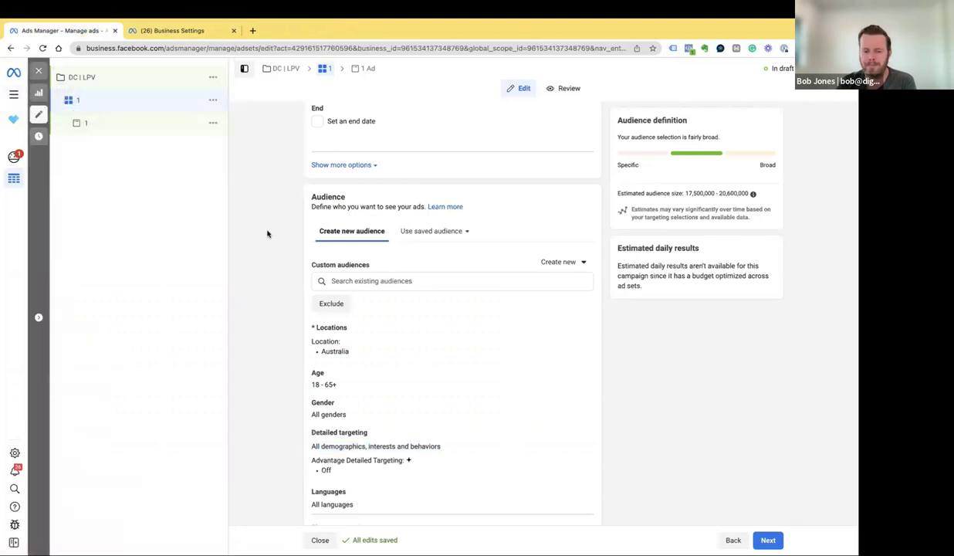
{"action": "scroll", "coordinate": [297, 251], "scroll_direction": "up", "scroll_amount": 1}
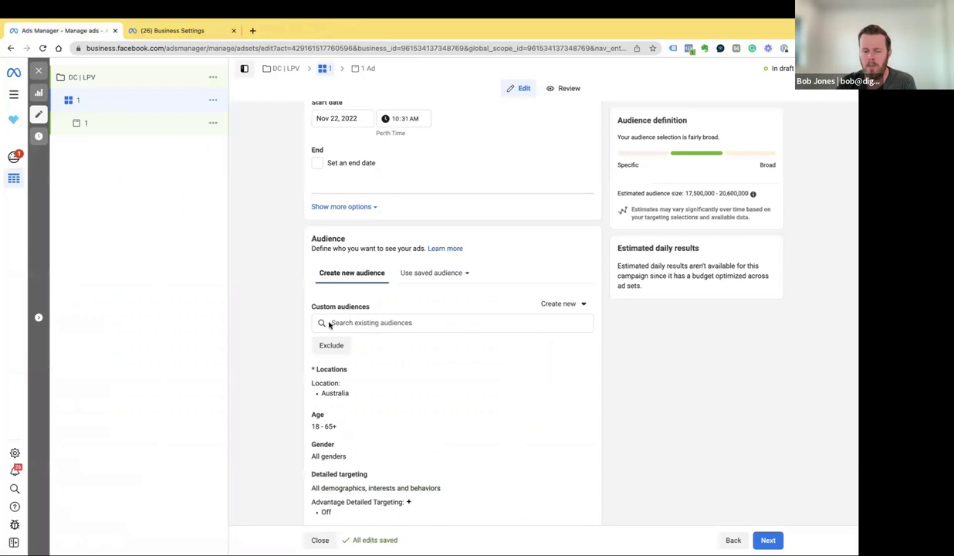
{"action": "scroll", "coordinate": [287, 295], "scroll_direction": "down", "scroll_amount": 1}
{"action": "left_click", "coordinate": [418, 292]}
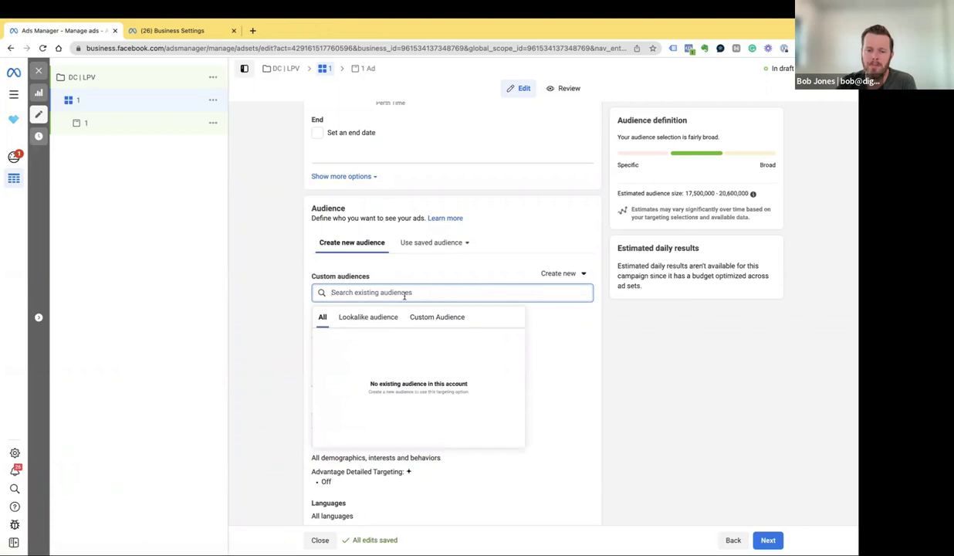
{"action": "left_click", "coordinate": [419, 244]}
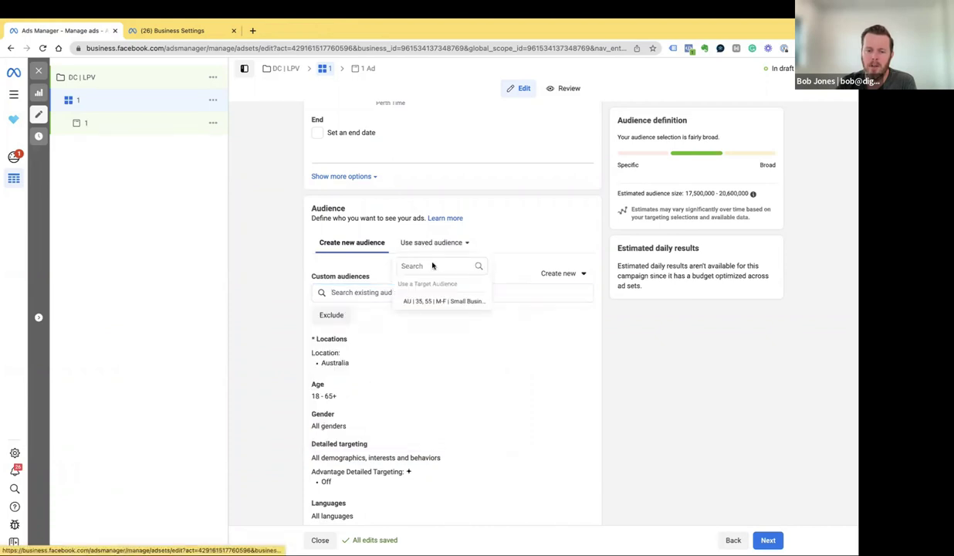
{"action": "left_click", "coordinate": [424, 301]}
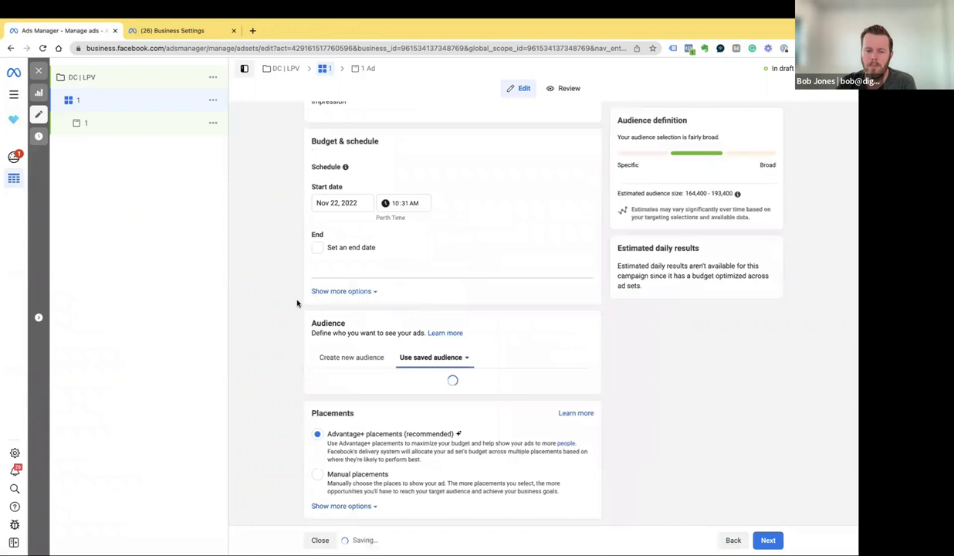
Review the saved audience's matching behavior and estimated size, and dismiss the Advantage Detailed Targeting suggestion
{"action": "scroll", "coordinate": [296, 303], "scroll_direction": "down", "scroll_amount": 3}
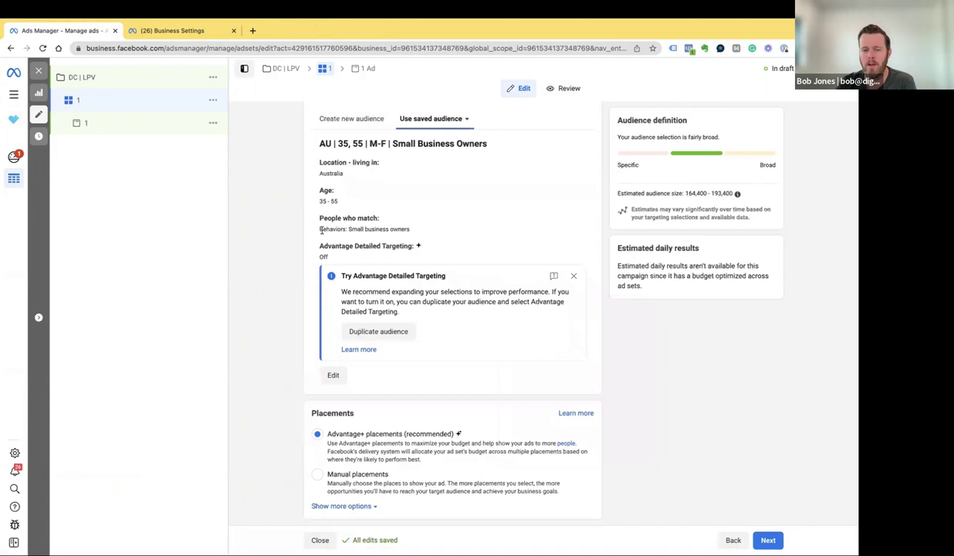
{"action": "left_click_drag", "start_coordinate": [348, 230], "coordinate": [428, 230]}
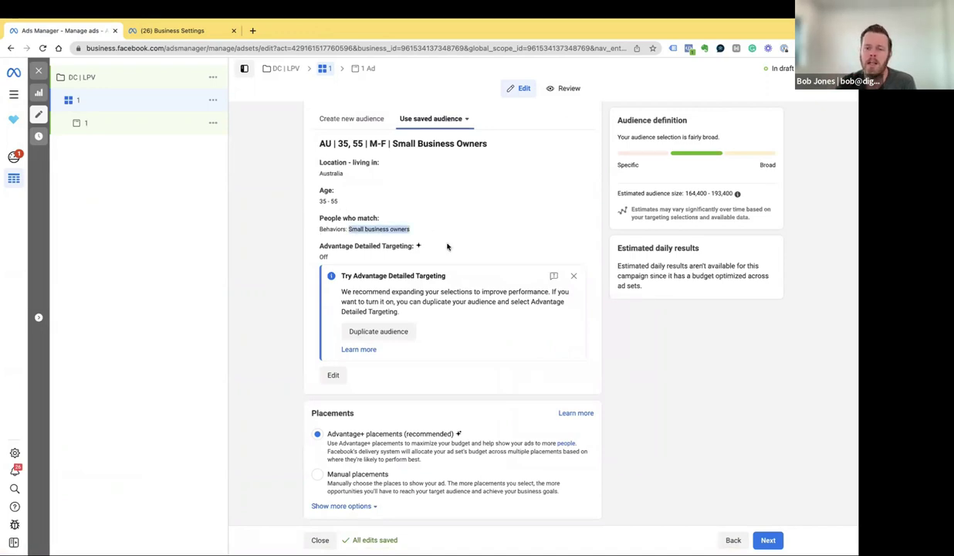
{"action": "scroll", "coordinate": [606, 243], "scroll_direction": "up", "scroll_amount": 1}
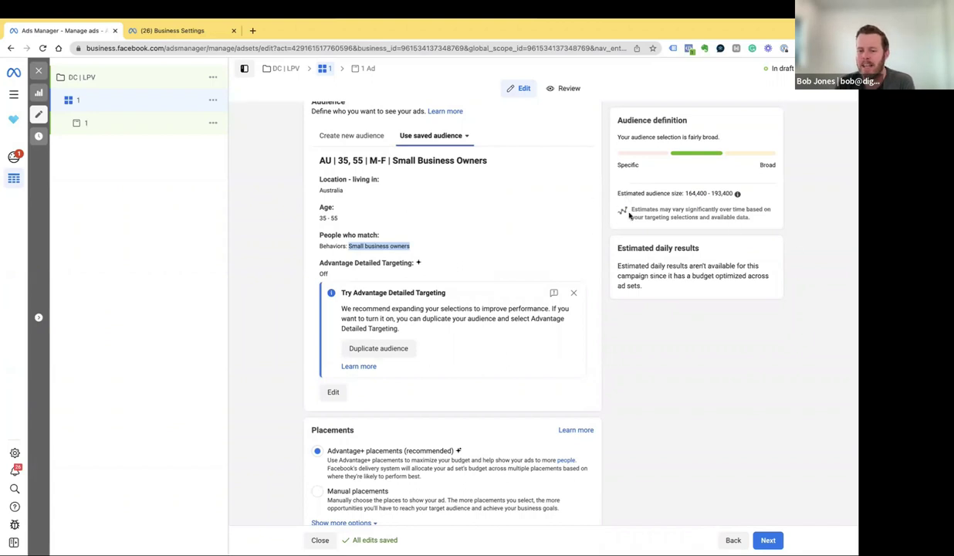
{"action": "left_click", "coordinate": [685, 194]}
{"action": "left_click_drag", "start_coordinate": [685, 194], "coordinate": [718, 193]}
{"action": "left_click", "coordinate": [275, 296]}
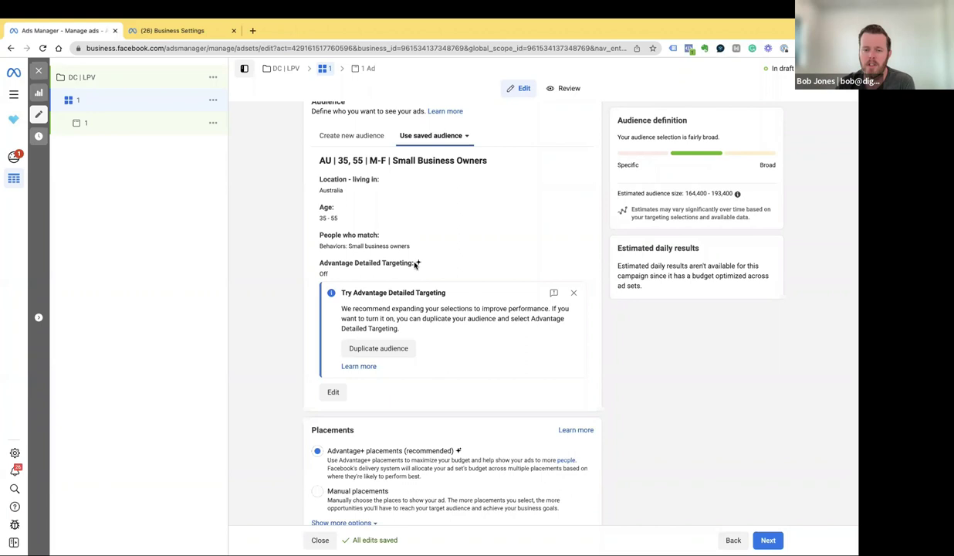
{"action": "left_click", "coordinate": [573, 294]}
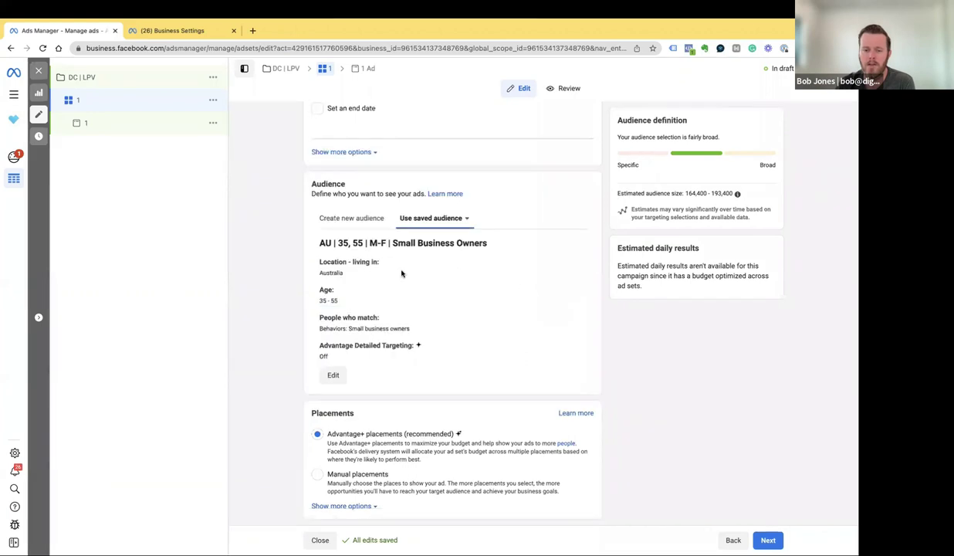
Try removing the Small business owners behavior from the saved audience's detailed targeting, and close the audience editor without updating
{"action": "left_click", "coordinate": [333, 376]}
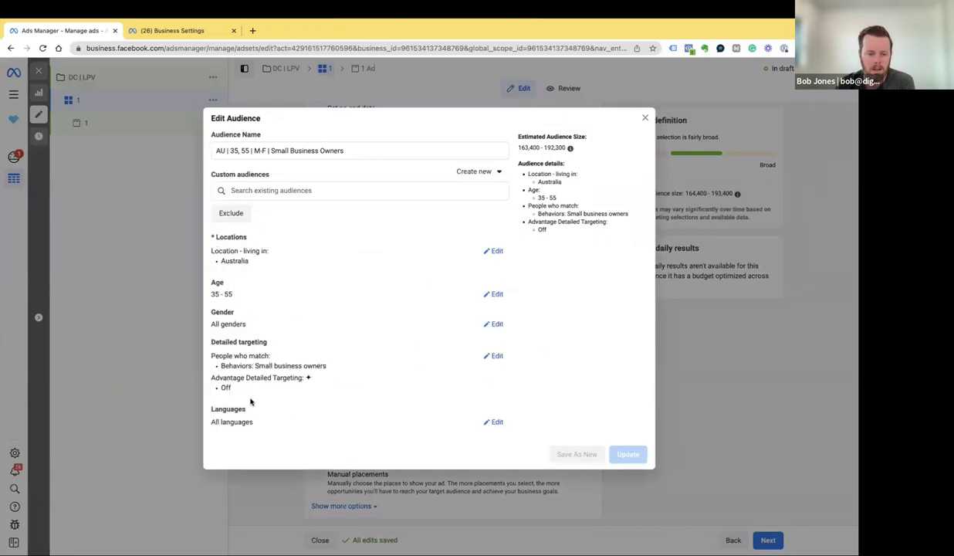
{"action": "left_click", "coordinate": [495, 356]}
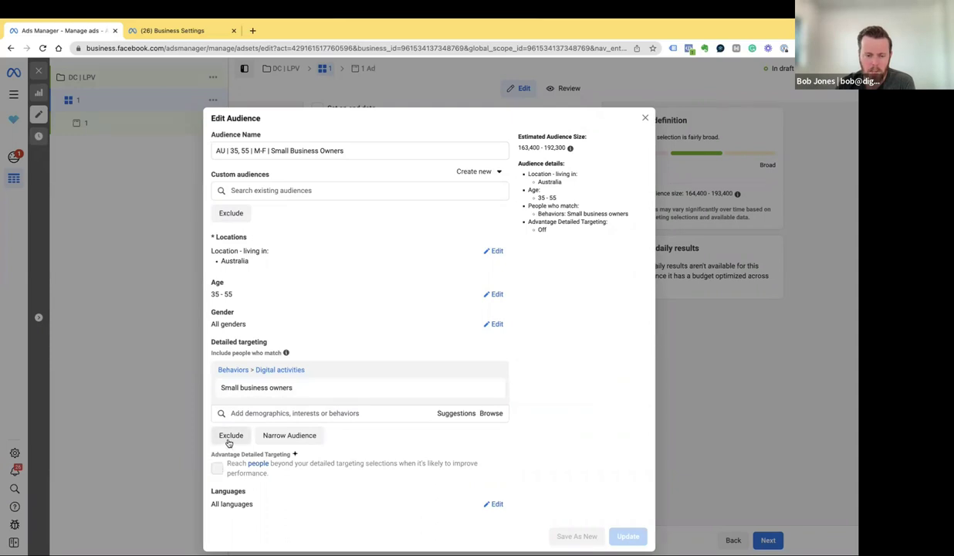
{"action": "left_click", "coordinate": [475, 376]}
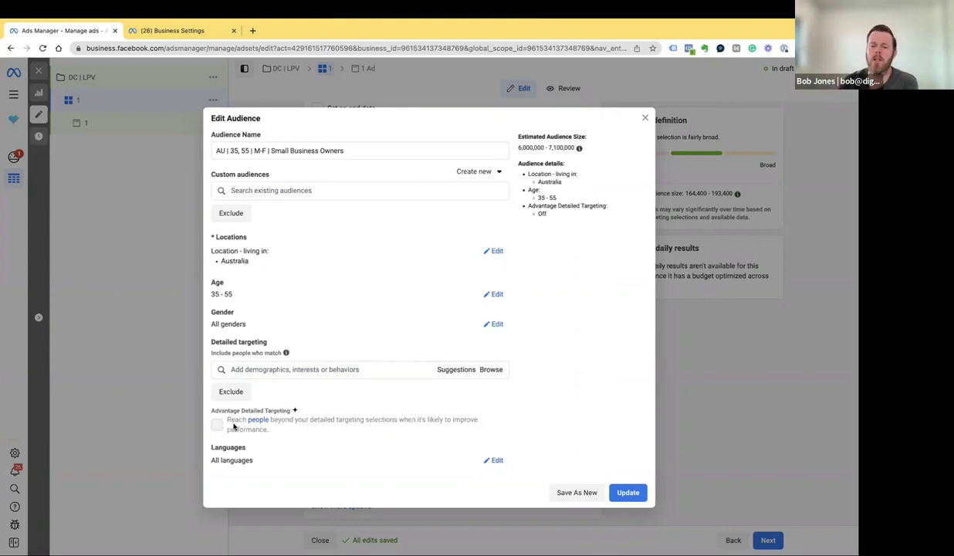
{"action": "left_click", "coordinate": [645, 117]}
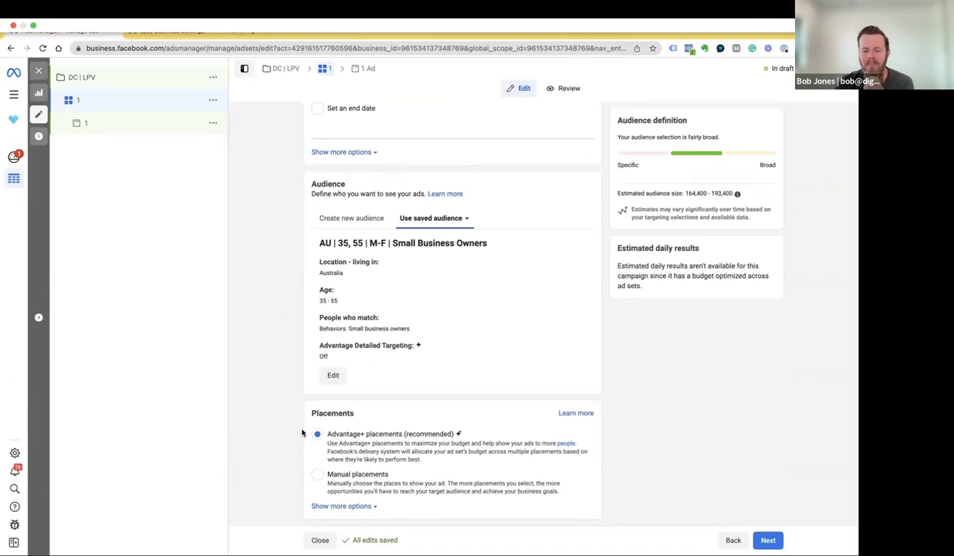
Show more placement options and switch the ad set to manual placements
{"action": "left_click", "coordinate": [361, 506]}
{"action": "scroll", "coordinate": [298, 474], "scroll_direction": "down", "scroll_amount": 3}
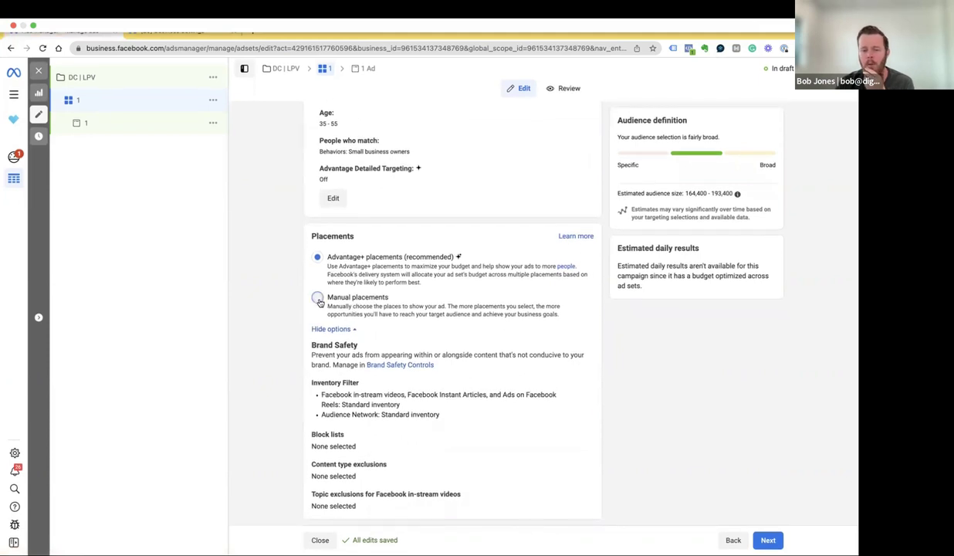
{"action": "left_click", "coordinate": [318, 299]}
{"action": "scroll", "coordinate": [281, 343], "scroll_direction": "down", "scroll_amount": 3}
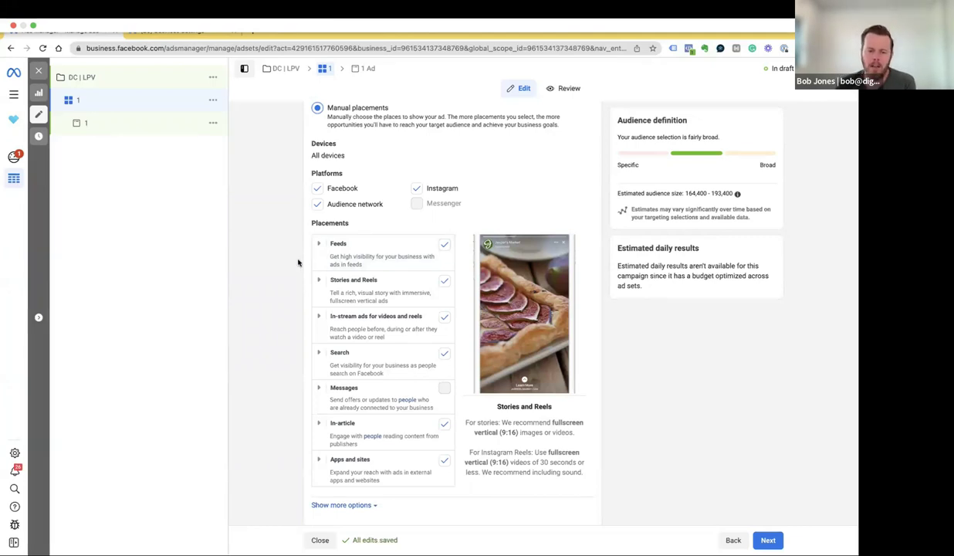
Examine the individual Feeds placements, including Facebook right column, collapse the group and return to Advantage+ placements
{"action": "left_click", "coordinate": [318, 246]}
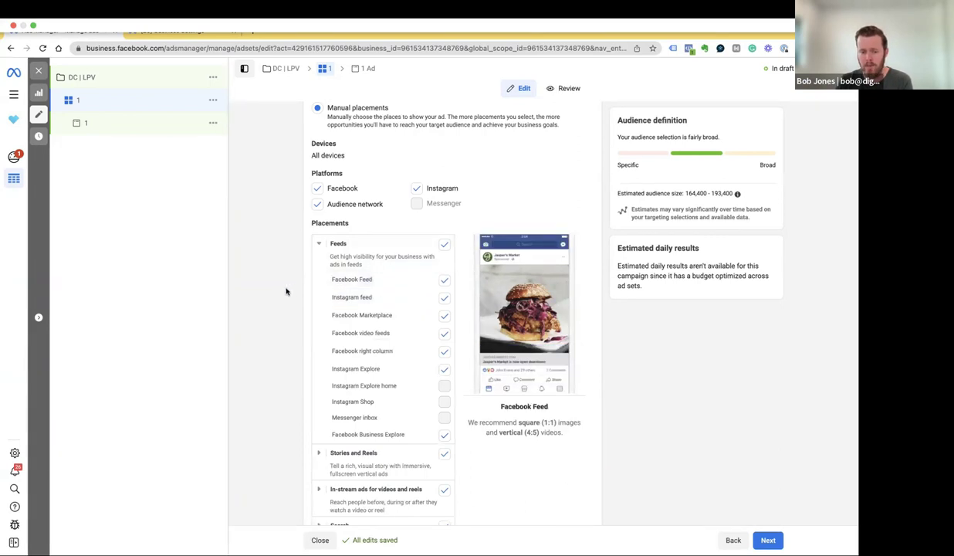
{"action": "scroll", "coordinate": [286, 291], "scroll_direction": "down", "scroll_amount": 1}
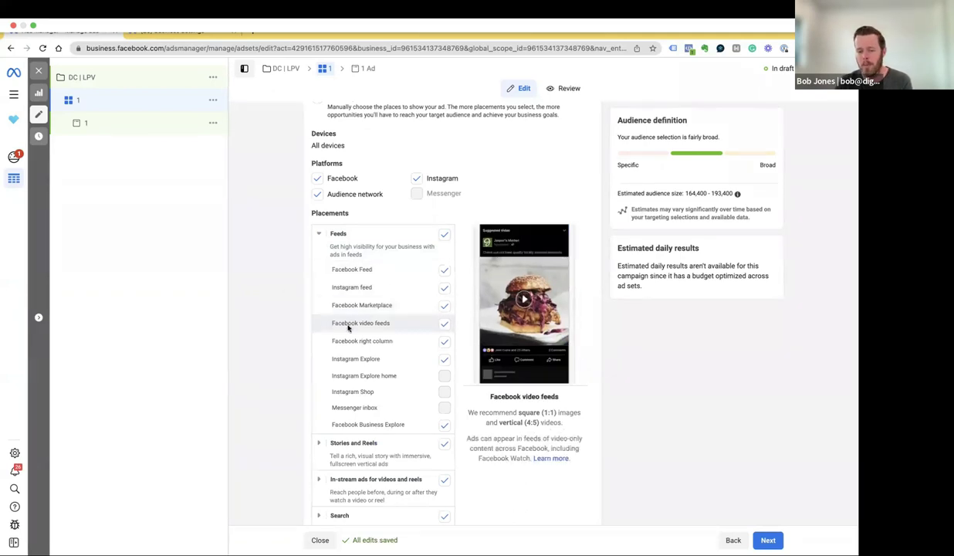
{"action": "left_click_drag", "start_coordinate": [335, 341], "coordinate": [403, 342]}
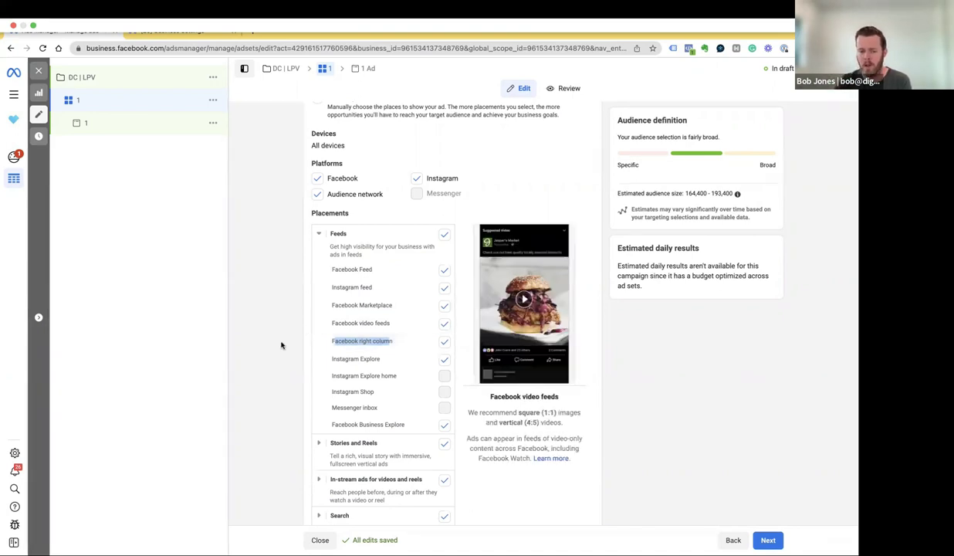
{"action": "scroll", "coordinate": [281, 346], "scroll_direction": "up", "scroll_amount": 1}
{"action": "left_click", "coordinate": [303, 256]}
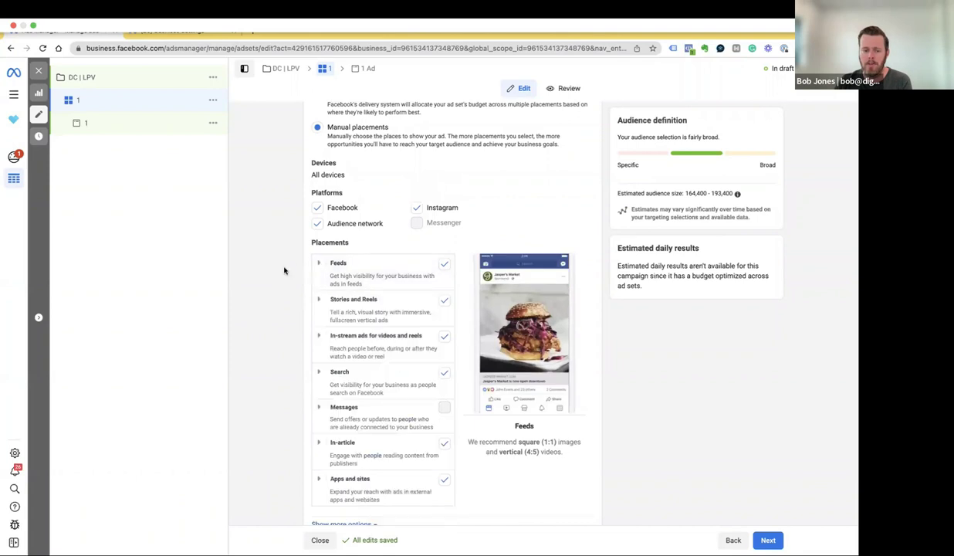
{"action": "scroll", "coordinate": [255, 309], "scroll_direction": "up", "scroll_amount": 5}
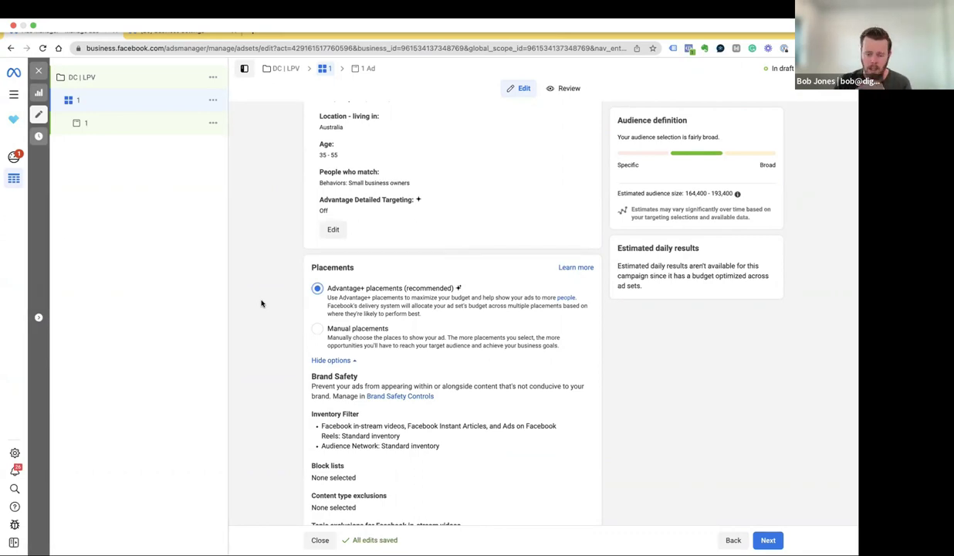
{"action": "scroll", "coordinate": [261, 304], "scroll_direction": "down", "scroll_amount": 1}
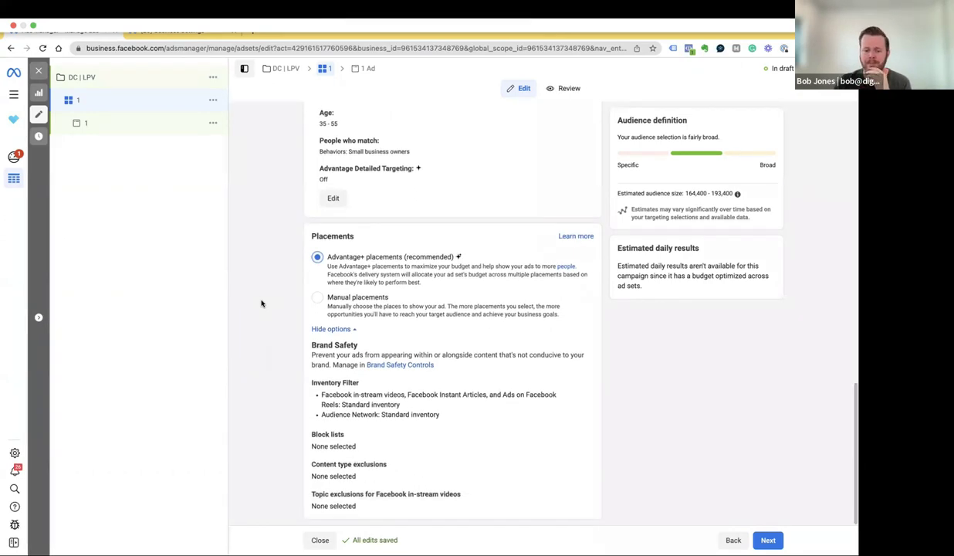
{"action": "scroll", "coordinate": [539, 366], "scroll_direction": "up", "scroll_amount": 10}
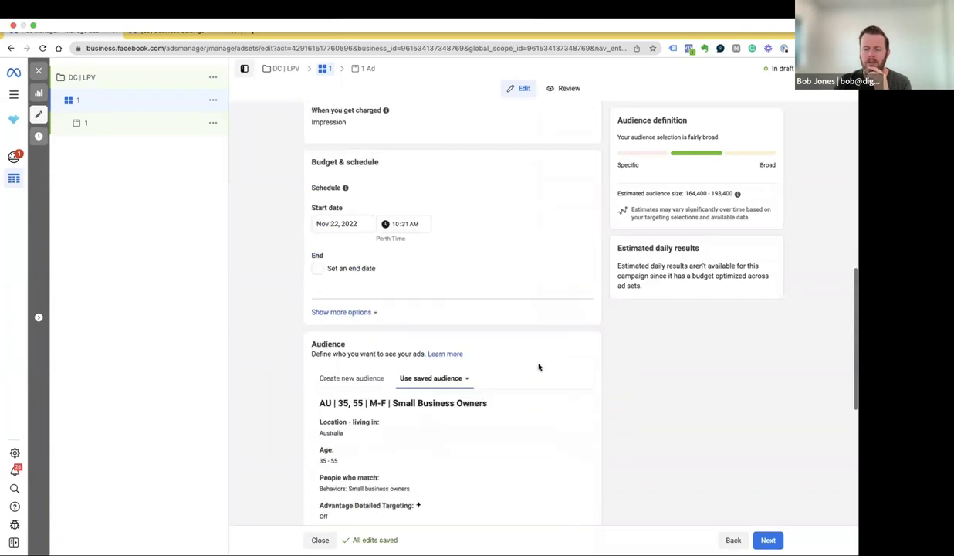
{"action": "key", "text": "super+h"}
{"action": "key", "text": "super+Tab"}
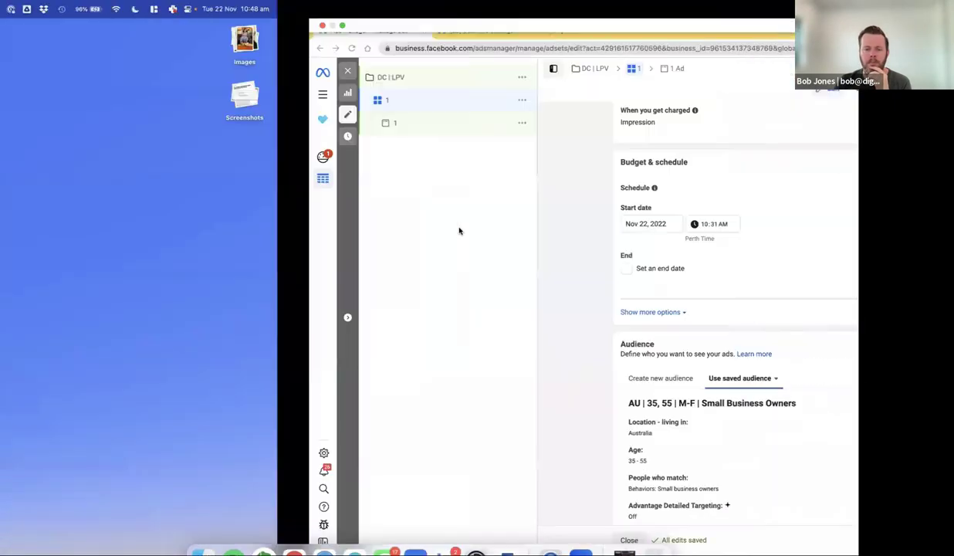
{"action": "key", "text": "super+h"}
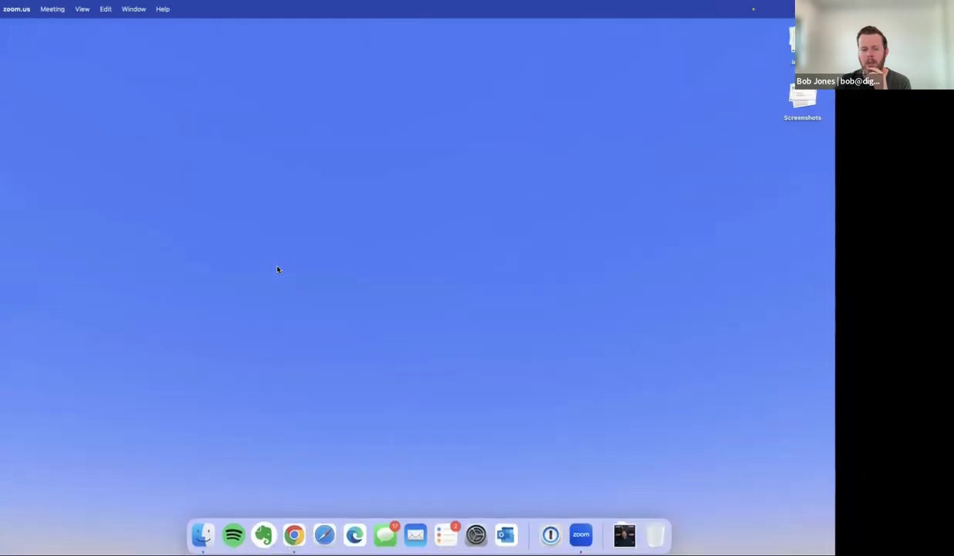
{"action": "key", "text": "super+Tab"}
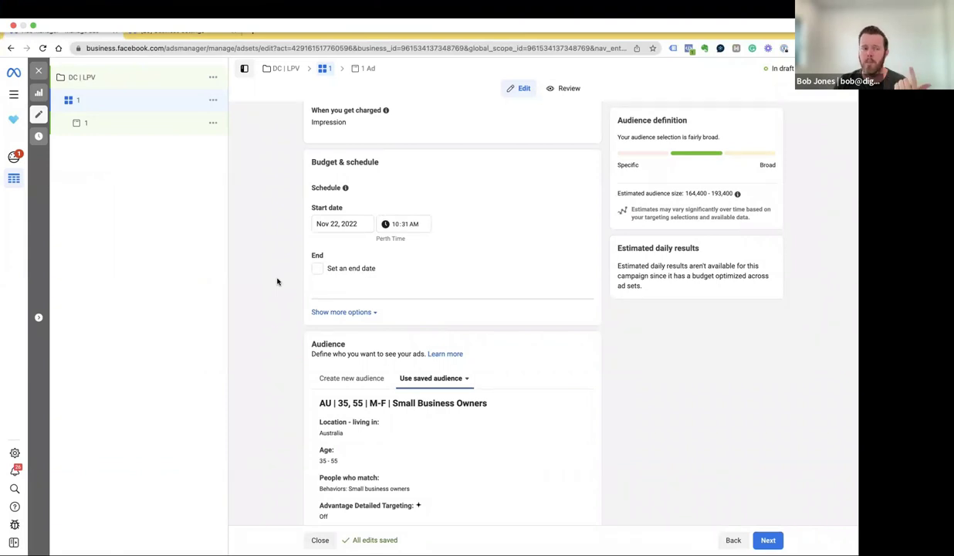
{"action": "scroll", "coordinate": [277, 282], "scroll_direction": "up", "scroll_amount": 10}
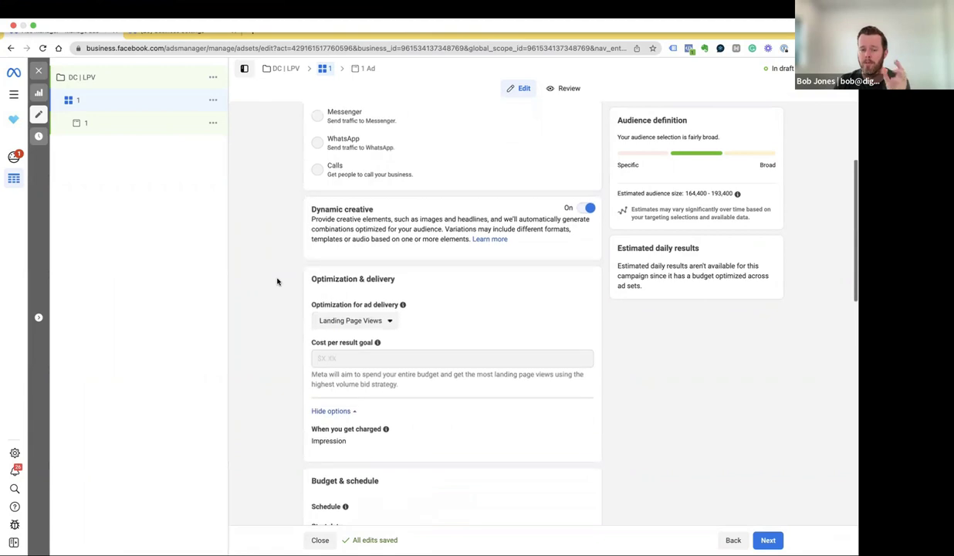
{"action": "scroll", "coordinate": [277, 281], "scroll_direction": "down", "scroll_amount": 10}
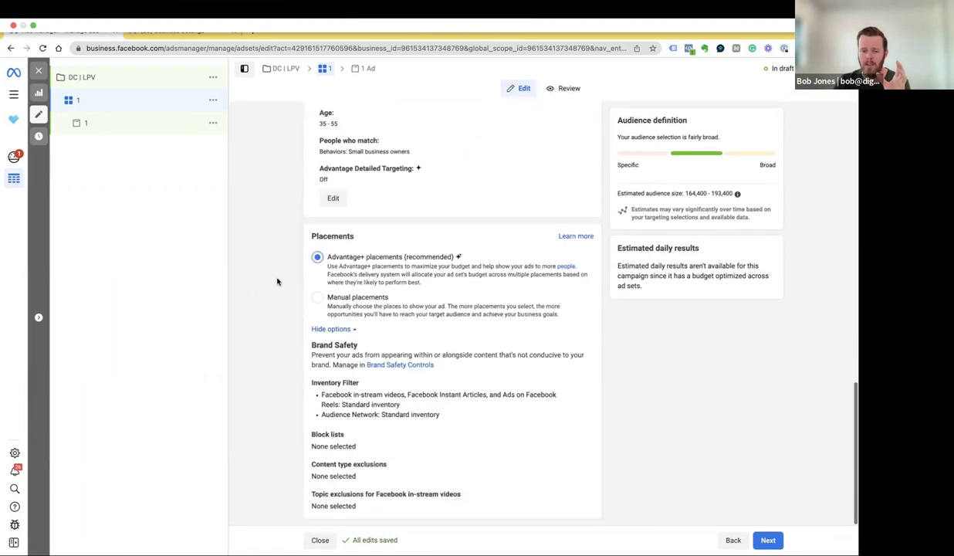
{"action": "scroll", "coordinate": [277, 282], "scroll_direction": "up", "scroll_amount": 10}
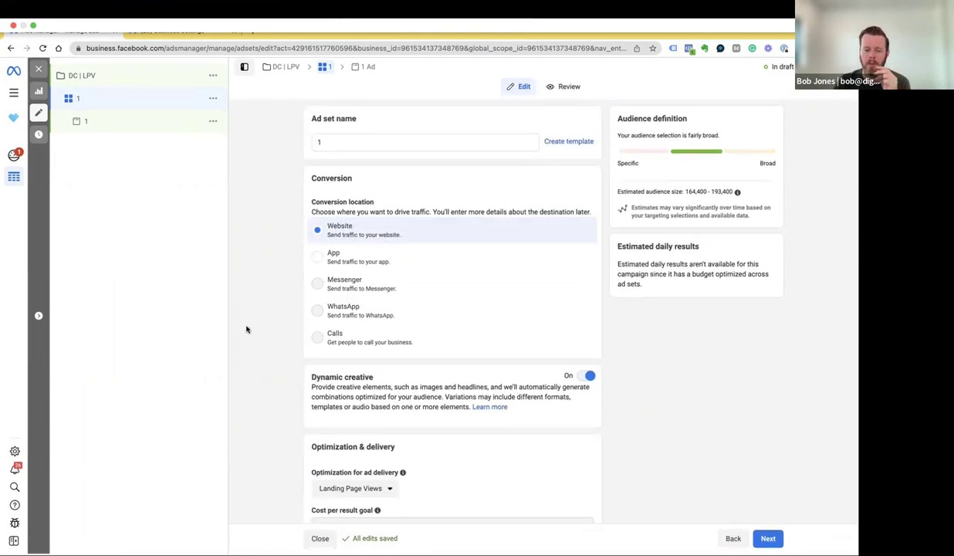
Copy the saved audience's name and rename the ad set "AU | 35, 55 | M-F | Small Business Owners"
{"action": "scroll", "coordinate": [256, 330], "scroll_direction": "down", "scroll_amount": 6}
{"action": "scroll", "coordinate": [267, 347], "scroll_direction": "down", "scroll_amount": 1}
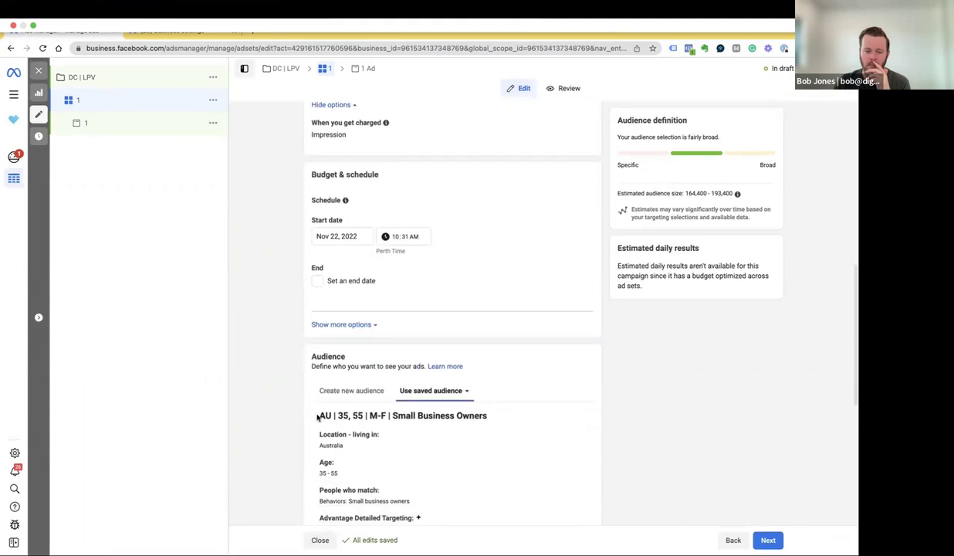
{"action": "left_click_drag", "start_coordinate": [321, 415], "coordinate": [496, 417]}
{"action": "key", "text": "ctrl+c"}
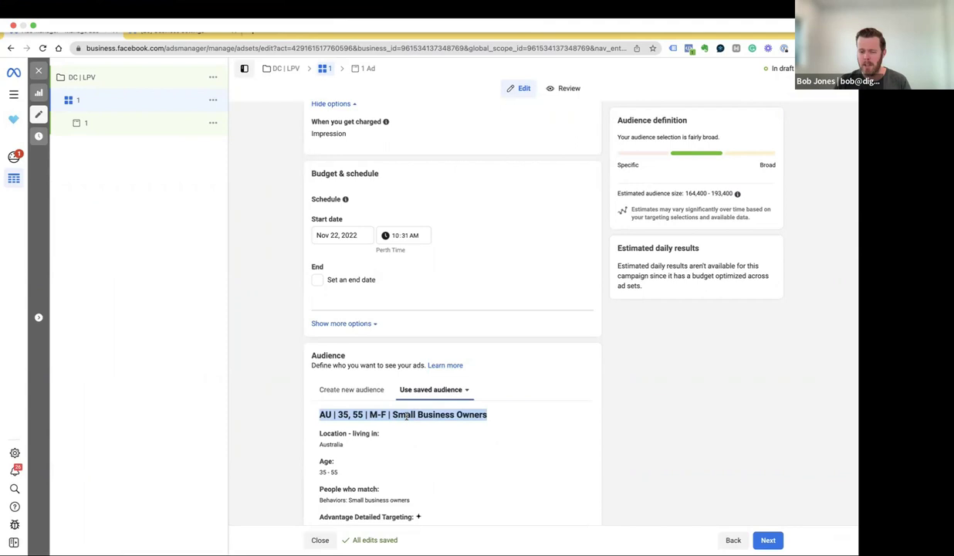
{"action": "scroll", "coordinate": [407, 417], "scroll_direction": "up", "scroll_amount": 10}
{"action": "left_click", "coordinate": [362, 143]}
{"action": "key", "text": "ctrl+a"}
{"action": "key", "text": "ctrl+v"}
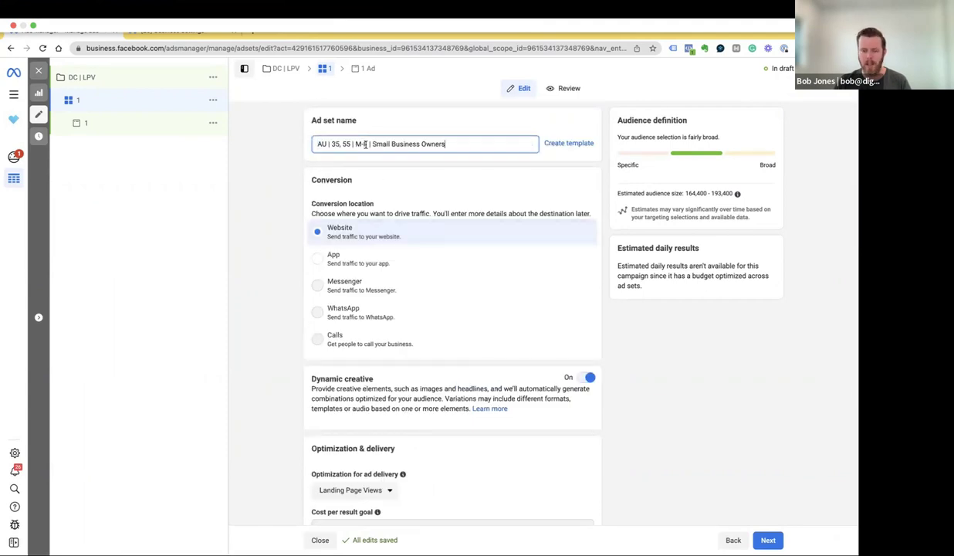
{"action": "left_click", "coordinate": [277, 170]}
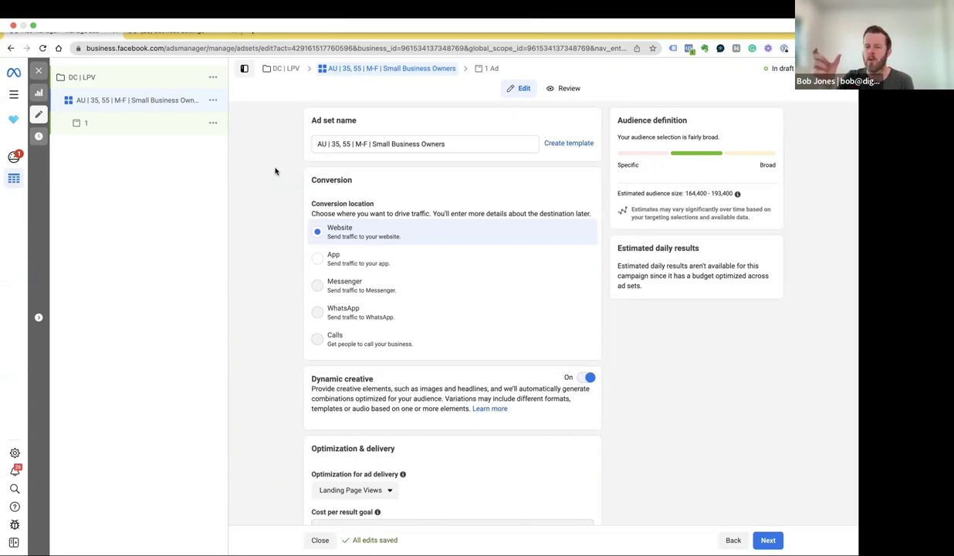
Append "| ADT OFF" to the end of the ad set name, after checking the Advantage Detailed Targeting setting
{"action": "left_click", "coordinate": [478, 146]}
{"action": "type", "text": "|"}
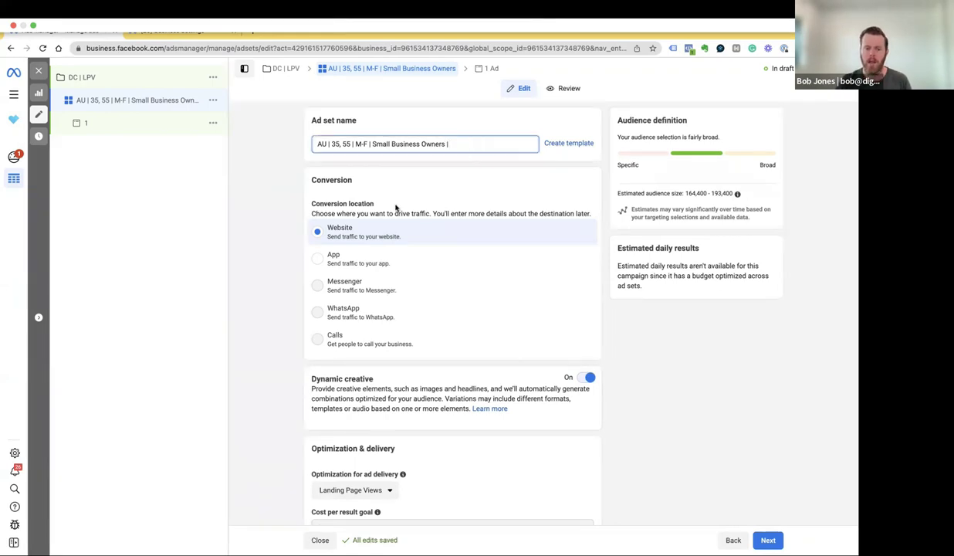
{"action": "scroll", "coordinate": [292, 320], "scroll_direction": "down", "scroll_amount": 8}
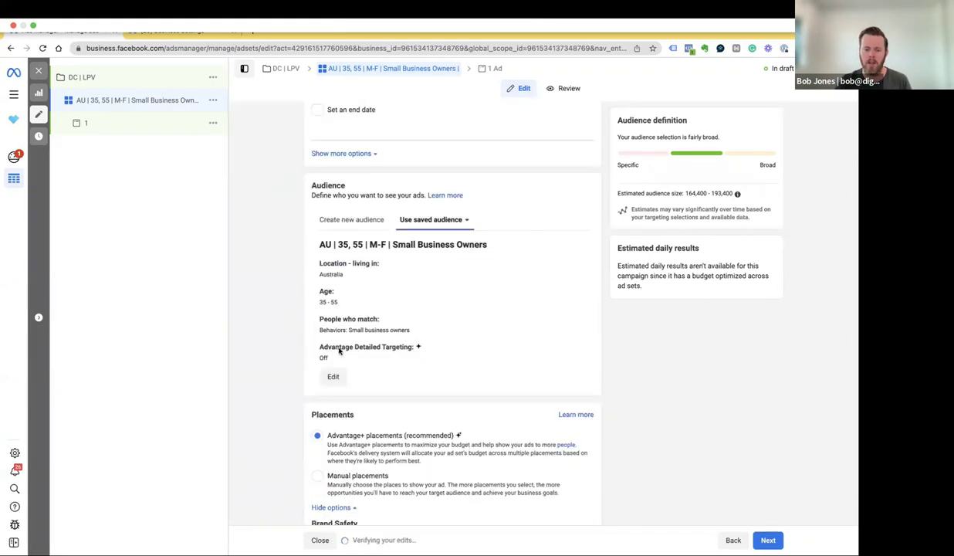
{"action": "scroll", "coordinate": [337, 350], "scroll_direction": "up", "scroll_amount": 8}
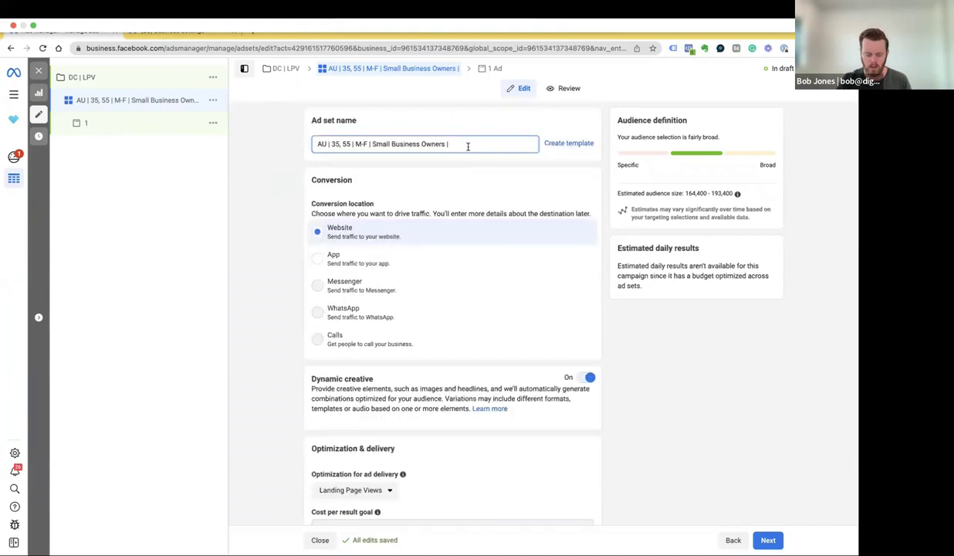
{"action": "type", "text": "ADT OFF"}
{"action": "left_click", "coordinate": [285, 205]}
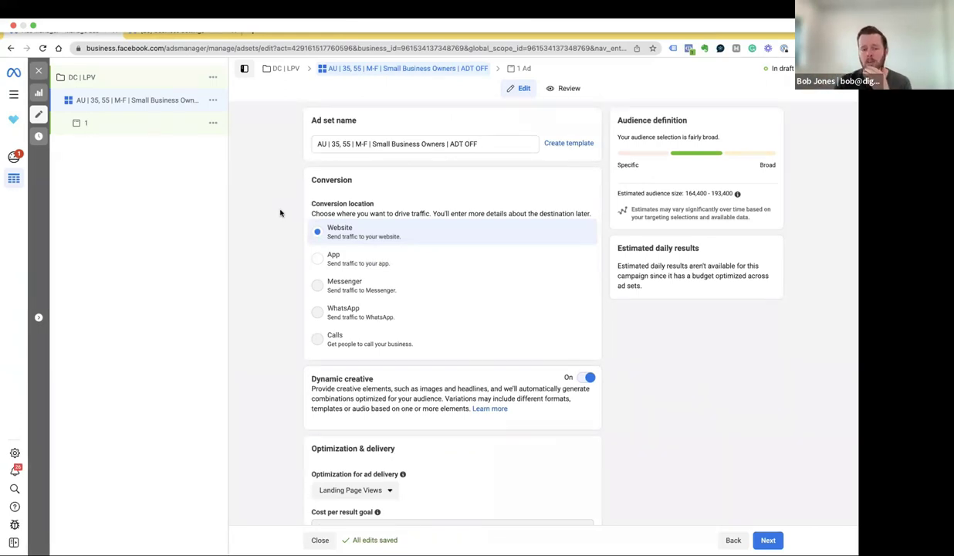
Continue from the ad set to its ad and turn on the ad preview
{"action": "scroll", "coordinate": [280, 213], "scroll_direction": "down", "scroll_amount": 15}
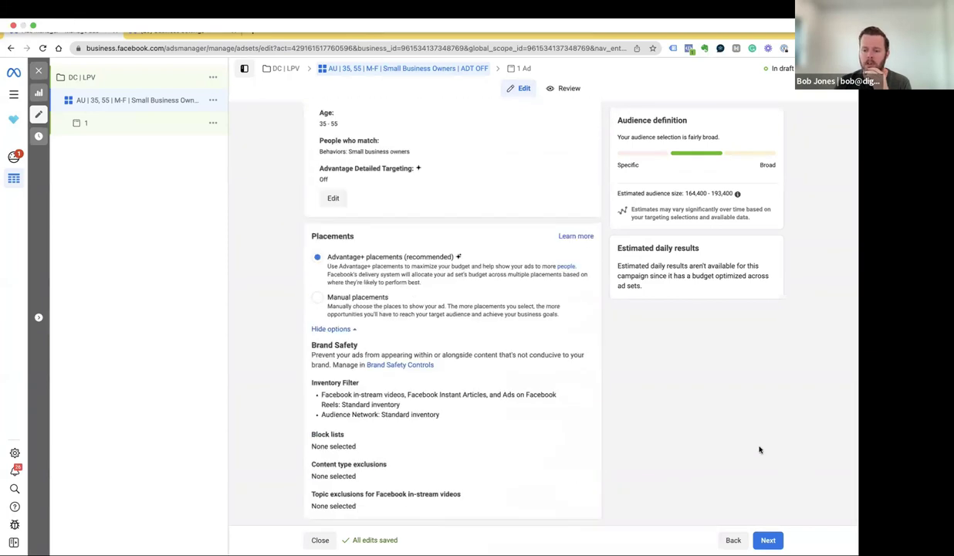
{"action": "left_click", "coordinate": [770, 539]}
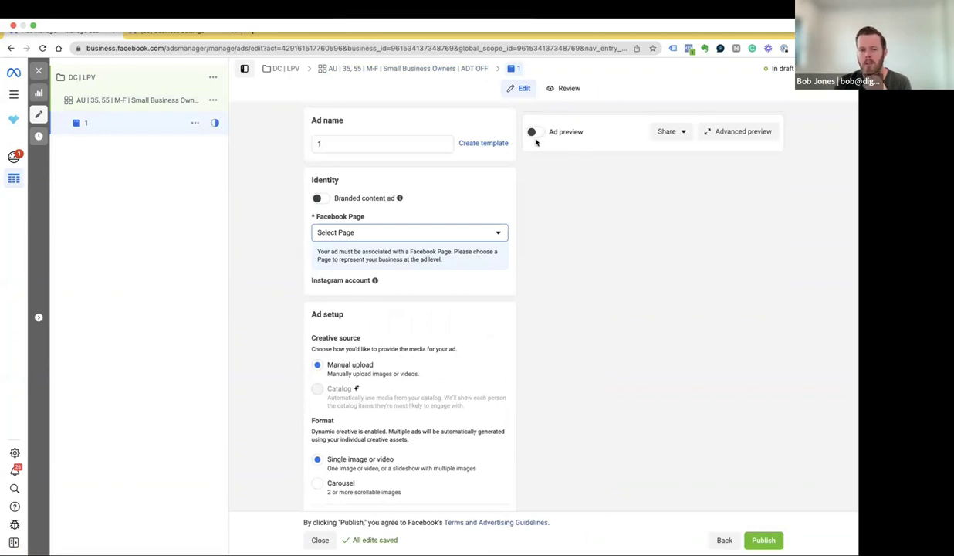
{"action": "left_click", "coordinate": [531, 132]}
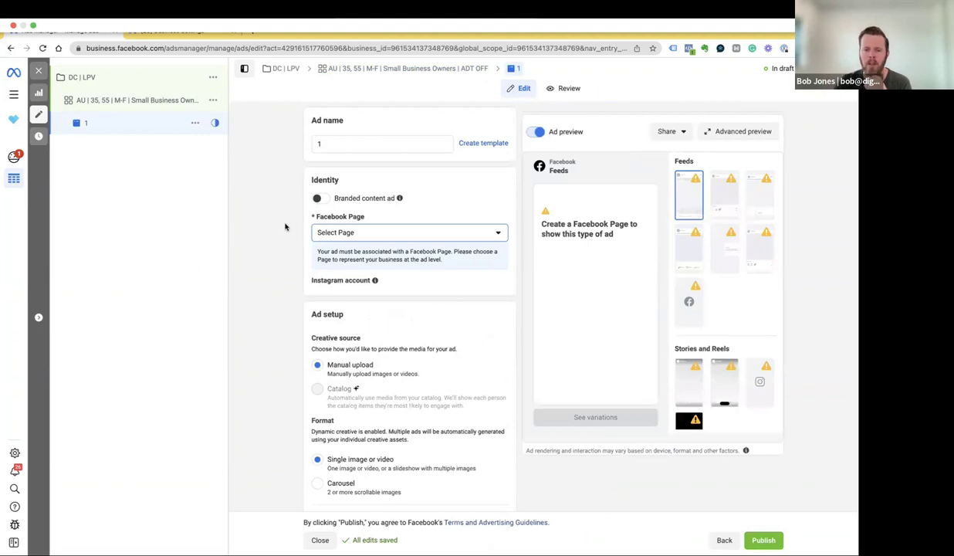
Rename the ad "Dynamic Creative"
{"action": "left_click", "coordinate": [357, 141]}
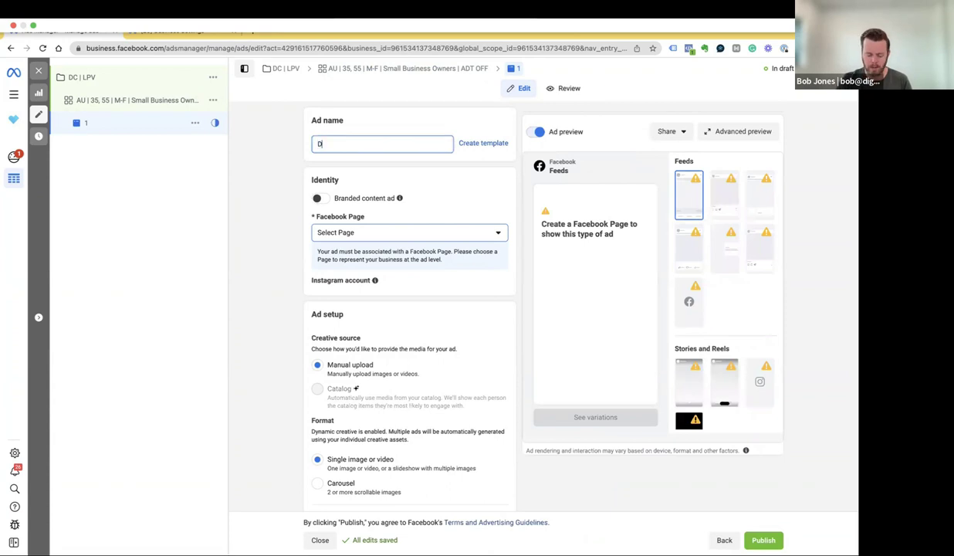
{"action": "type", "text": "Dynamic Creative"}
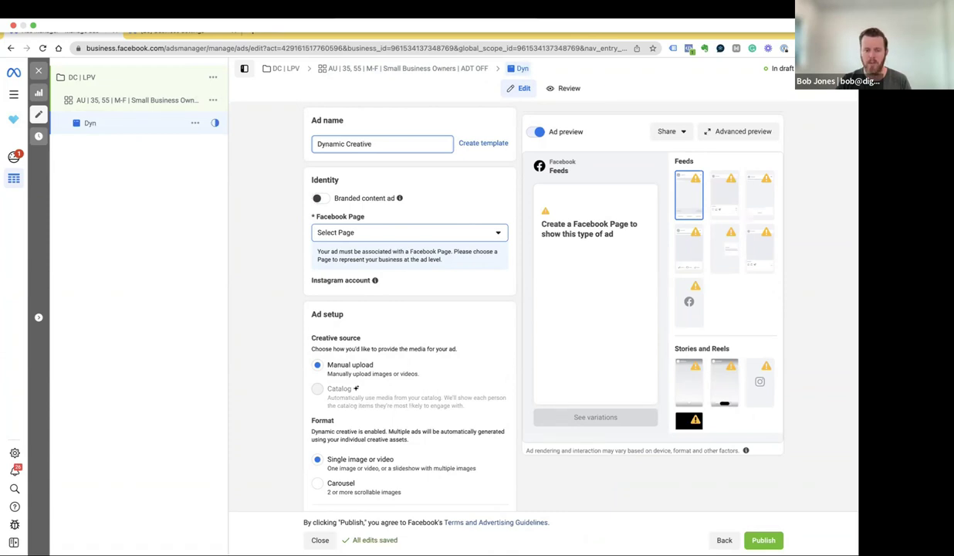
{"action": "left_click", "coordinate": [273, 185]}
Set the ad's Facebook Page to Digital Coach and keep Use selected Page as the Instagram account
{"action": "scroll", "coordinate": [270, 197], "scroll_direction": "down", "scroll_amount": 2}
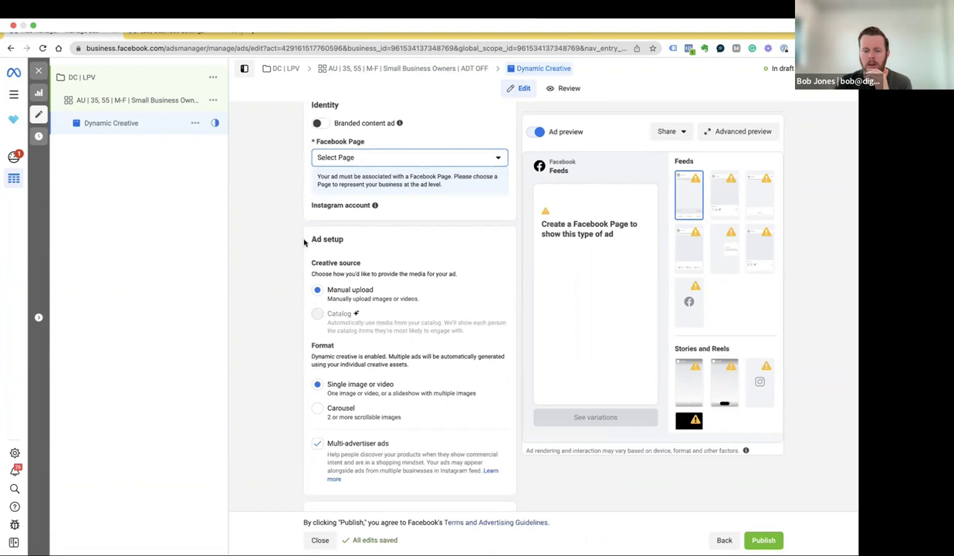
{"action": "left_click", "coordinate": [451, 158]}
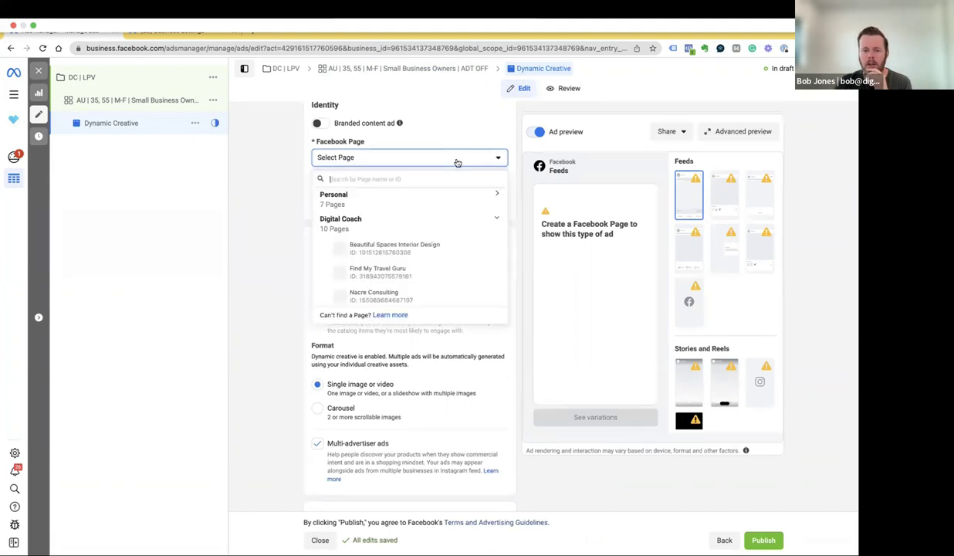
{"action": "scroll", "coordinate": [407, 257], "scroll_direction": "down", "scroll_amount": 4}
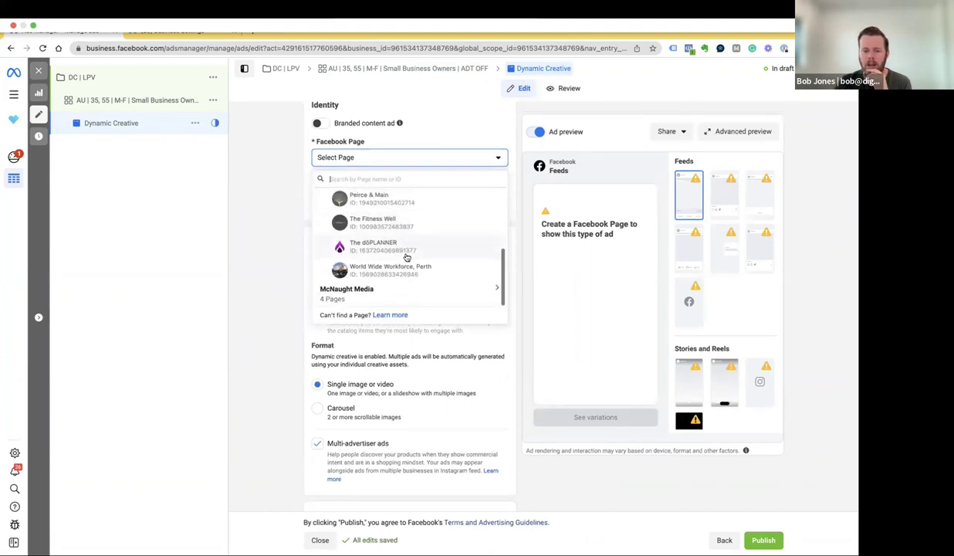
{"action": "scroll", "coordinate": [406, 257], "scroll_direction": "up", "scroll_amount": 5}
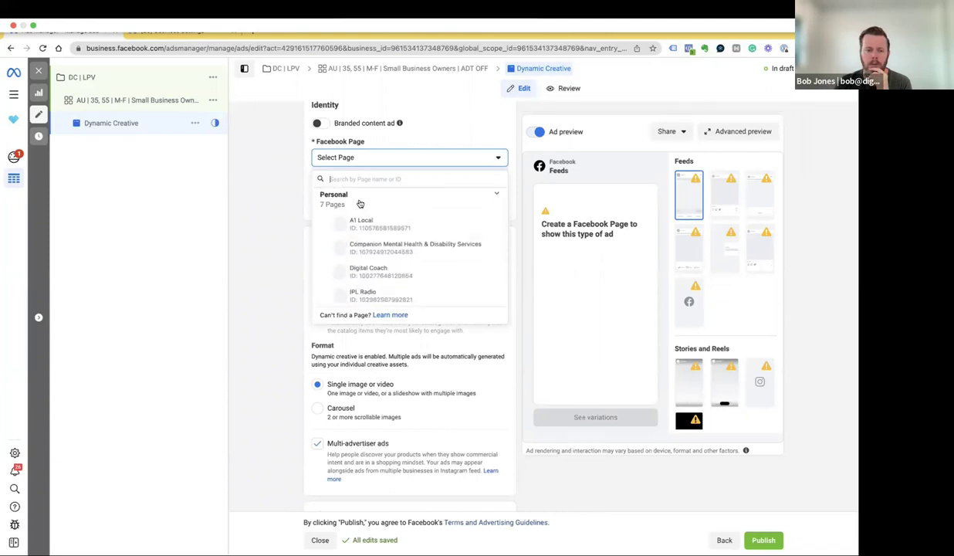
{"action": "scroll", "coordinate": [402, 234], "scroll_direction": "down", "scroll_amount": 2}
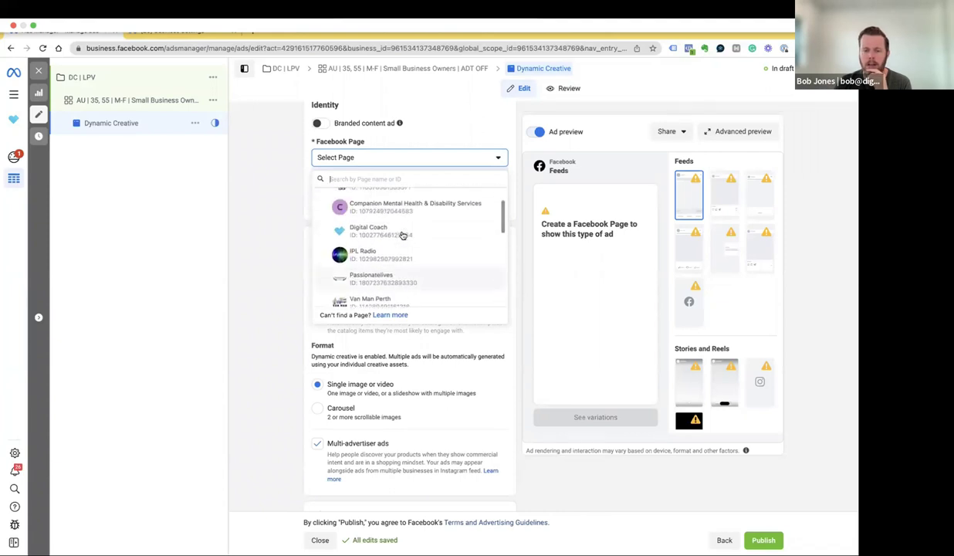
{"action": "left_click", "coordinate": [393, 231]}
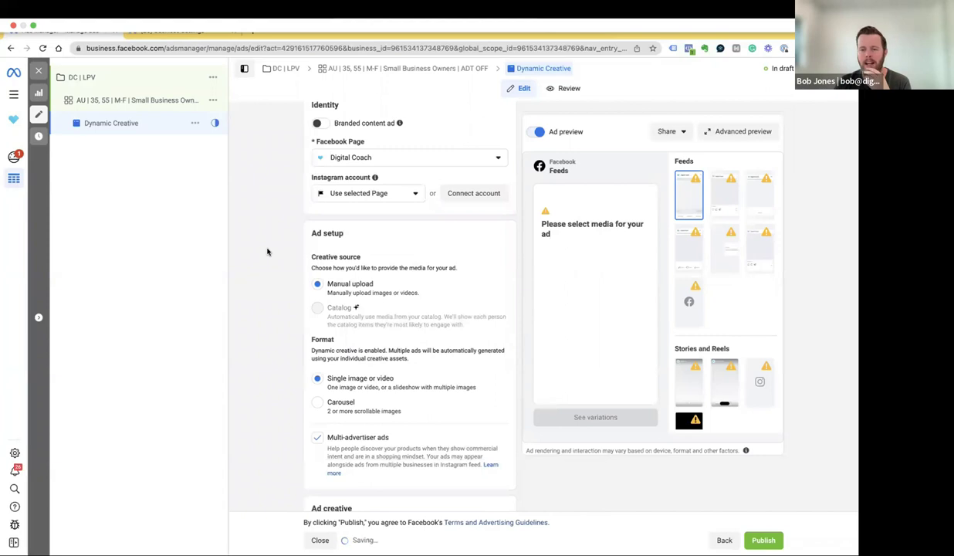
{"action": "left_click", "coordinate": [393, 196]}
{"action": "left_click", "coordinate": [282, 233]}
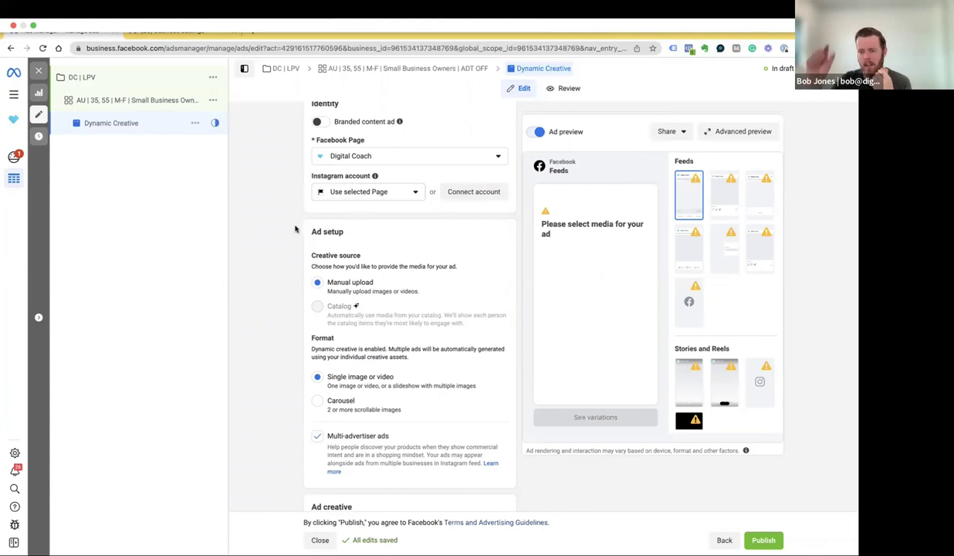
Review the ad setup's creative source and format options, and switch the format to Carousel
{"action": "scroll", "coordinate": [290, 235], "scroll_direction": "down", "scroll_amount": 1}
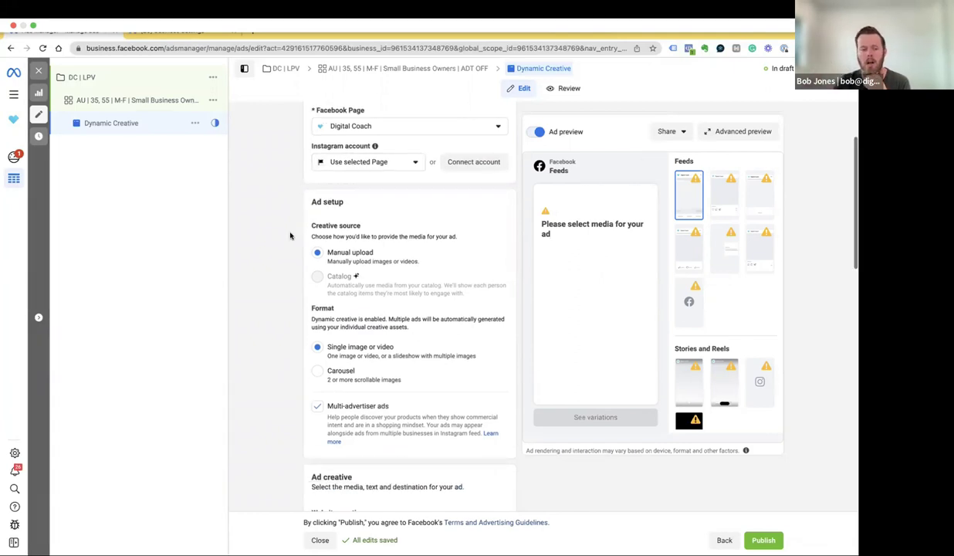
{"action": "scroll", "coordinate": [287, 237], "scroll_direction": "down", "scroll_amount": 3}
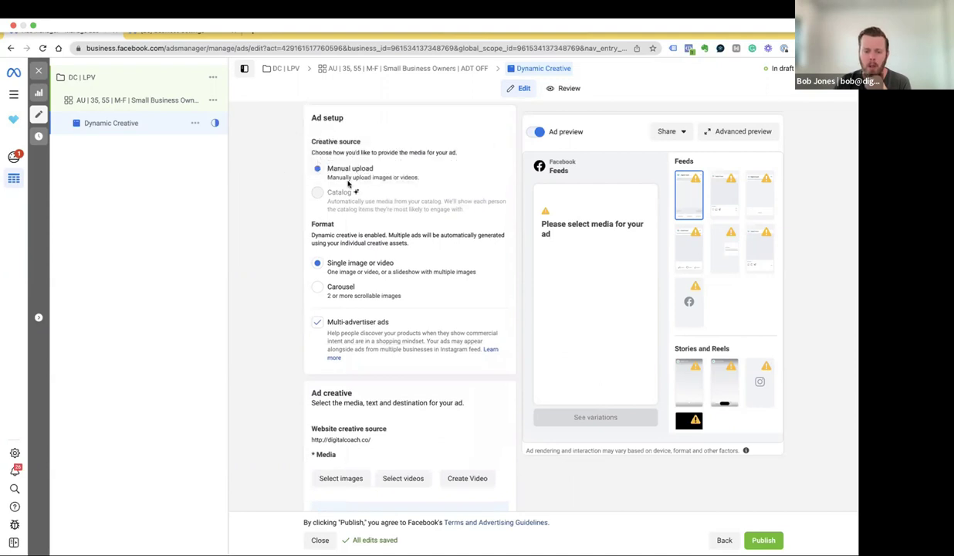
{"action": "mouse_move", "coordinate": [307, 204]}
{"action": "mouse_move", "coordinate": [351, 198]}
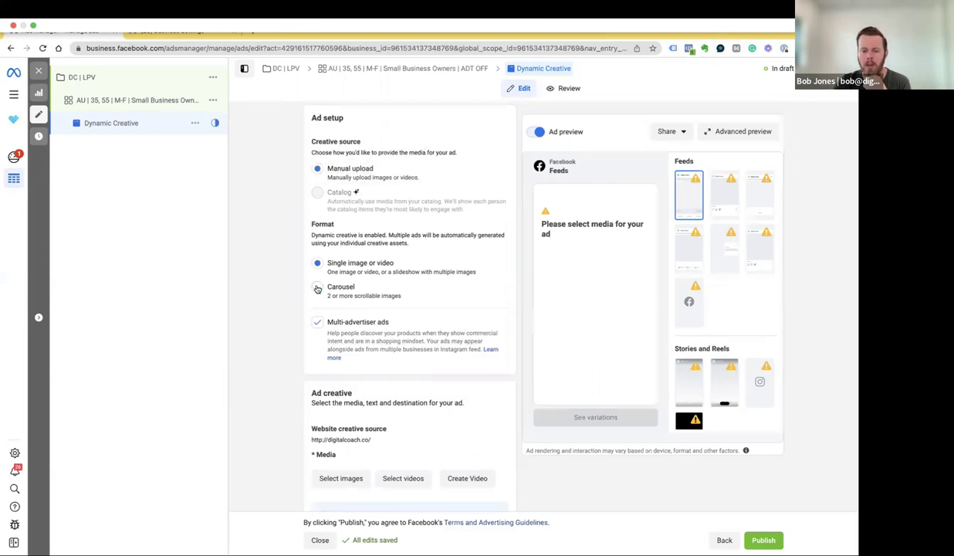
{"action": "scroll", "coordinate": [284, 267], "scroll_direction": "down", "scroll_amount": 1}
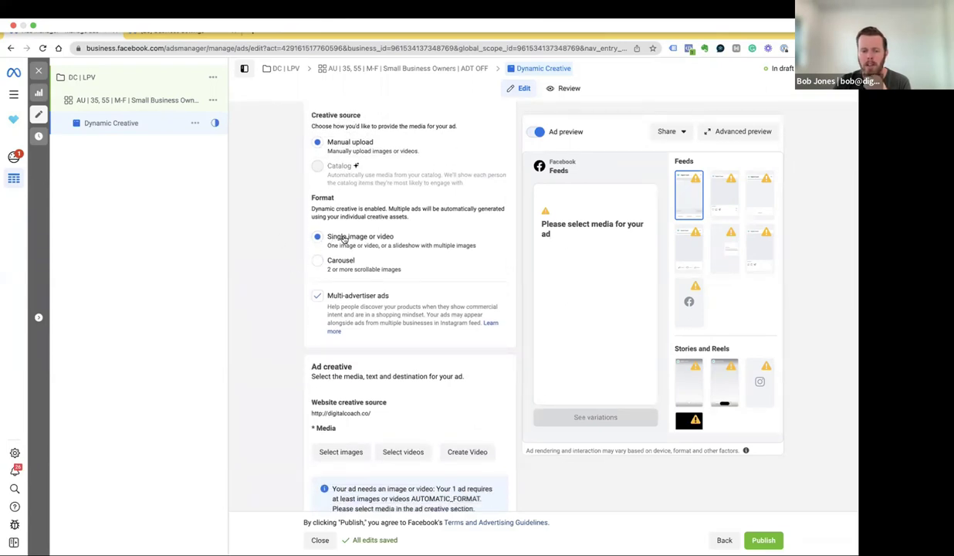
{"action": "left_click", "coordinate": [315, 259]}
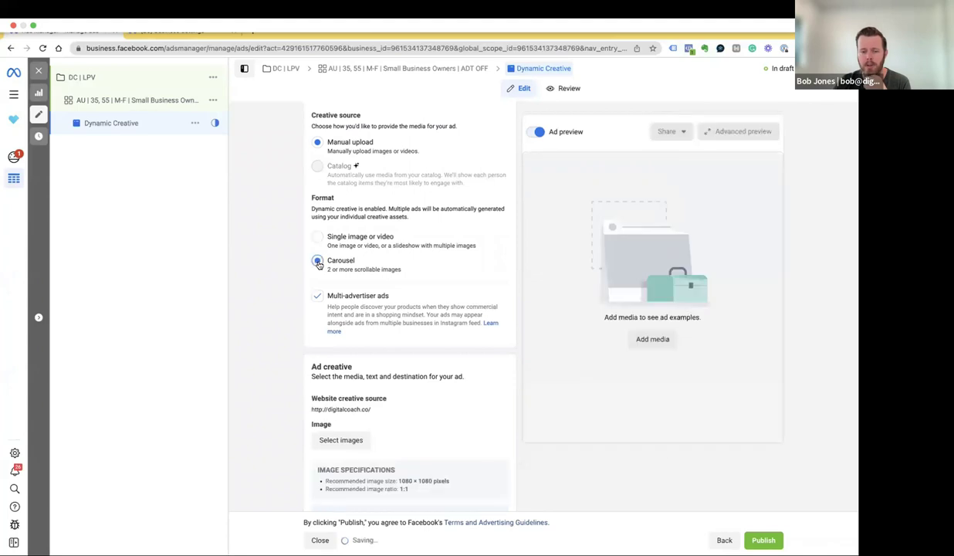
Add three account images to the carousel: the two pexels photos and the untitled 1080 × 1080 photo of a couple
{"action": "scroll", "coordinate": [288, 265], "scroll_direction": "down", "scroll_amount": 3}
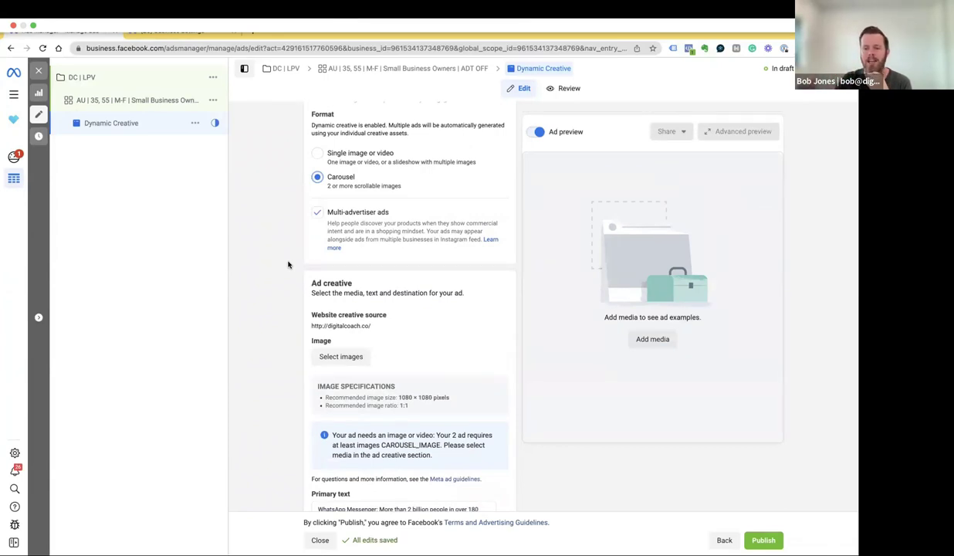
{"action": "scroll", "coordinate": [286, 265], "scroll_direction": "down", "scroll_amount": 1}
{"action": "scroll", "coordinate": [285, 265], "scroll_direction": "up", "scroll_amount": 1}
{"action": "scroll", "coordinate": [286, 264], "scroll_direction": "down", "scroll_amount": 2}
{"action": "scroll", "coordinate": [301, 264], "scroll_direction": "down", "scroll_amount": 3}
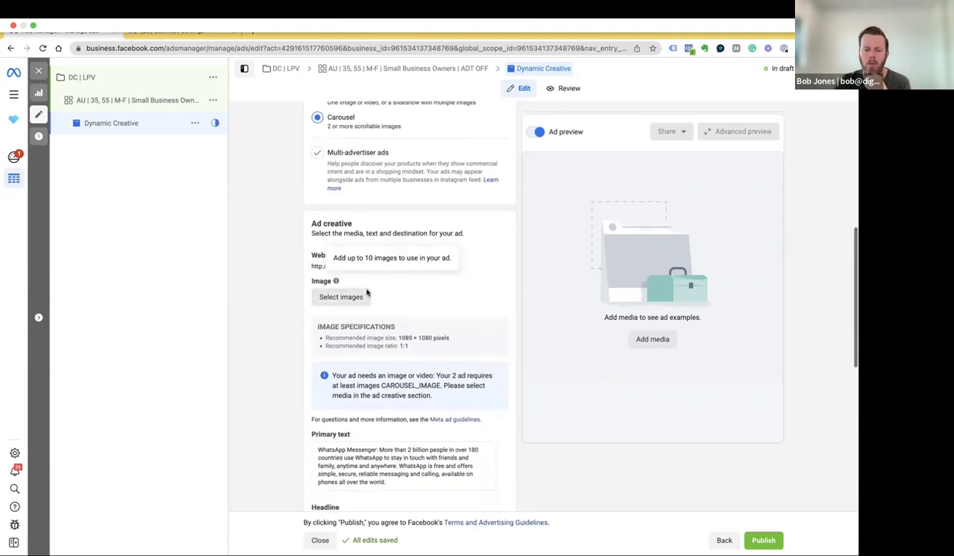
{"action": "mouse_move", "coordinate": [319, 255]}
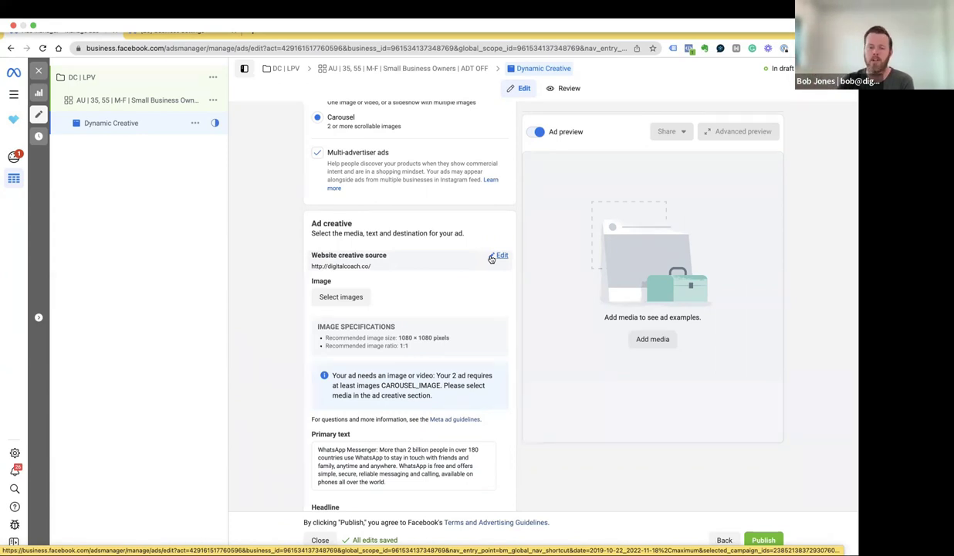
{"action": "left_click", "coordinate": [337, 298]}
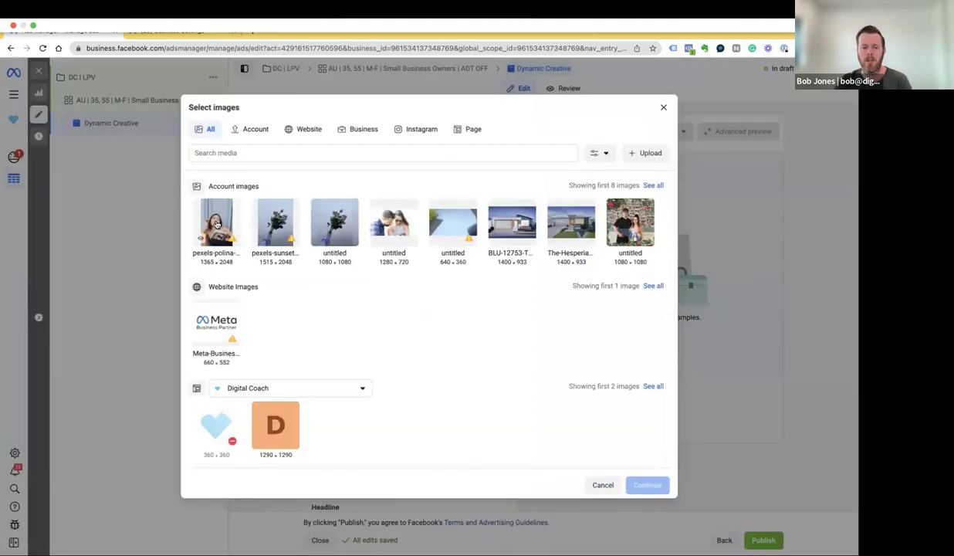
{"action": "left_click", "coordinate": [217, 224]}
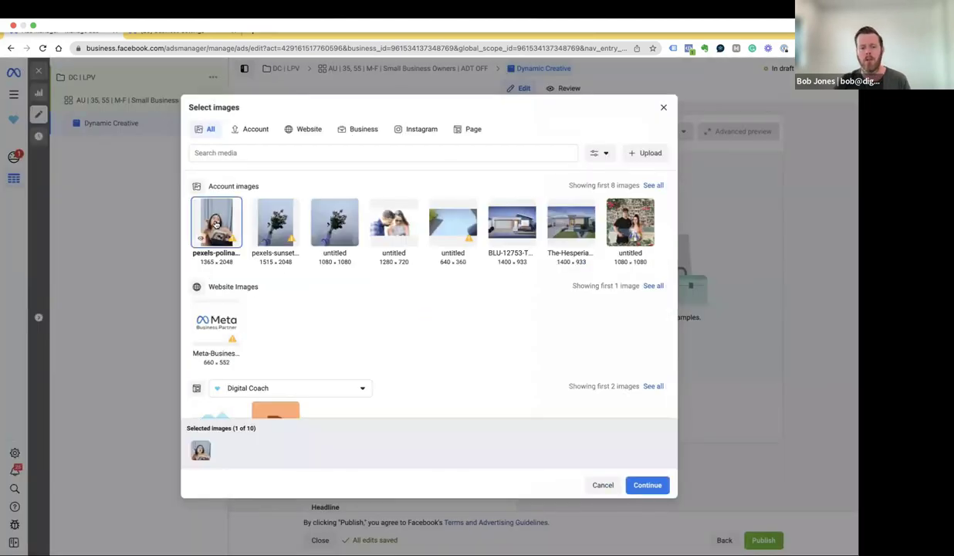
{"action": "left_click", "coordinate": [279, 223]}
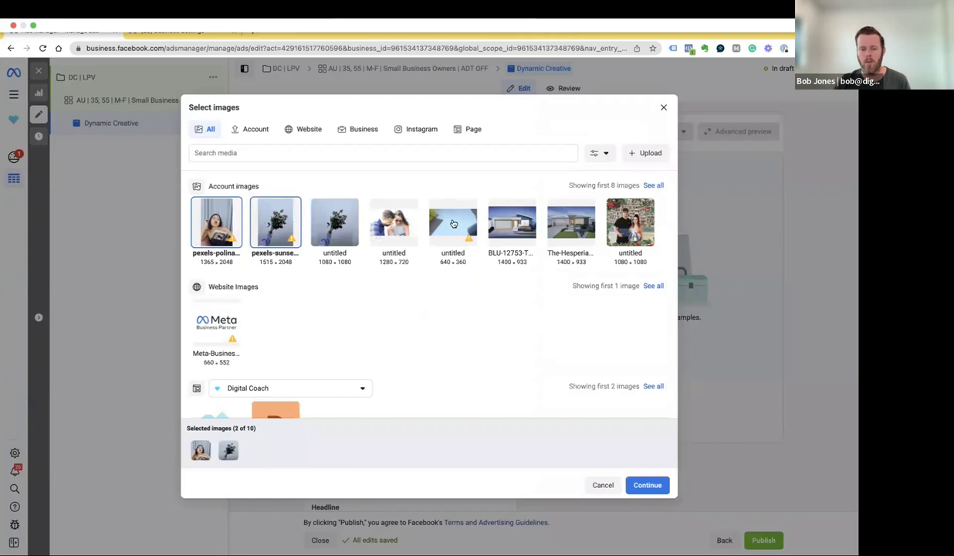
{"action": "left_click", "coordinate": [622, 225]}
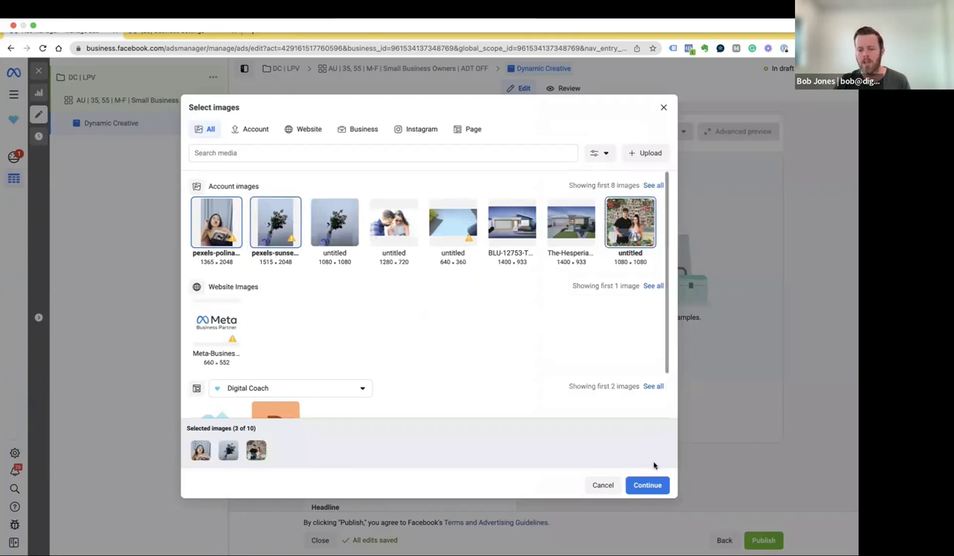
{"action": "left_click", "coordinate": [647, 485]}
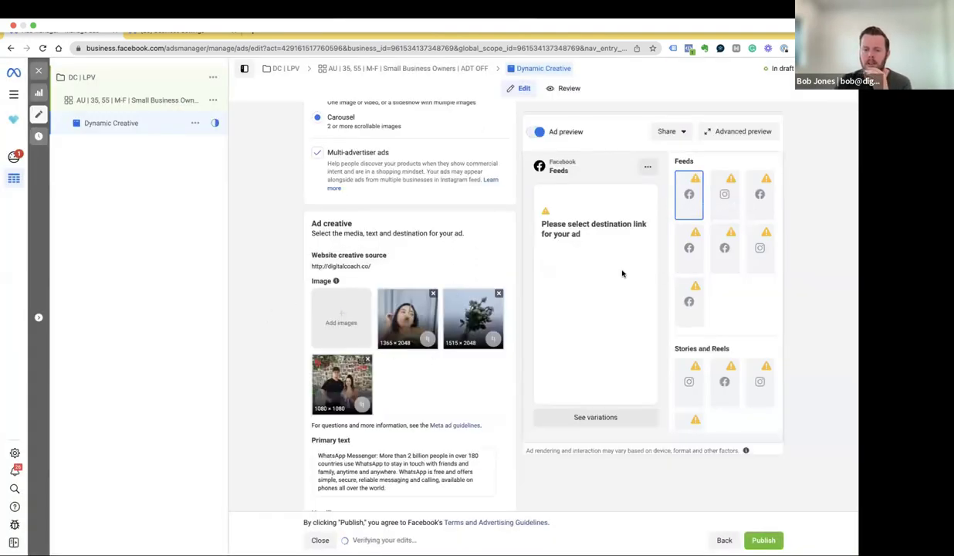
{"action": "scroll", "coordinate": [609, 276], "scroll_direction": "down", "scroll_amount": 1}
{"action": "scroll", "coordinate": [263, 313], "scroll_direction": "up", "scroll_amount": 4}
{"action": "scroll", "coordinate": [262, 313], "scroll_direction": "down", "scroll_amount": 2}
{"action": "scroll", "coordinate": [263, 313], "scroll_direction": "down", "scroll_amount": 5}
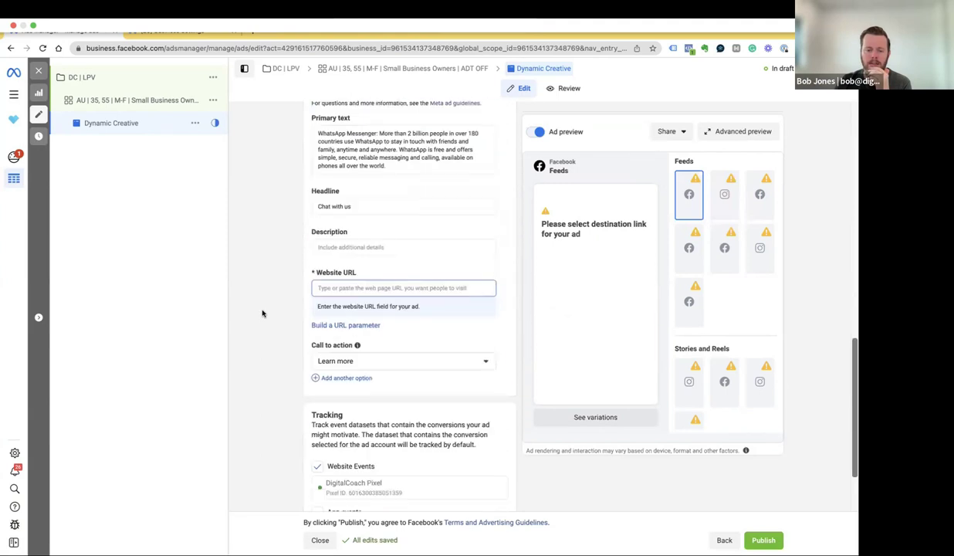
{"action": "left_click", "coordinate": [366, 285]}
{"action": "type", "text": "https://d"}
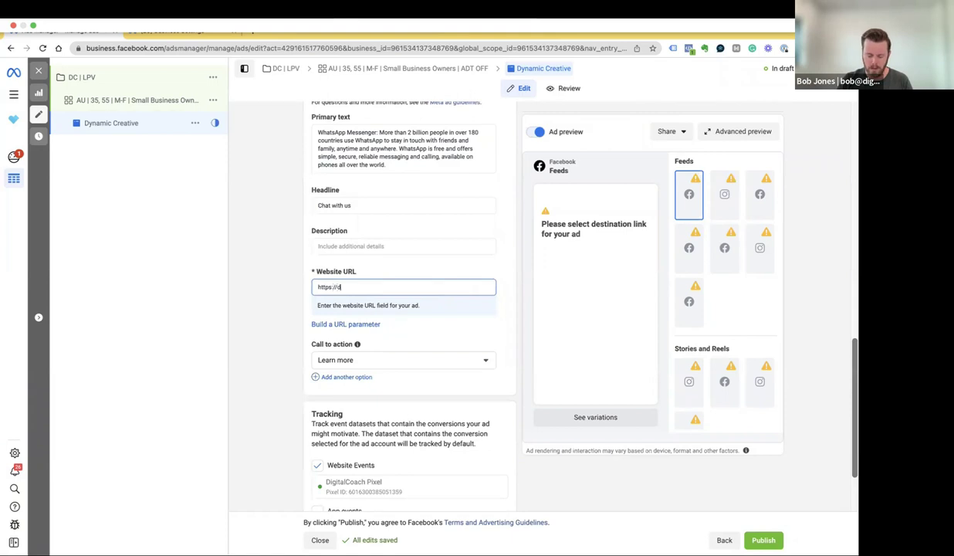
{"action": "type", "text": "igitalcoach.co"}
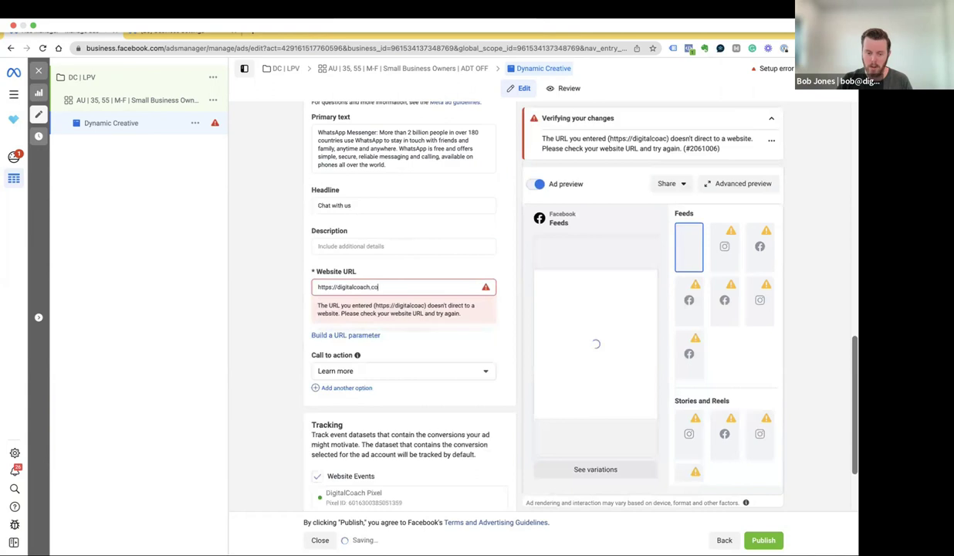
{"action": "left_click", "coordinate": [278, 301]}
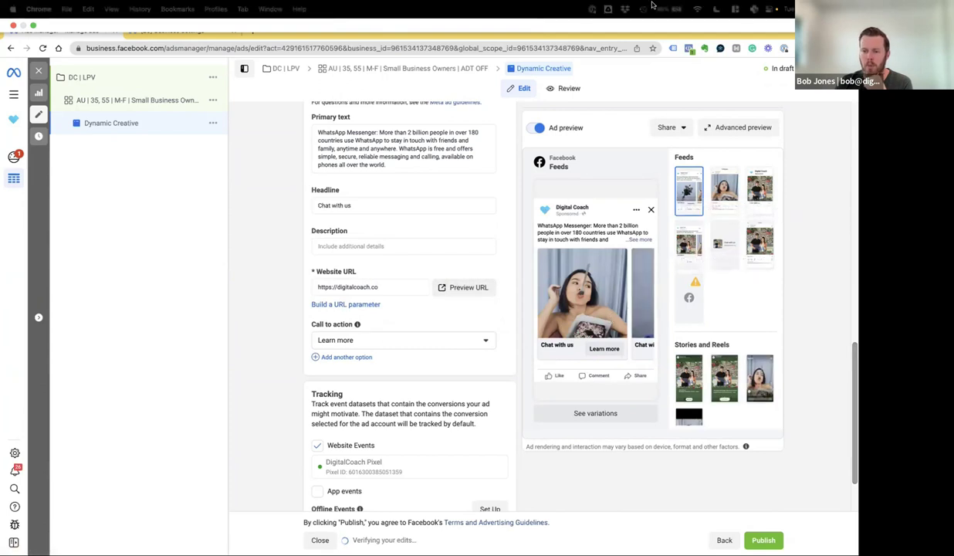
Advance the carousel in the Facebook Feeds ad preview to its second card
{"action": "scroll", "coordinate": [594, 354], "scroll_direction": "up", "scroll_amount": 1}
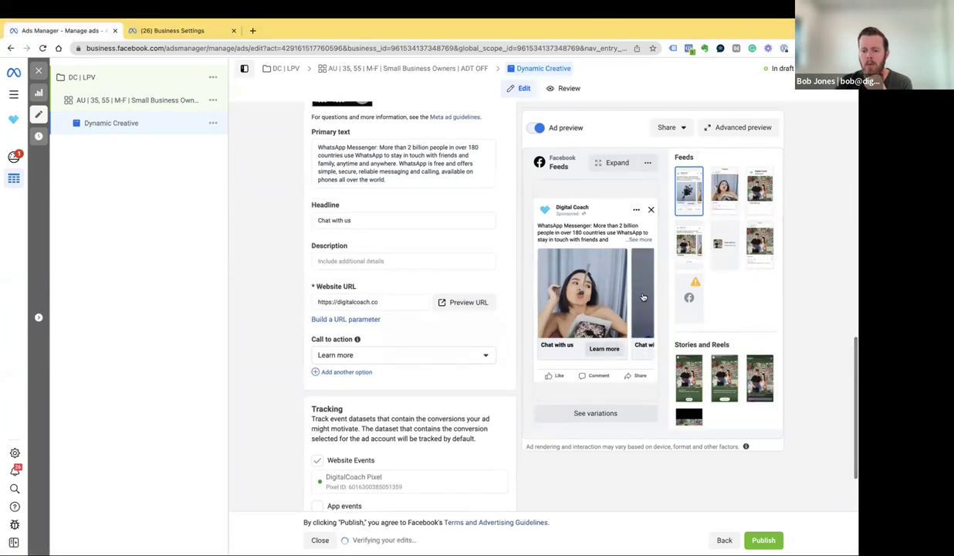
{"action": "left_click", "coordinate": [640, 301]}
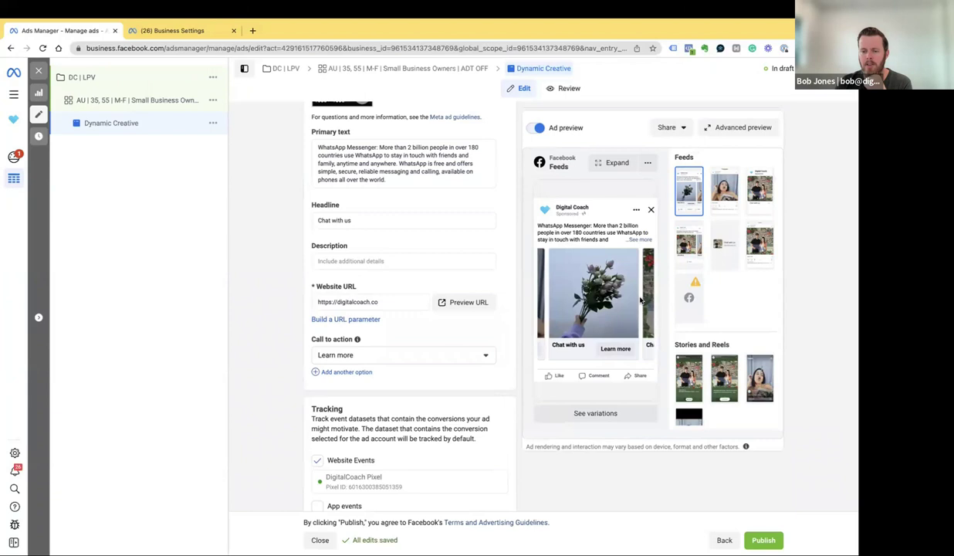
Browse back and forth through all three carousel cards in the Facebook Feeds ad preview, ending on the first card
{"action": "left_click", "coordinate": [643, 300]}
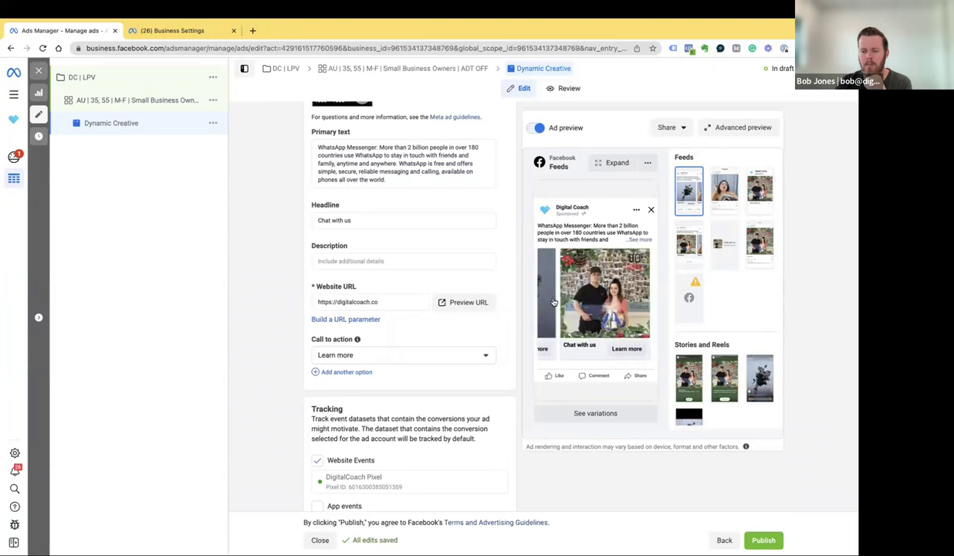
{"action": "left_click", "coordinate": [552, 301]}
{"action": "left_click", "coordinate": [544, 301]}
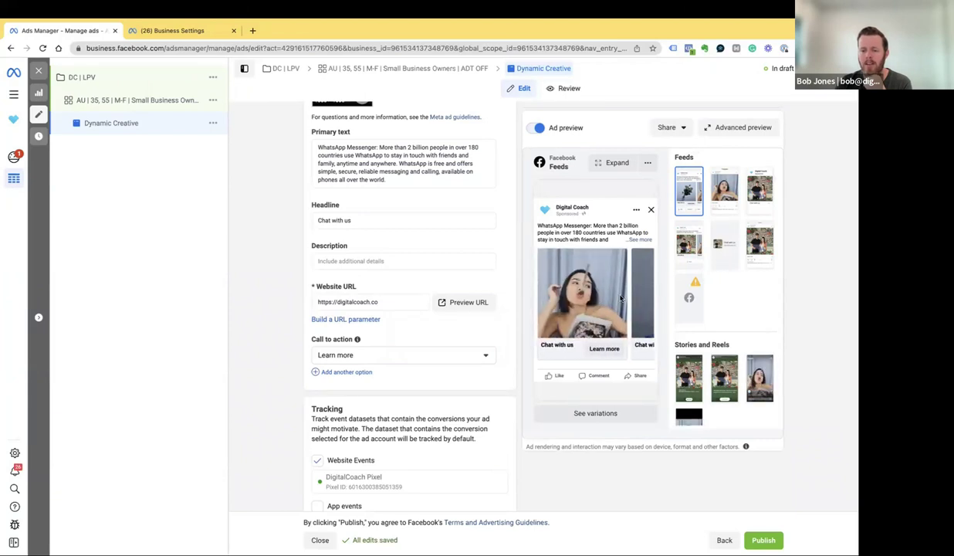
{"action": "left_click", "coordinate": [635, 303]}
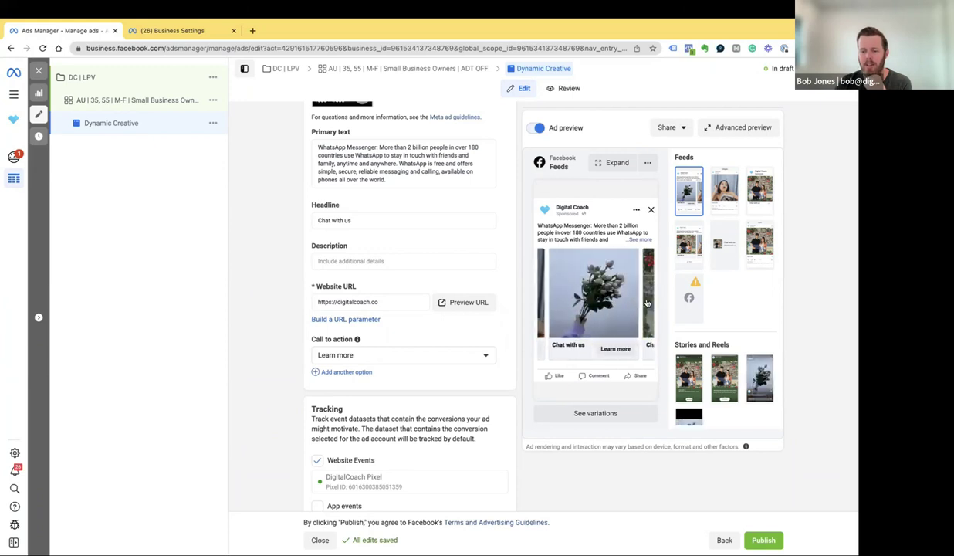
{"action": "left_click", "coordinate": [647, 303]}
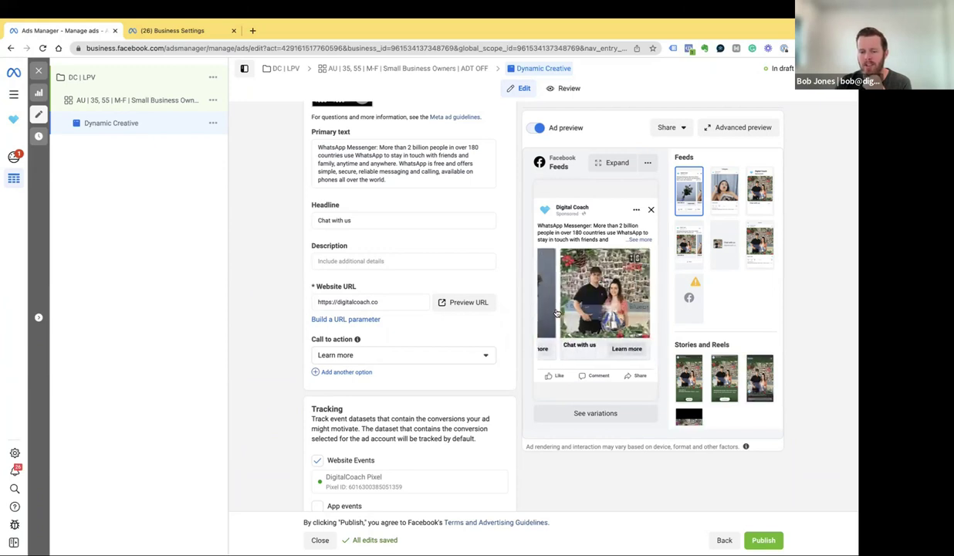
{"action": "left_click", "coordinate": [555, 311]}
{"action": "left_click", "coordinate": [547, 311]}
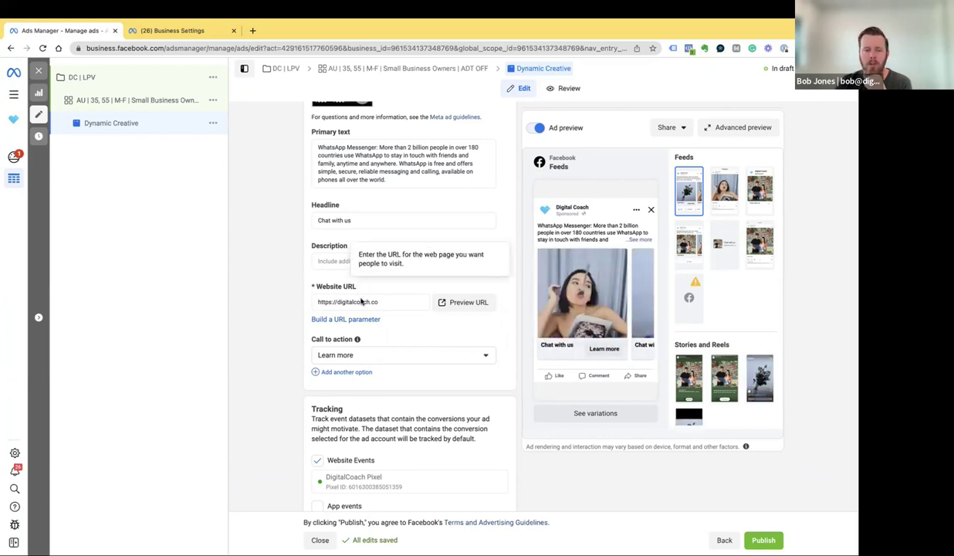
Preview the vertical 9:16, square 1:1 and horizontal 1.91:1 crops of the woman's photo, and exit without saving a crop
{"action": "scroll", "coordinate": [275, 289], "scroll_direction": "up", "scroll_amount": 4}
{"action": "scroll", "coordinate": [277, 289], "scroll_direction": "up", "scroll_amount": 3}
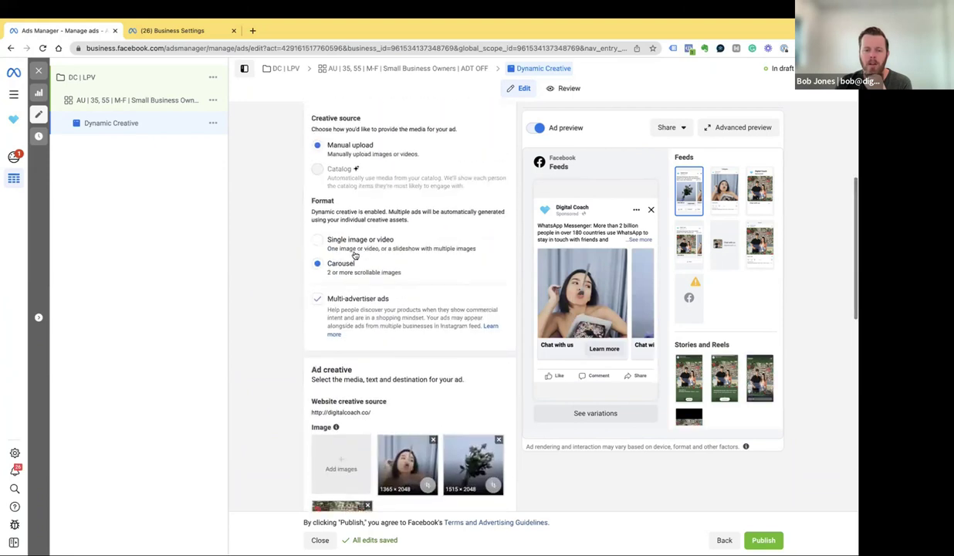
{"action": "scroll", "coordinate": [267, 292], "scroll_direction": "down", "scroll_amount": 5}
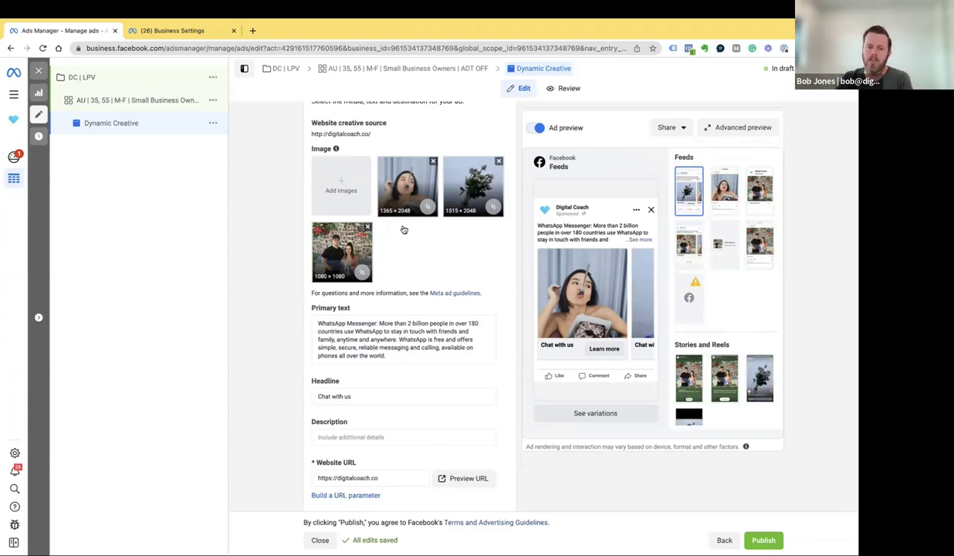
{"action": "left_click", "coordinate": [429, 208]}
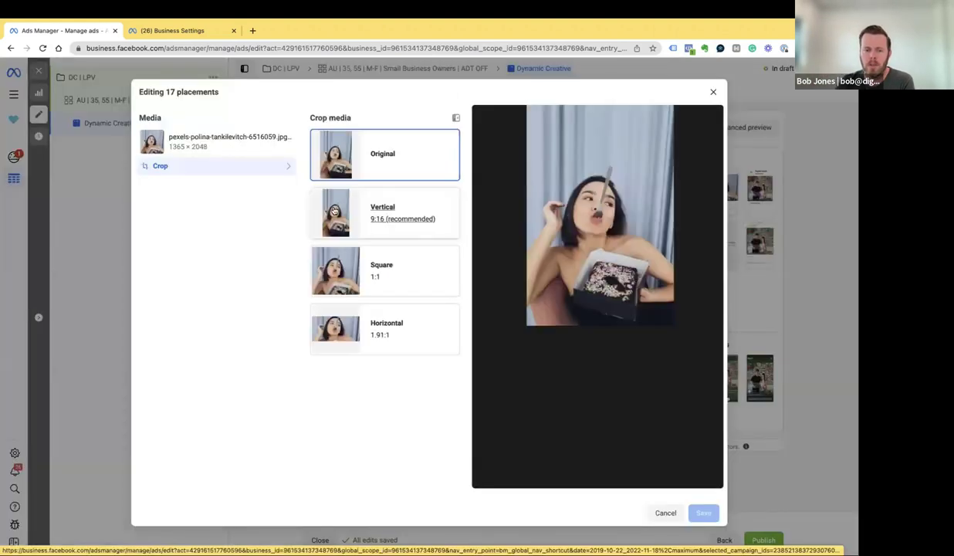
{"action": "left_click", "coordinate": [243, 166]}
{"action": "left_click", "coordinate": [216, 168]}
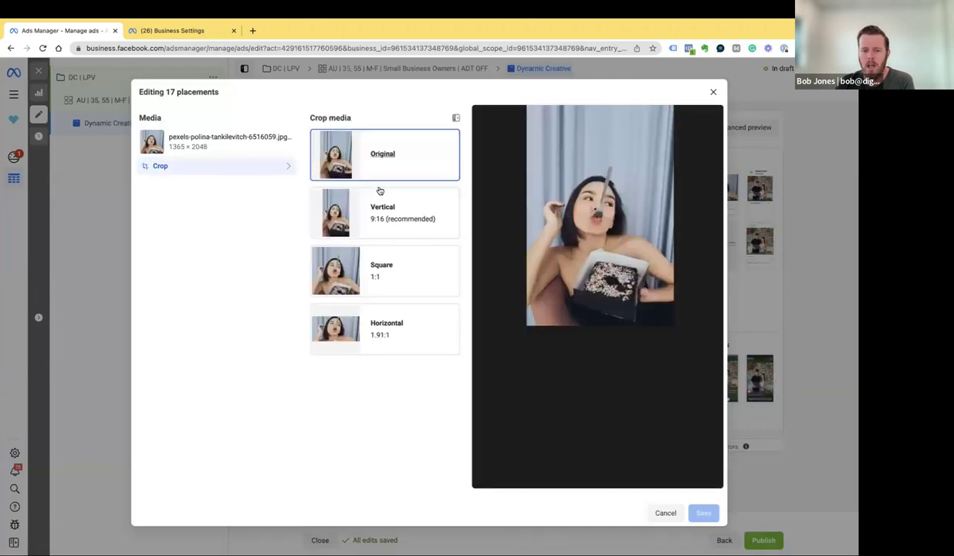
{"action": "left_click", "coordinate": [387, 203]}
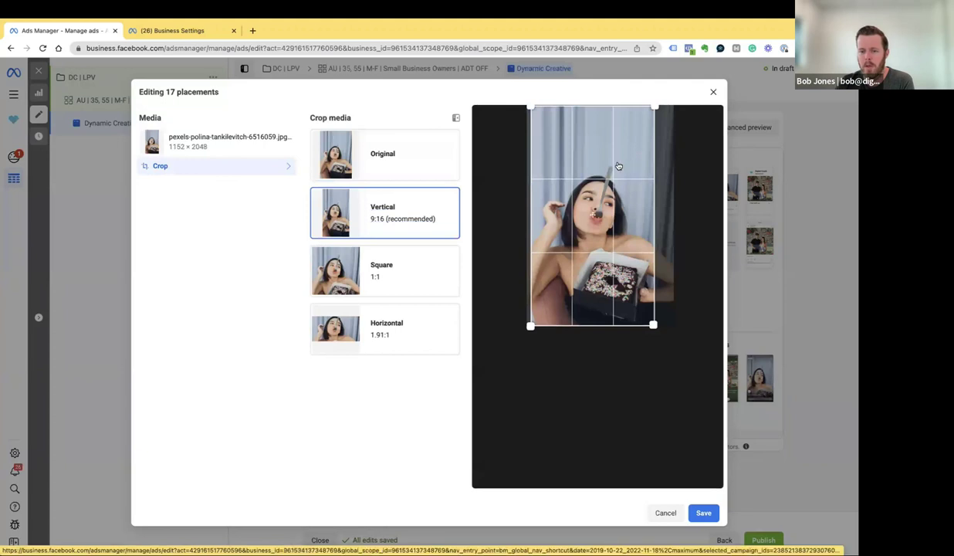
{"action": "left_click", "coordinate": [402, 262]}
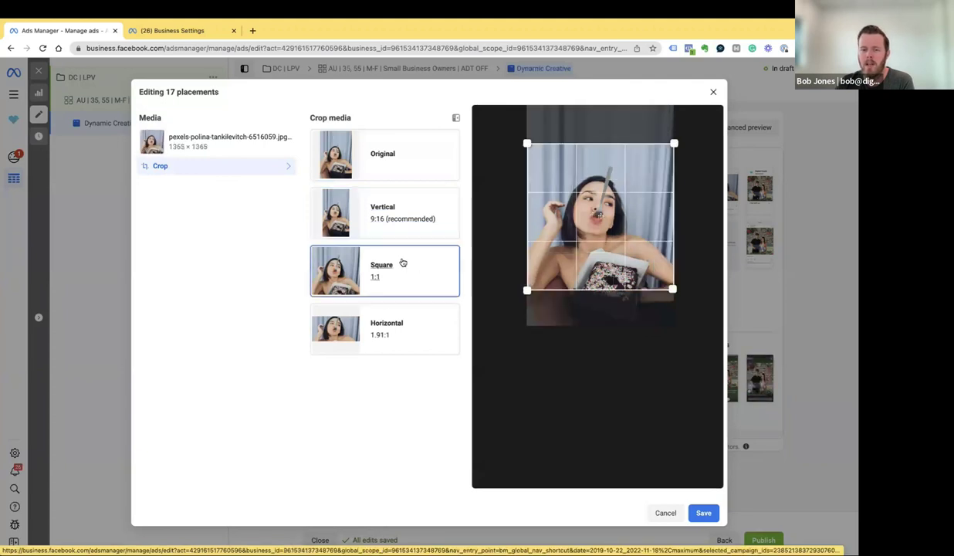
{"action": "left_click", "coordinate": [432, 318]}
{"action": "mouse_move", "coordinate": [630, 204]}
{"action": "left_mouse_down"}
{"action": "mouse_move", "coordinate": [637, 221]}
{"action": "mouse_move", "coordinate": [638, 194]}
{"action": "left_mouse_up"}
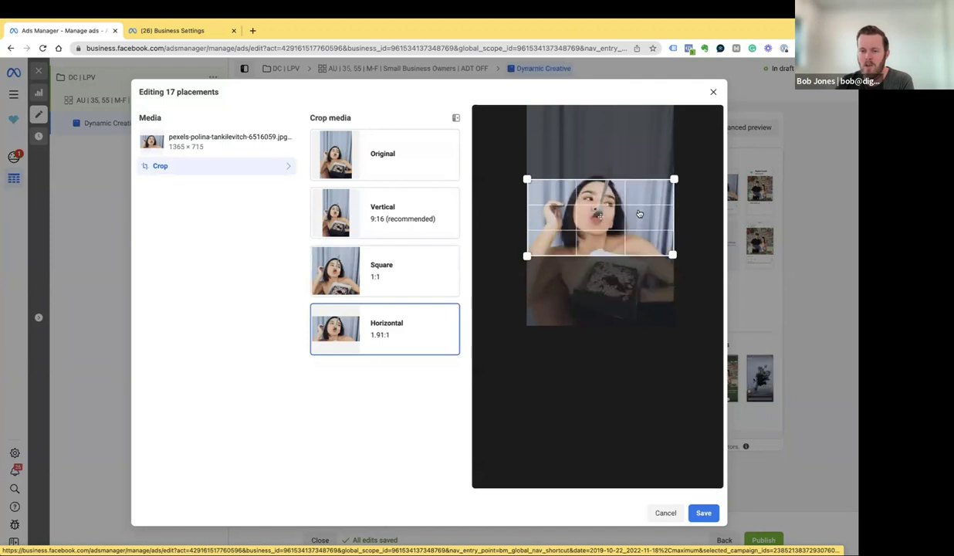
{"action": "left_click", "coordinate": [398, 155]}
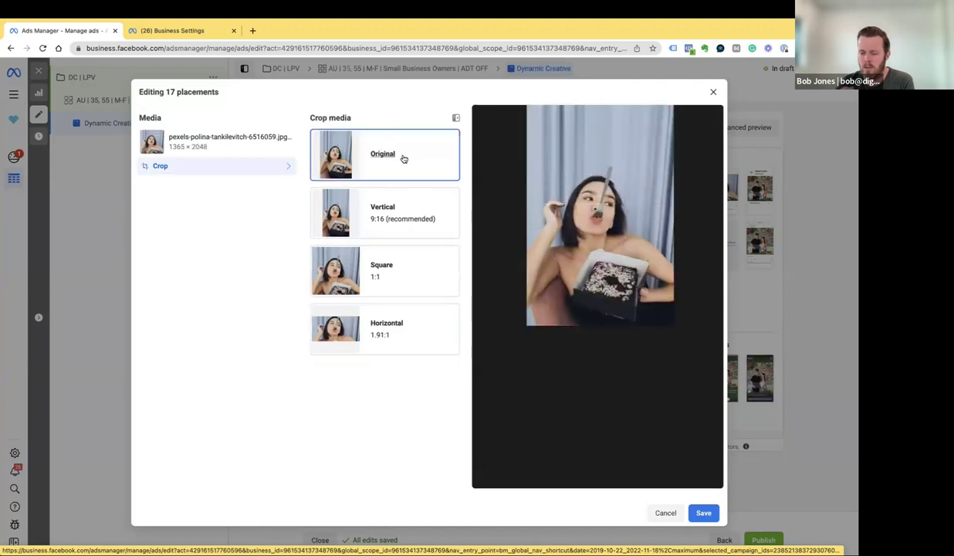
{"action": "left_click", "coordinate": [666, 513]}
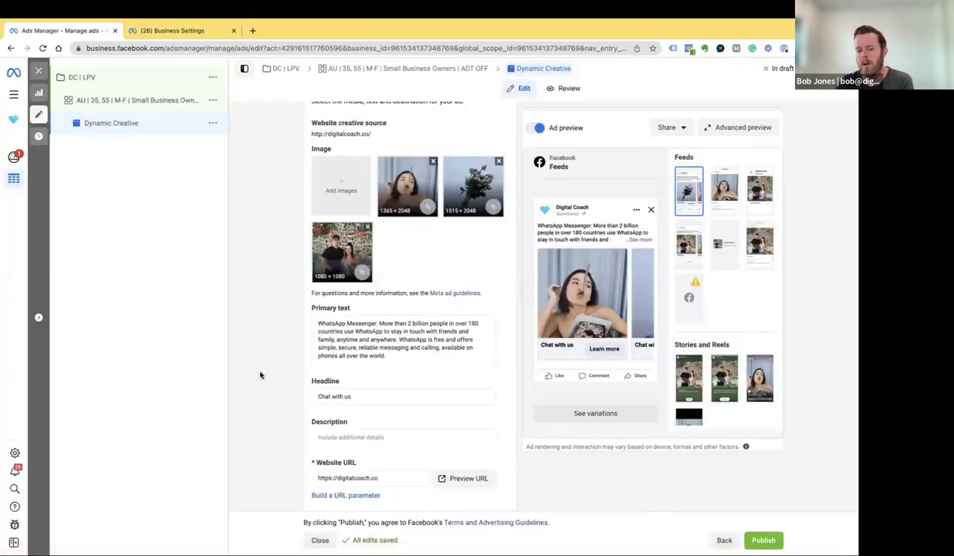
Replace the ad's WhatsApp primary text with "Text 1"
{"action": "scroll", "coordinate": [260, 375], "scroll_direction": "down", "scroll_amount": 1}
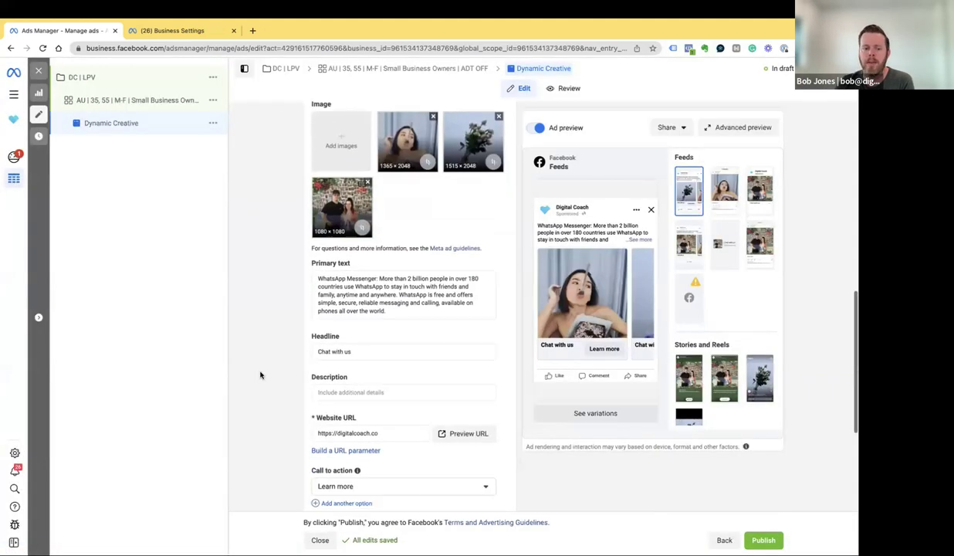
{"action": "left_click", "coordinate": [399, 282]}
{"action": "key", "text": "ctrl+a"}
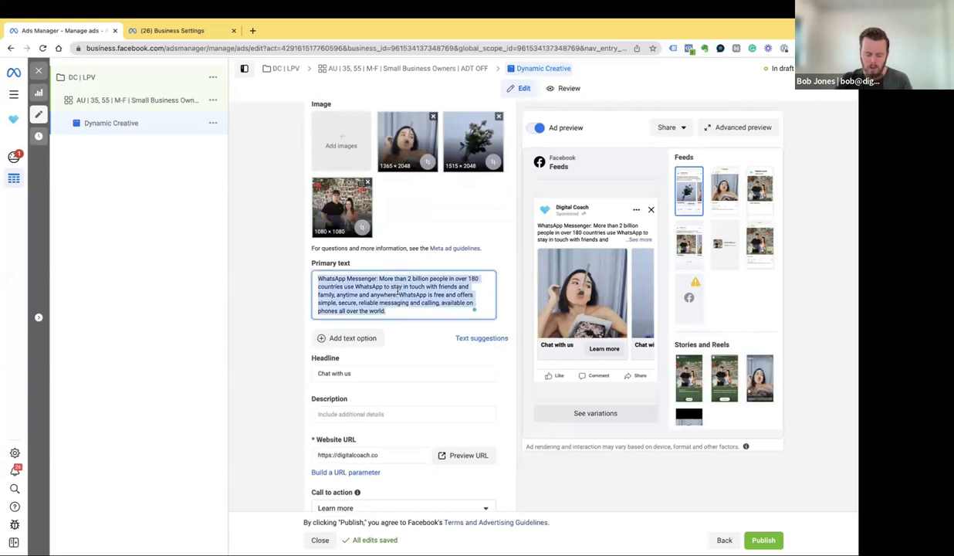
{"action": "type", "text": "Text"}
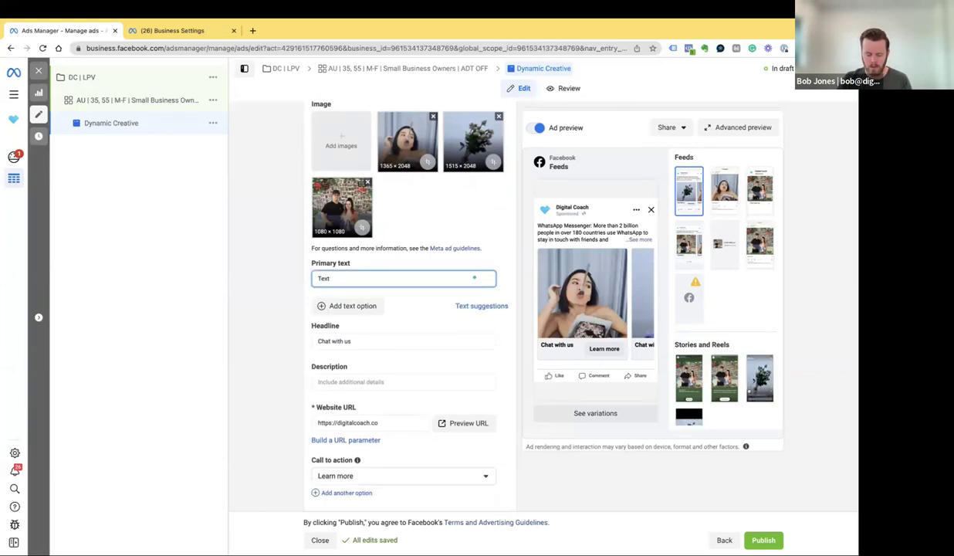
{"action": "type", "text": " 1"}
{"action": "left_click", "coordinate": [544, 274]}
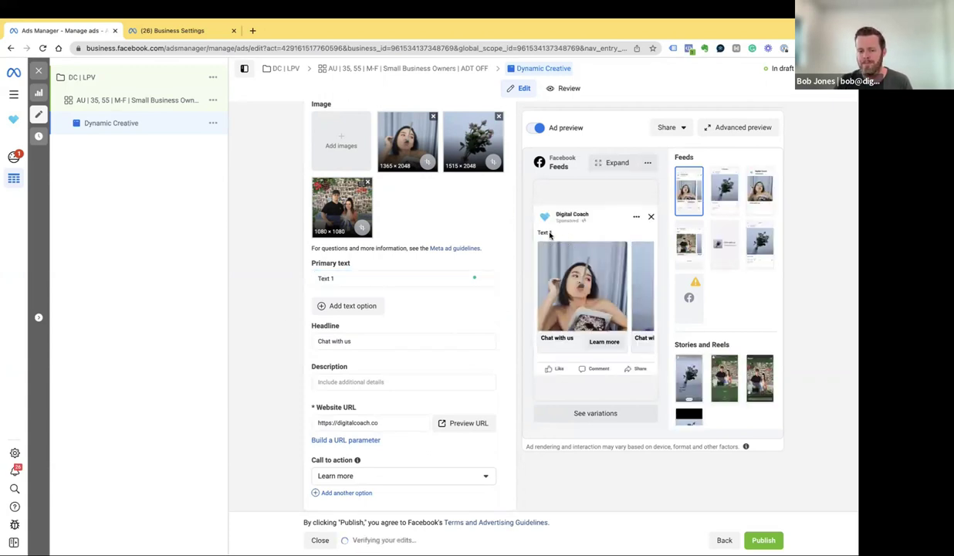
Add two more primary text options, "Text 2" and "Text 3", and check the carousel cards in the Facebook Feeds preview
{"action": "left_click", "coordinate": [321, 307]}
{"action": "double_click", "coordinate": [326, 277]}
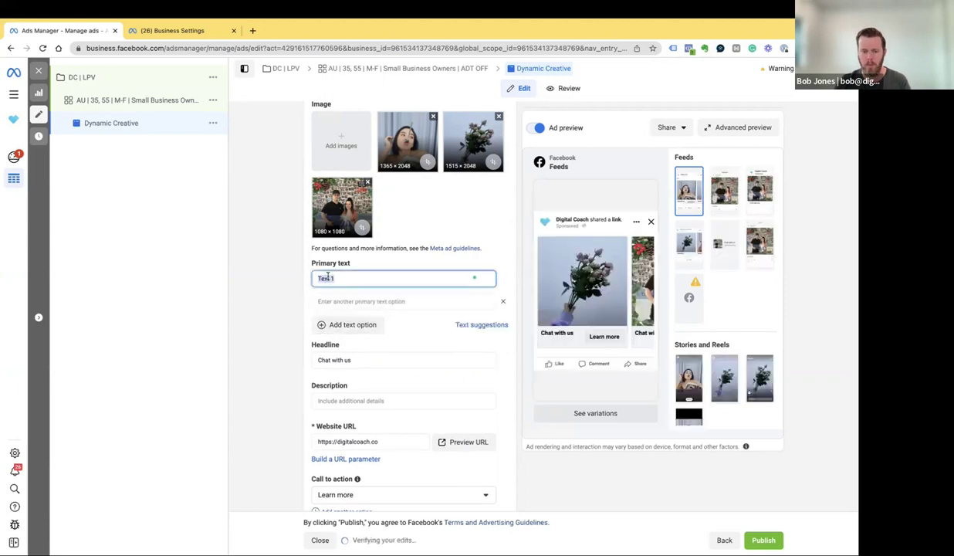
{"action": "left_click", "coordinate": [329, 301]}
{"action": "type", "text": "Text 2"}
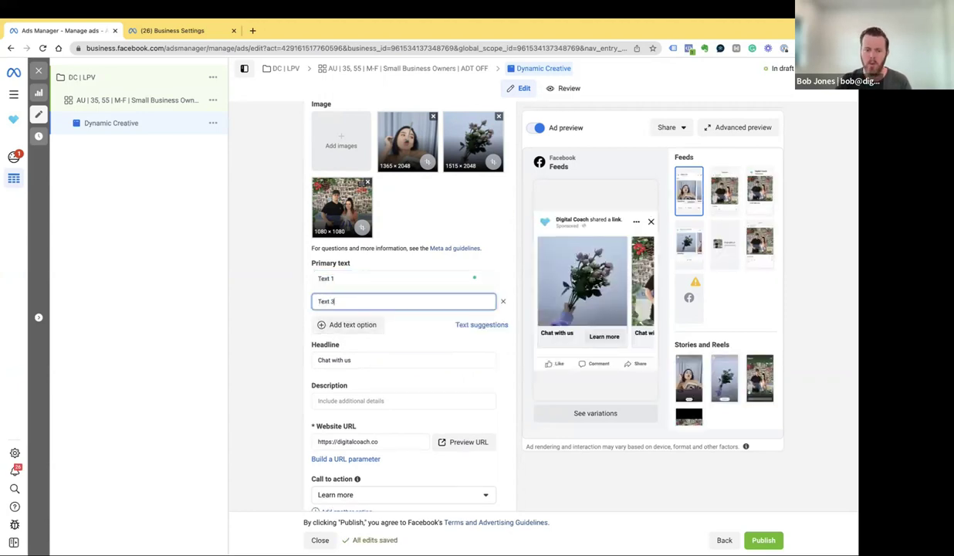
{"action": "left_click", "coordinate": [335, 327]}
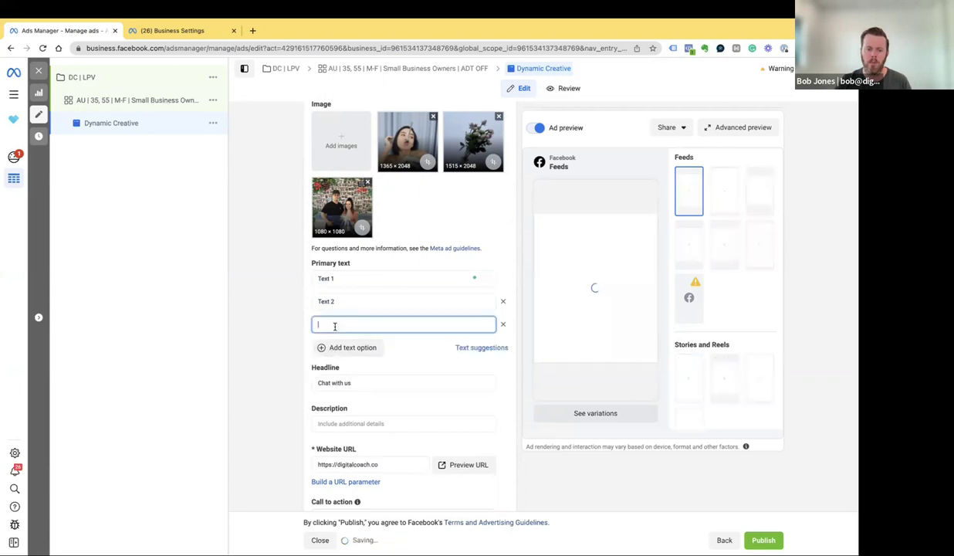
{"action": "type", "text": "Text 3"}
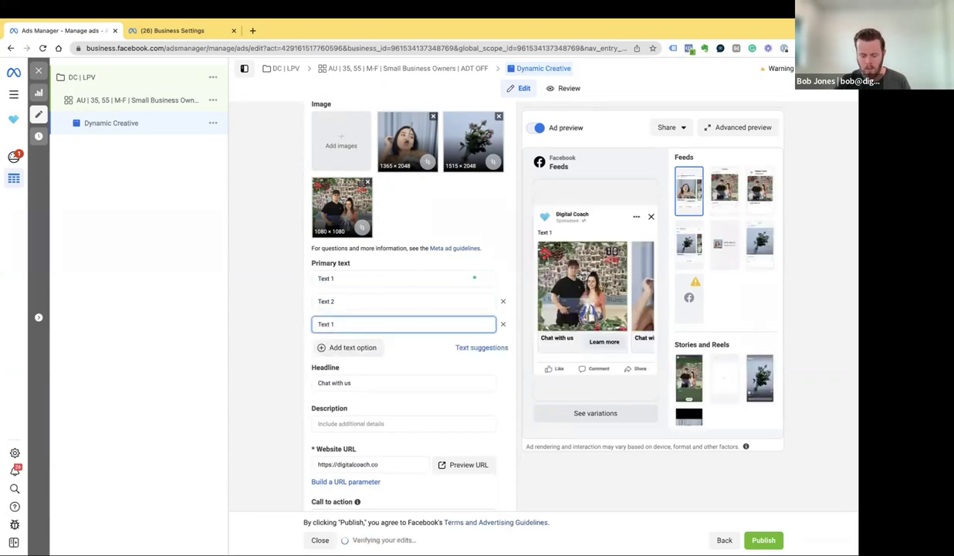
{"action": "left_click", "coordinate": [274, 337]}
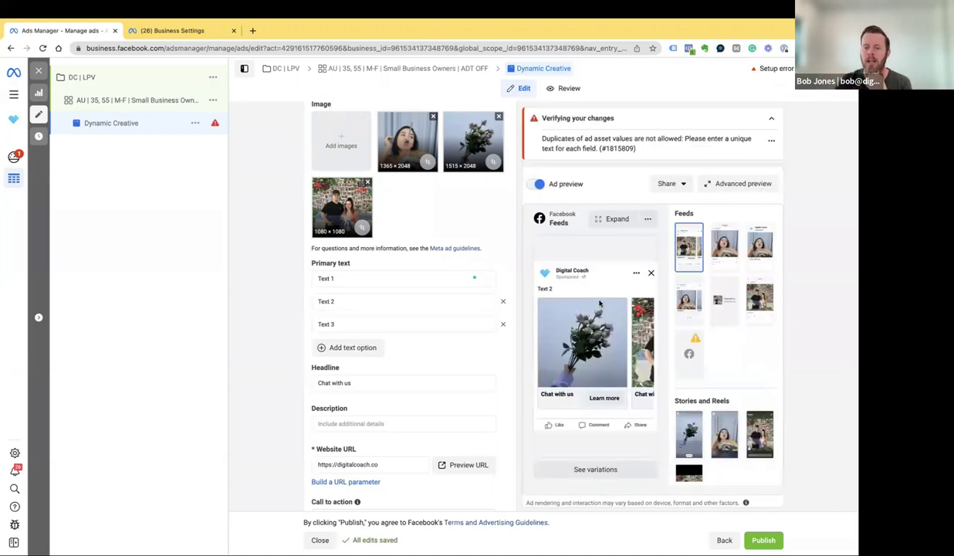
{"action": "left_click", "coordinate": [629, 325]}
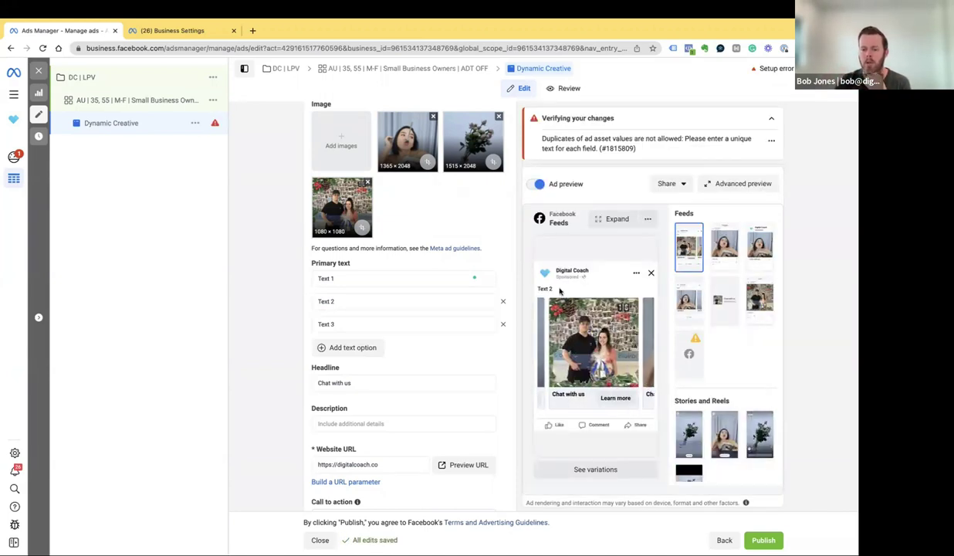
{"action": "left_click", "coordinate": [542, 339]}
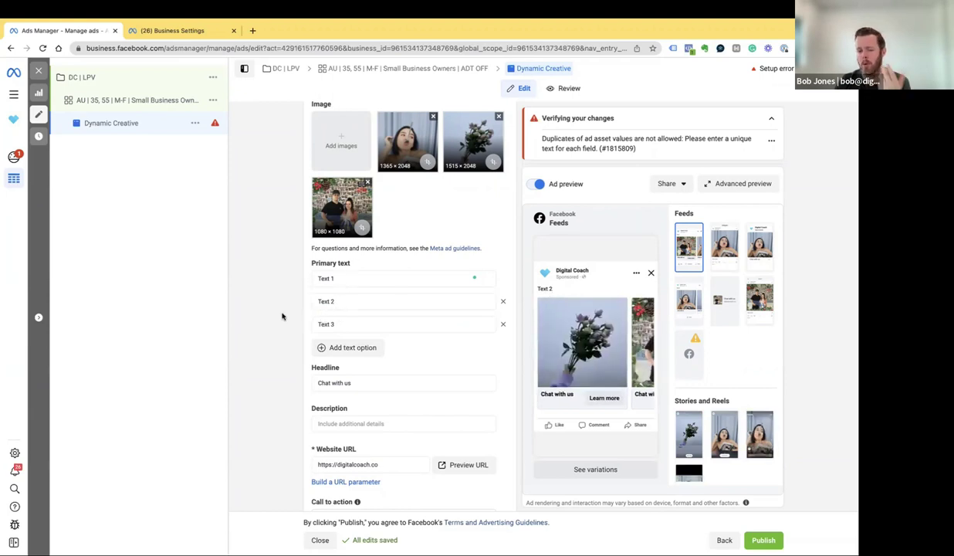
Add a second headline option, "Chat with us 2", and advance the Facebook Feeds preview to the last carousel card
{"action": "scroll", "coordinate": [281, 317], "scroll_direction": "down", "scroll_amount": 1}
{"action": "left_click", "coordinate": [364, 331]}
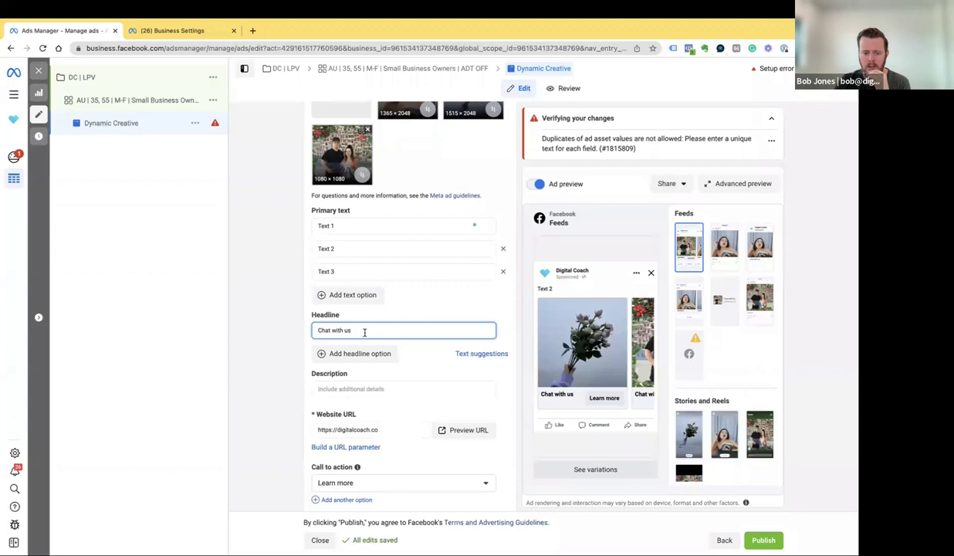
{"action": "triple_click", "coordinate": [364, 331]}
{"action": "key", "text": "ctrl+c"}
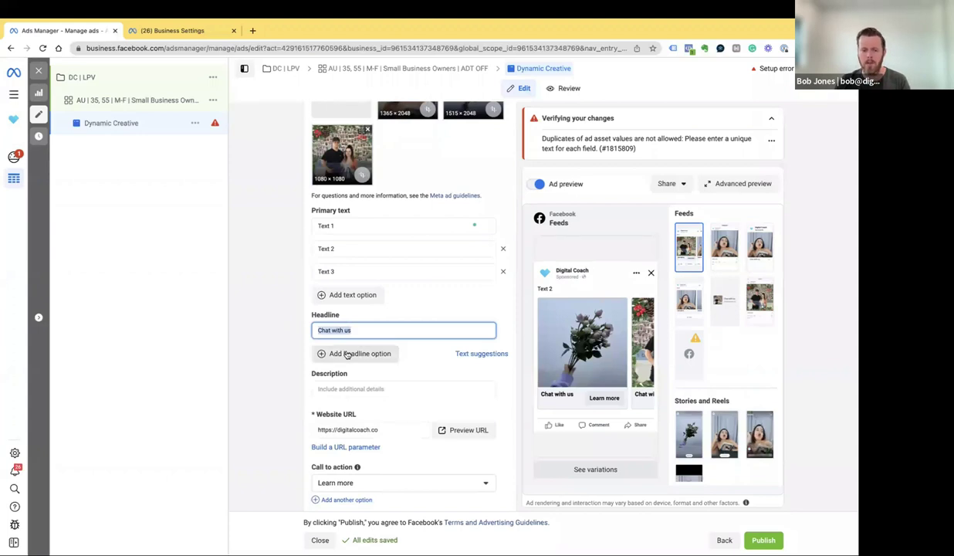
{"action": "left_click", "coordinate": [343, 353]}
{"action": "left_click", "coordinate": [346, 352]}
{"action": "key", "text": "ctrl+v"}
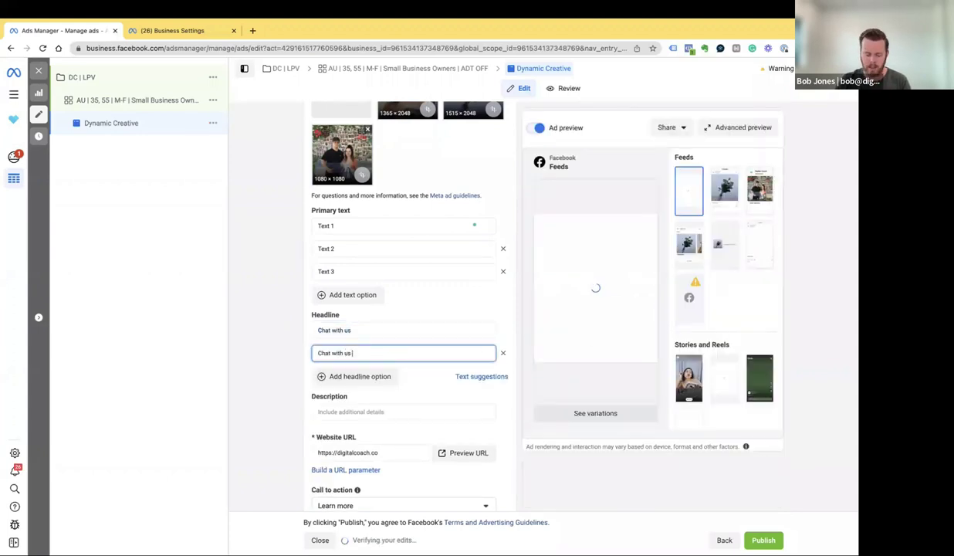
{"action": "type", "text": "2"}
{"action": "left_click", "coordinate": [271, 348]}
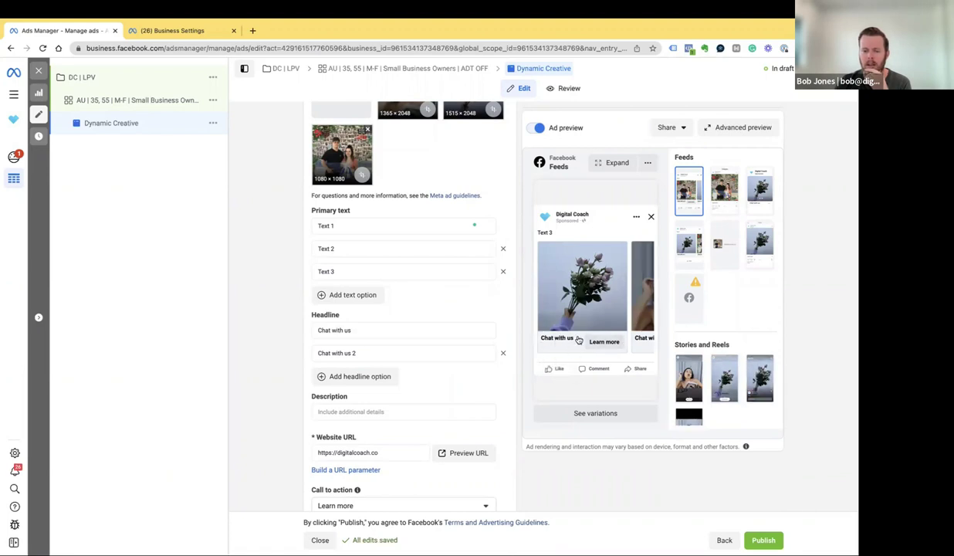
{"action": "left_click", "coordinate": [638, 316]}
{"action": "left_click", "coordinate": [638, 316]}
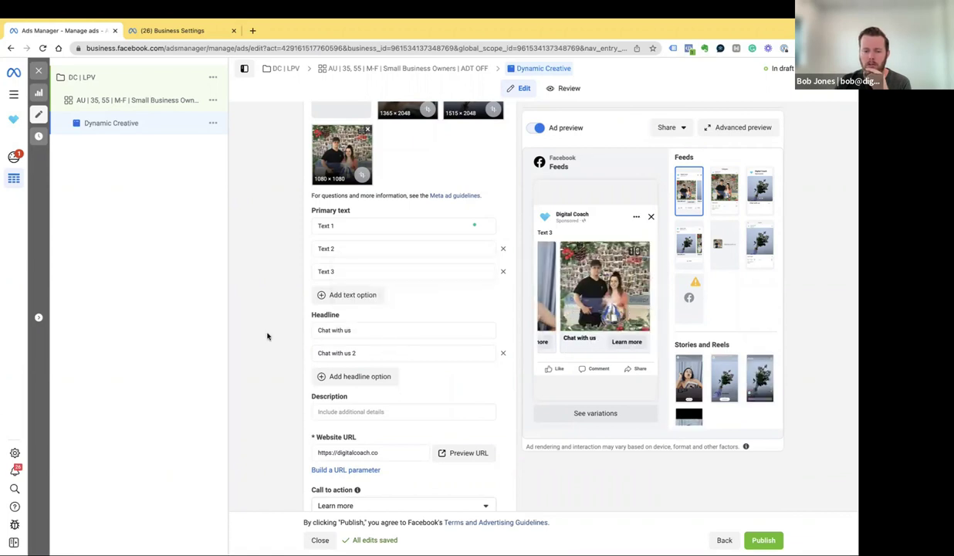
Copy the first headline, "Chat with us", into the ad's description
{"action": "scroll", "coordinate": [262, 334], "scroll_direction": "down", "scroll_amount": 3}
{"action": "left_click", "coordinate": [357, 311]}
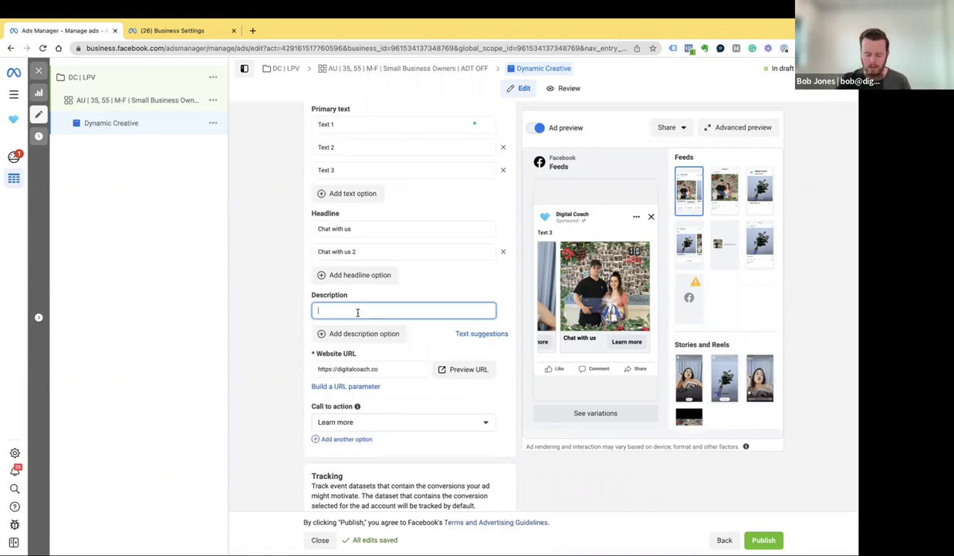
{"action": "left_click", "coordinate": [350, 229]}
{"action": "key", "text": "ctrl+a"}
{"action": "key", "text": "ctrl+c"}
{"action": "left_click", "coordinate": [319, 310]}
{"action": "key", "text": "ctrl+v"}
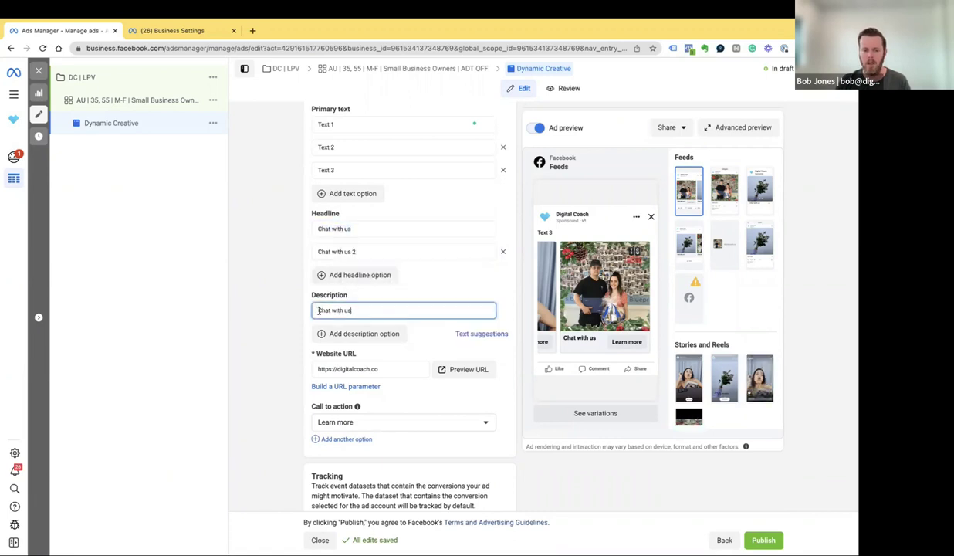
{"action": "left_click", "coordinate": [269, 316]}
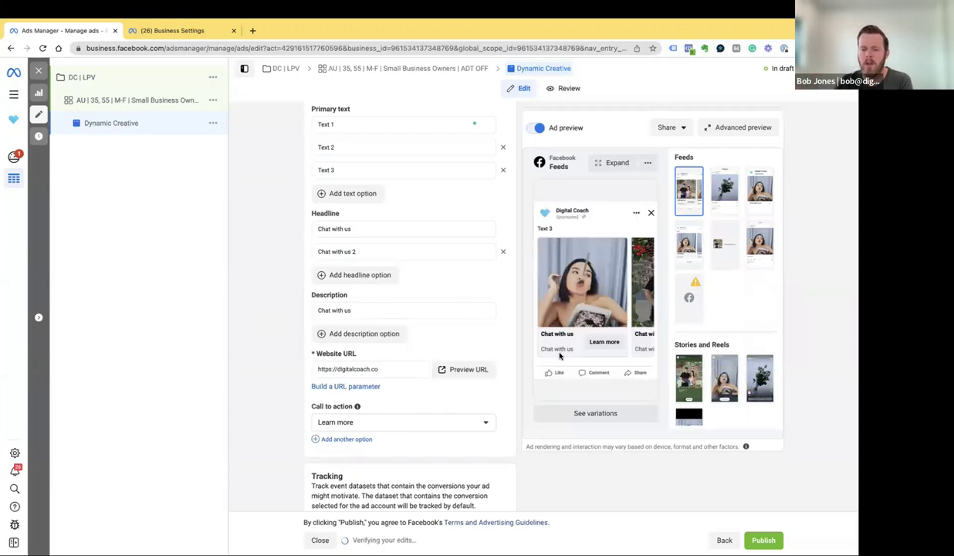
Replace the ad's description with "limited spots availalable"
{"action": "triple_click", "coordinate": [358, 308]}
{"action": "type", "text": "limit"}
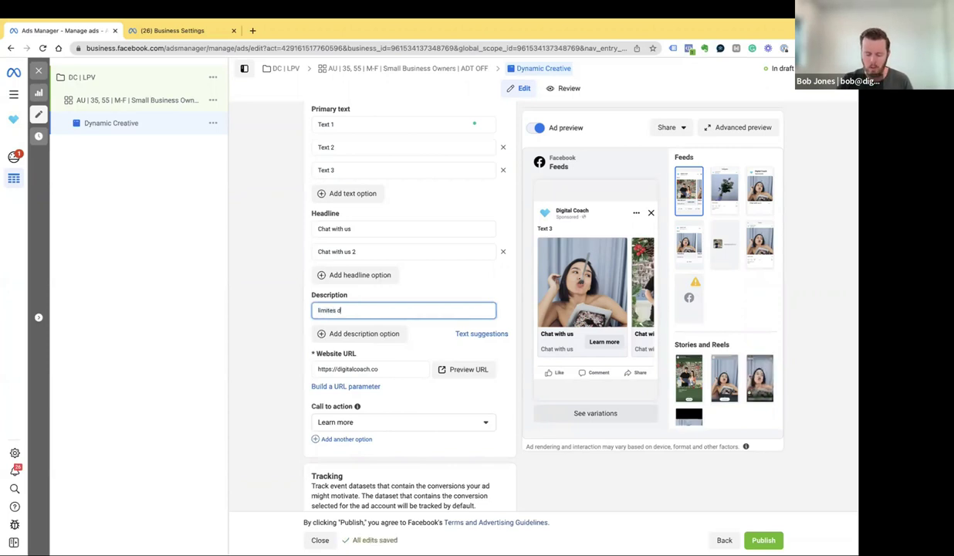
{"action": "type", "text": "es d"}
{"action": "key", "text": "BackSpace"}
{"action": "key", "text": "BackSpace"}
{"action": "type", "text": "sp"}
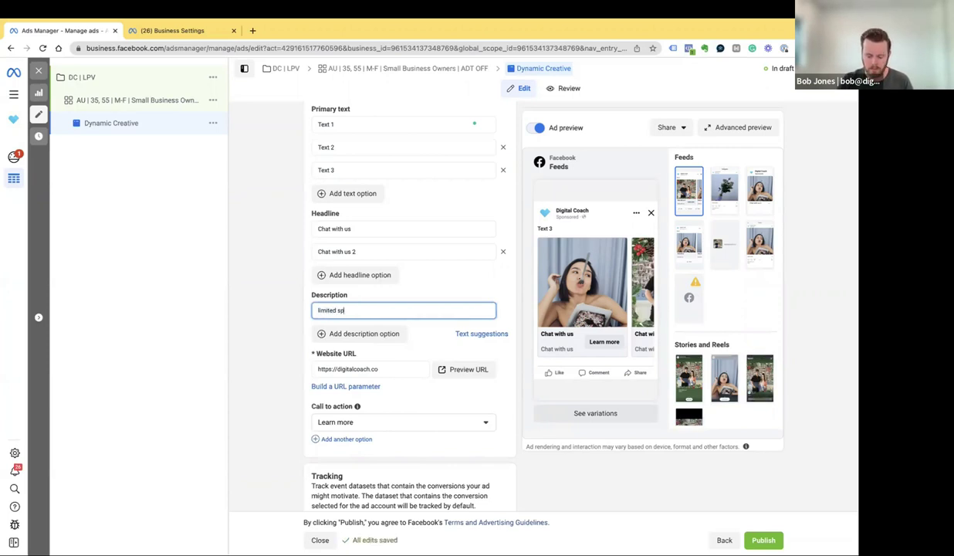
{"action": "type", "text": "ots availav"}
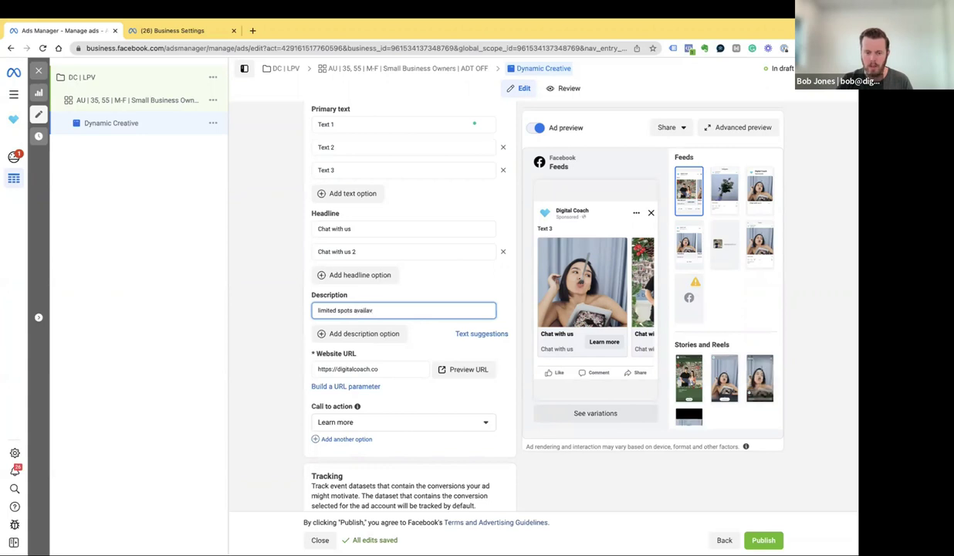
{"action": "key", "text": "BackSpace"}
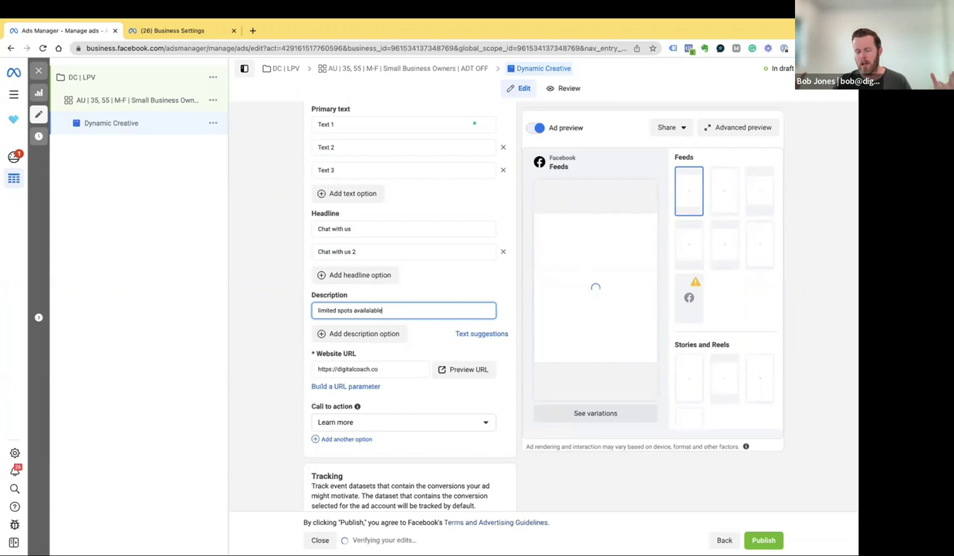
{"action": "left_click", "coordinate": [264, 303]}
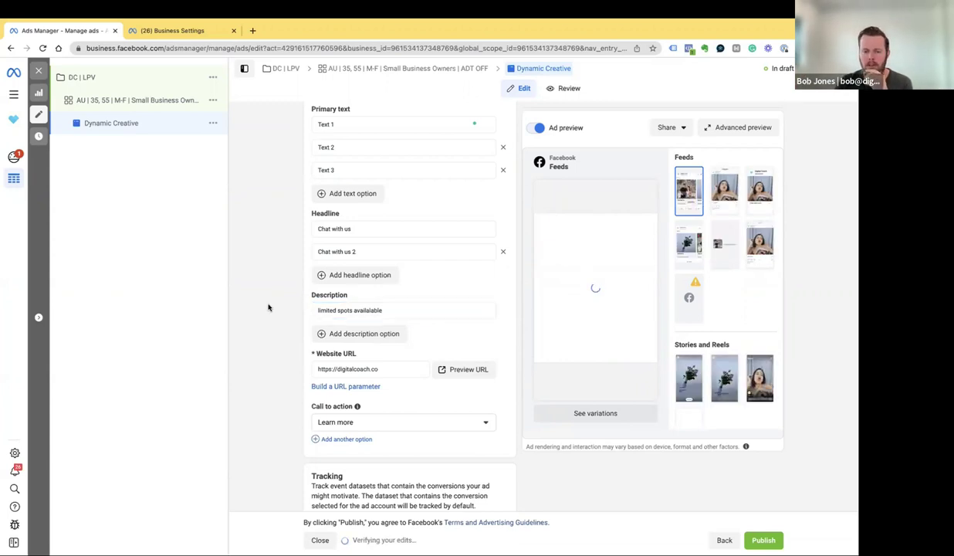
{"action": "left_click_drag", "start_coordinate": [381, 309], "coordinate": [261, 337]}
{"action": "left_click", "coordinate": [260, 336]}
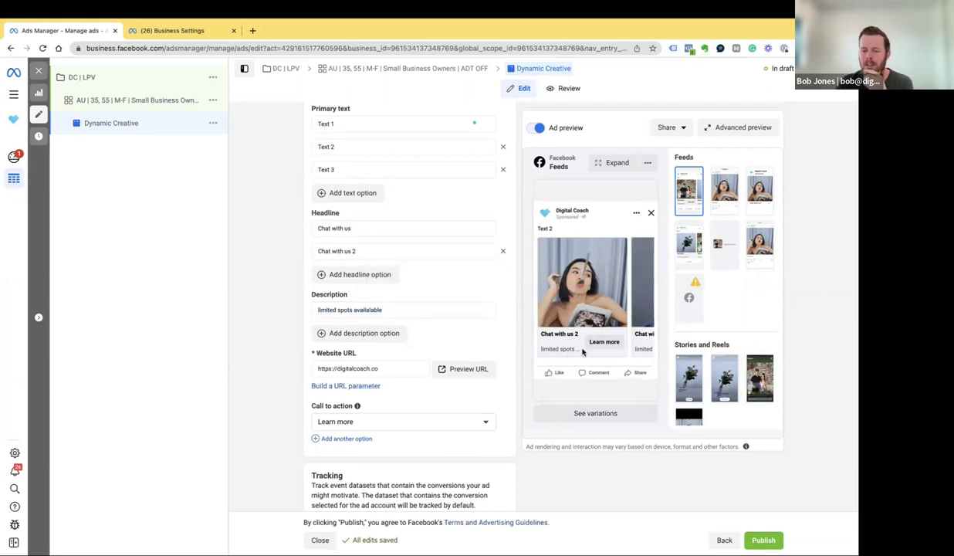
Preview the ad in the Instagram Feed placement and review the description, website URL and call-to-action settings
{"action": "left_click", "coordinate": [721, 188]}
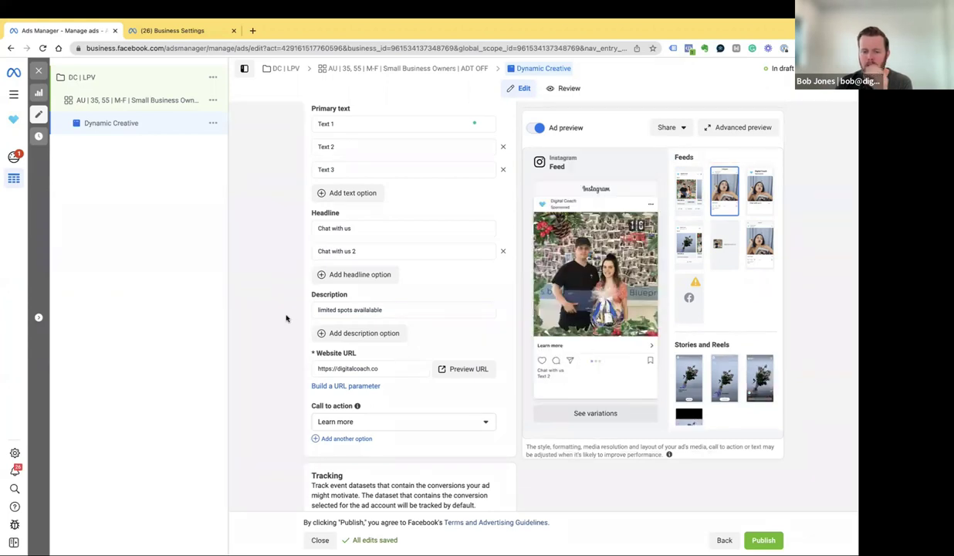
{"action": "scroll", "coordinate": [285, 318], "scroll_direction": "down", "scroll_amount": 1}
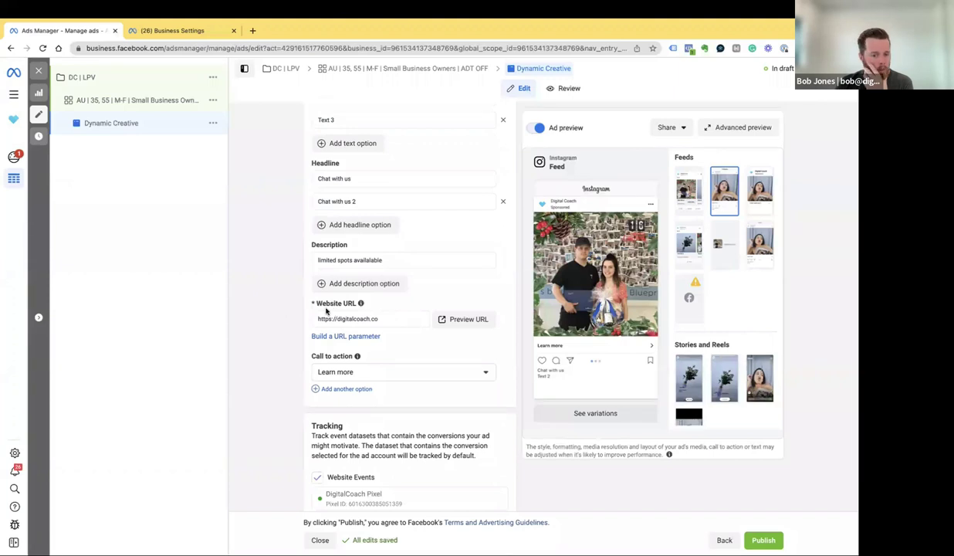
{"action": "scroll", "coordinate": [313, 313], "scroll_direction": "down", "scroll_amount": 1}
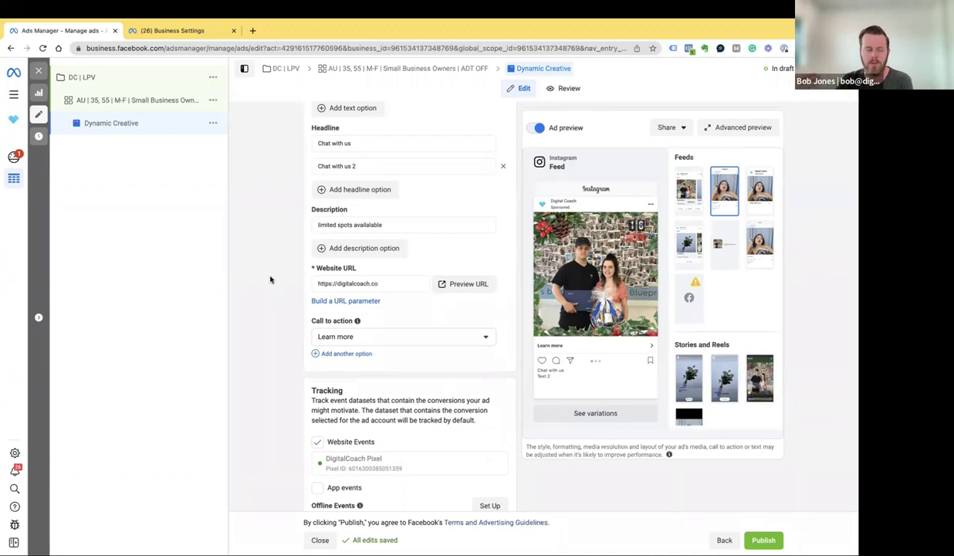
{"action": "key", "text": "ctrl+Left"}
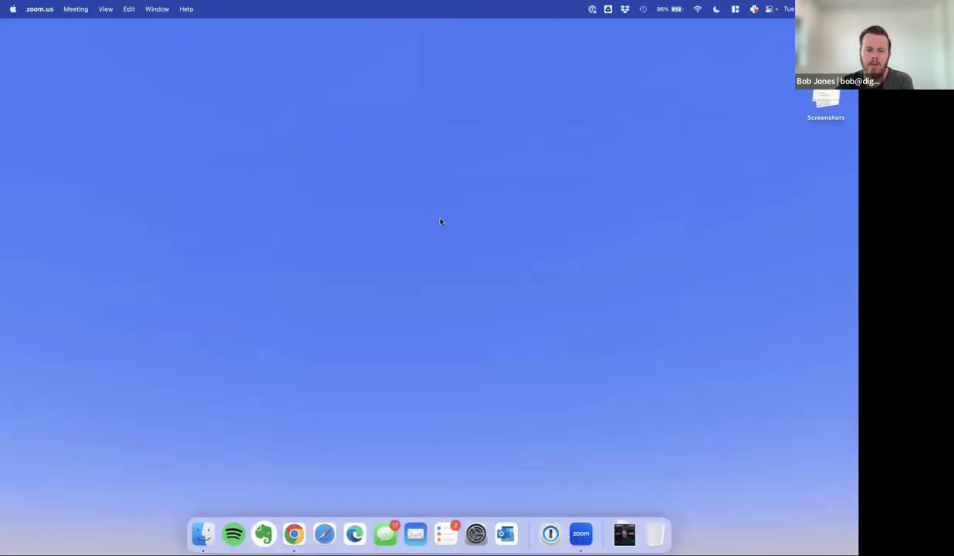
{"action": "key", "text": "ctrl+Right"}
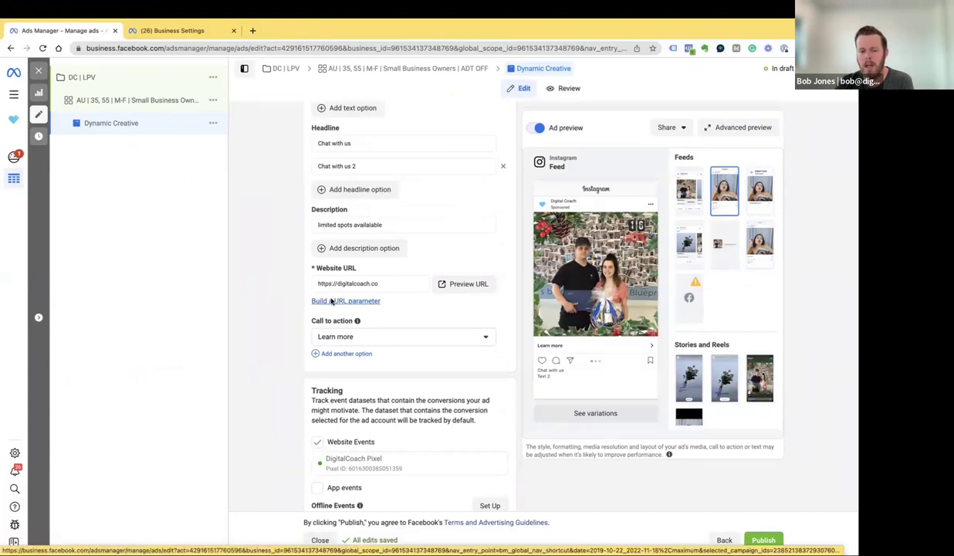
Open the URL parameter builder for the website URL and set the campaign source to {{site_source_name}}
{"action": "left_click", "coordinate": [366, 301]}
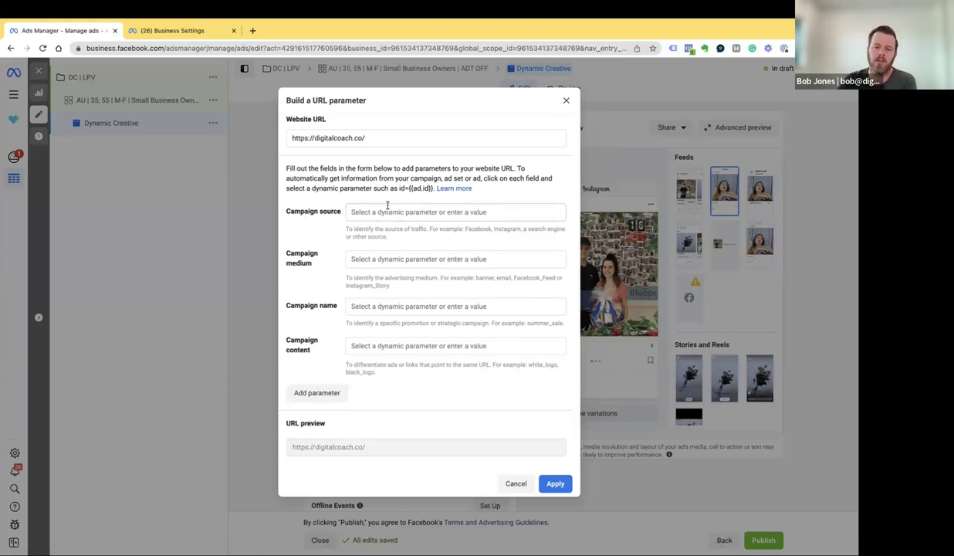
{"action": "left_click", "coordinate": [377, 140]}
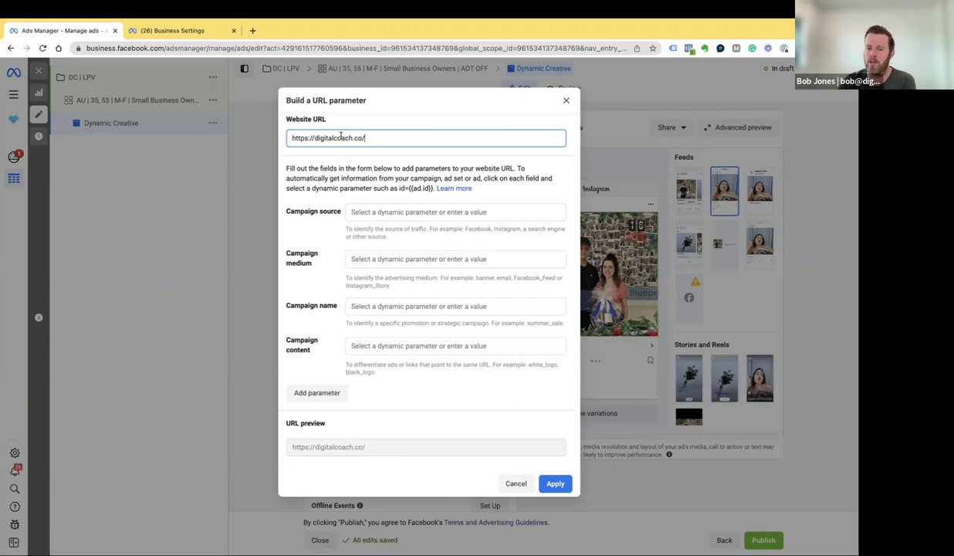
{"action": "left_click", "coordinate": [373, 212]}
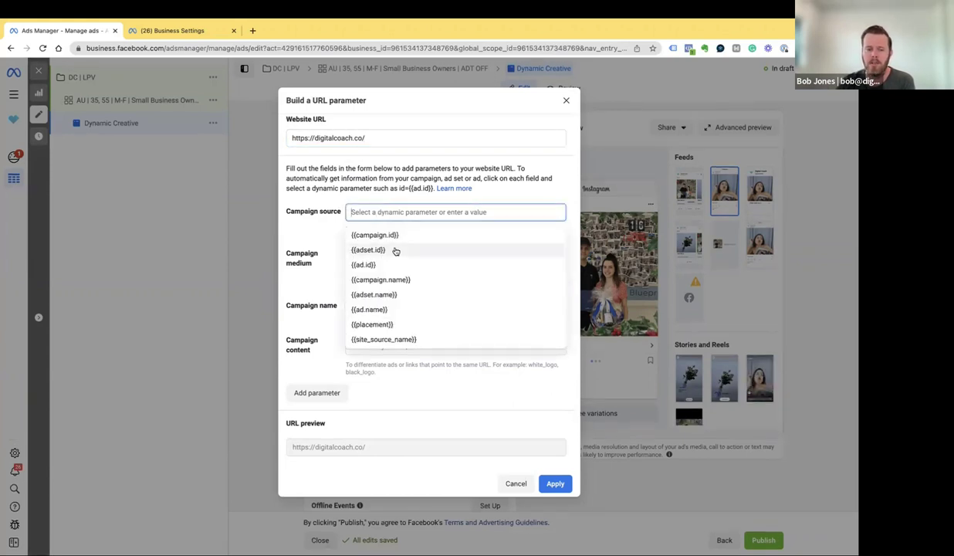
{"action": "left_click", "coordinate": [306, 233]}
{"action": "left_click", "coordinate": [426, 213]}
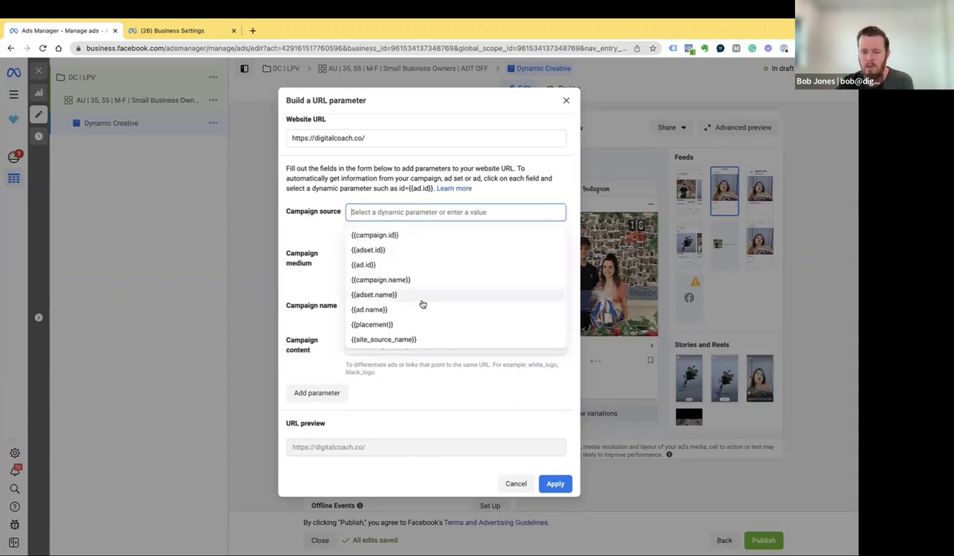
{"action": "left_click", "coordinate": [384, 339]}
{"action": "left_click_drag", "start_coordinate": [344, 229], "coordinate": [513, 229]}
{"action": "left_click", "coordinate": [308, 238]}
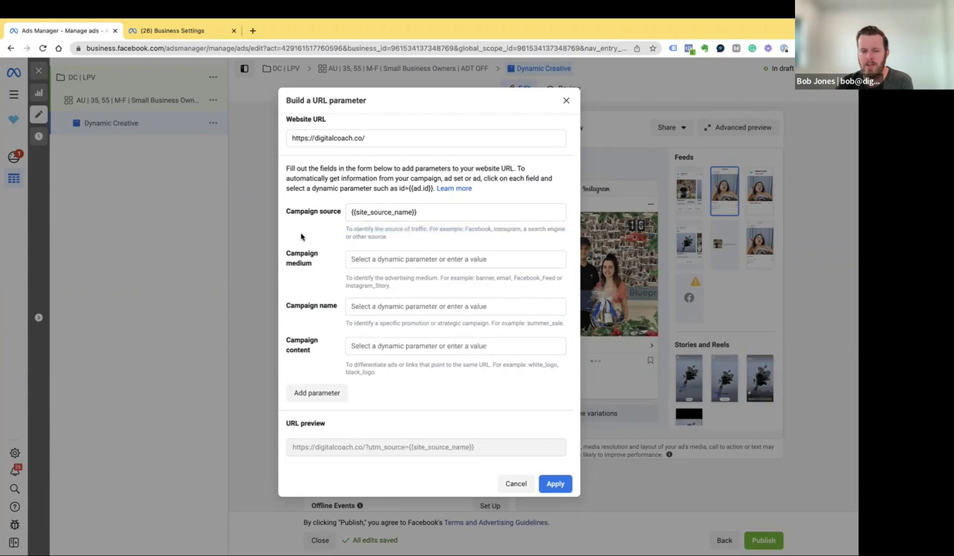
Set the campaign medium parameter to {{placement}} and highlight the UTM string in the URL preview
{"action": "left_click", "coordinate": [369, 262]}
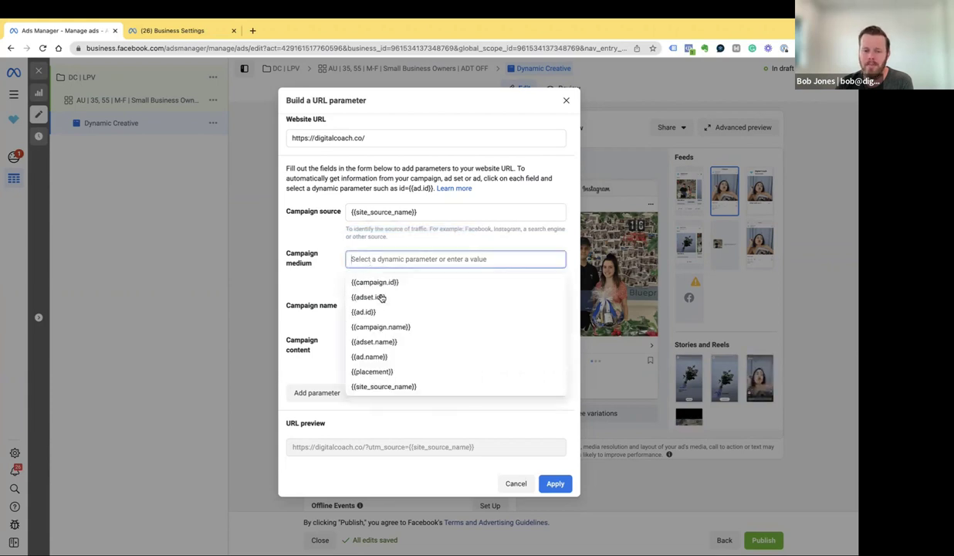
{"action": "left_click", "coordinate": [395, 373]}
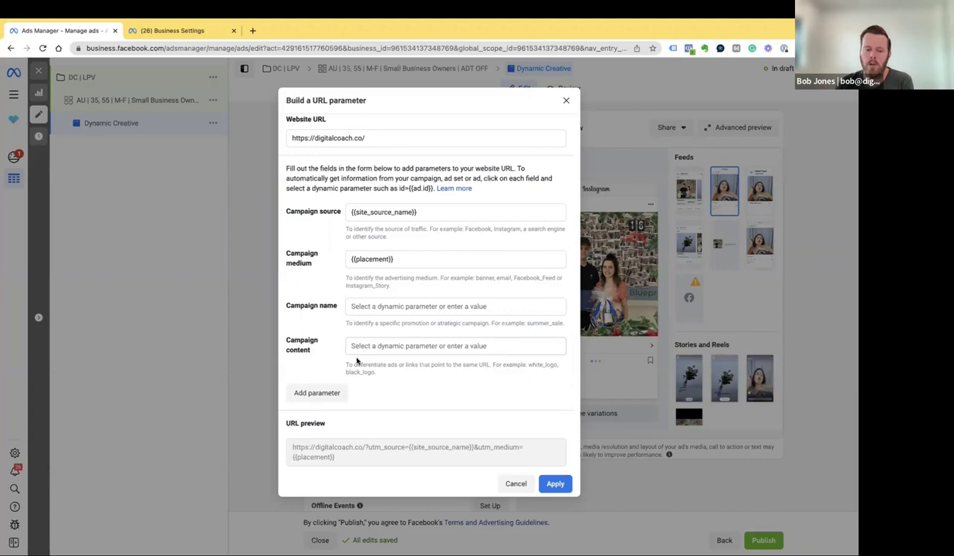
{"action": "left_click_drag", "start_coordinate": [338, 461], "coordinate": [414, 457]}
{"action": "left_click", "coordinate": [367, 452]}
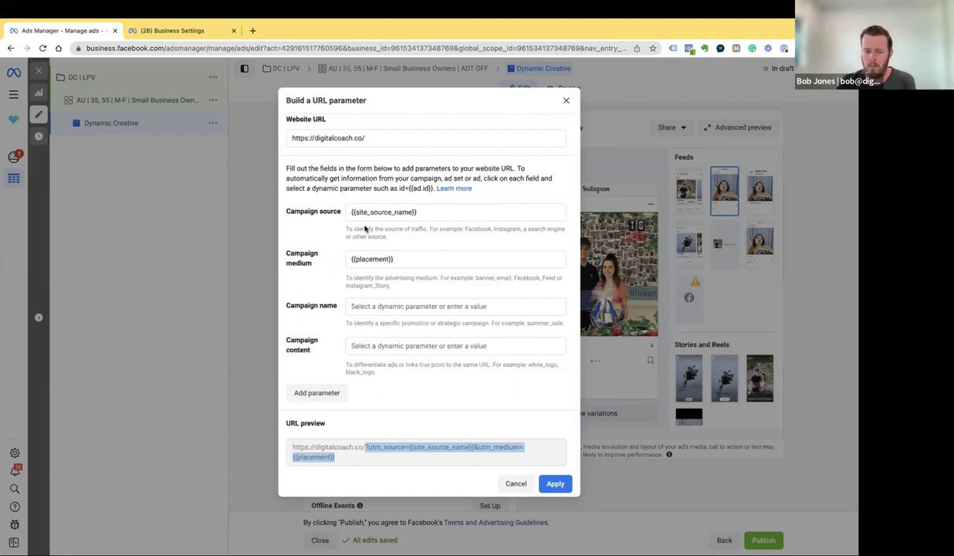
{"action": "left_click", "coordinate": [308, 286]}
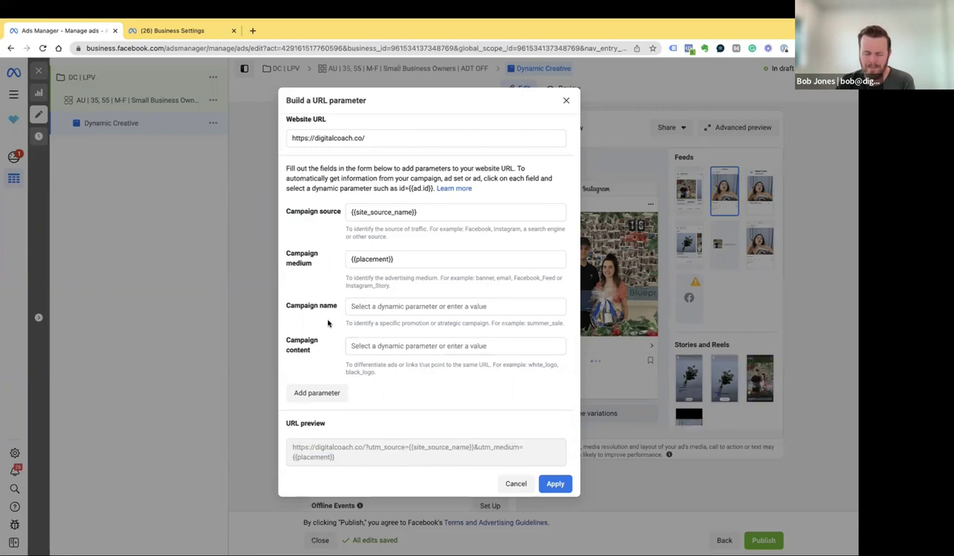
Apply the URL parameters with {{campaign.name}} as the campaign name, and preview the tagged website URL before returning to the ad
{"action": "left_click", "coordinate": [379, 307]}
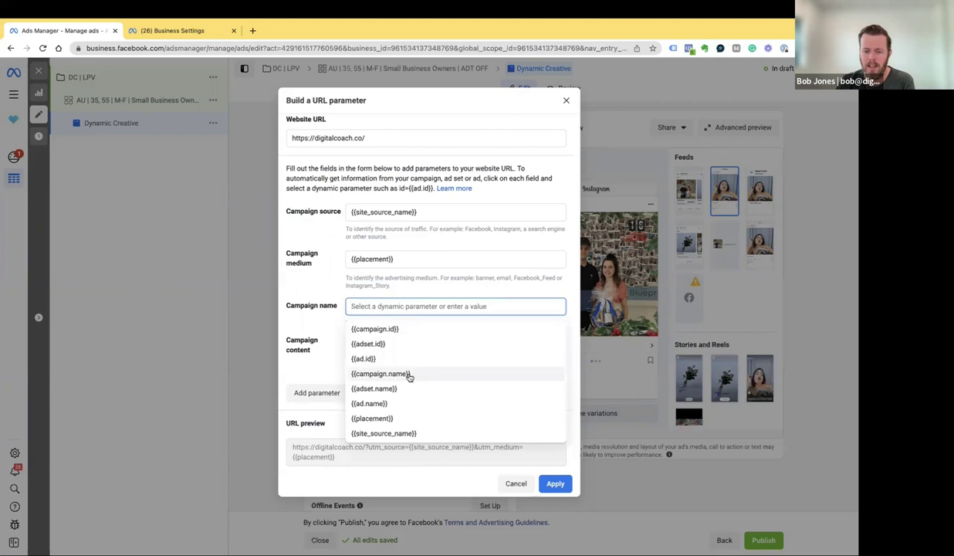
{"action": "left_click", "coordinate": [381, 374]}
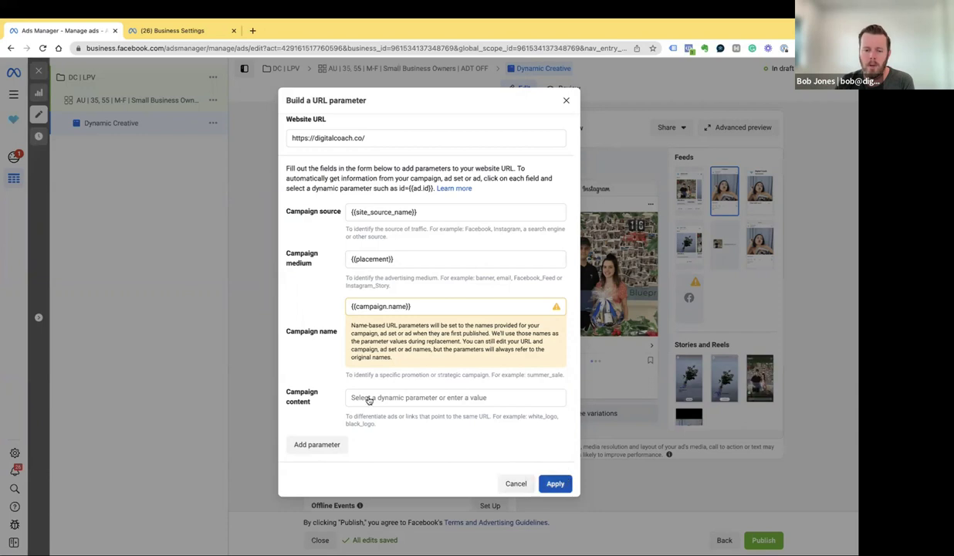
{"action": "key", "text": "Return"}
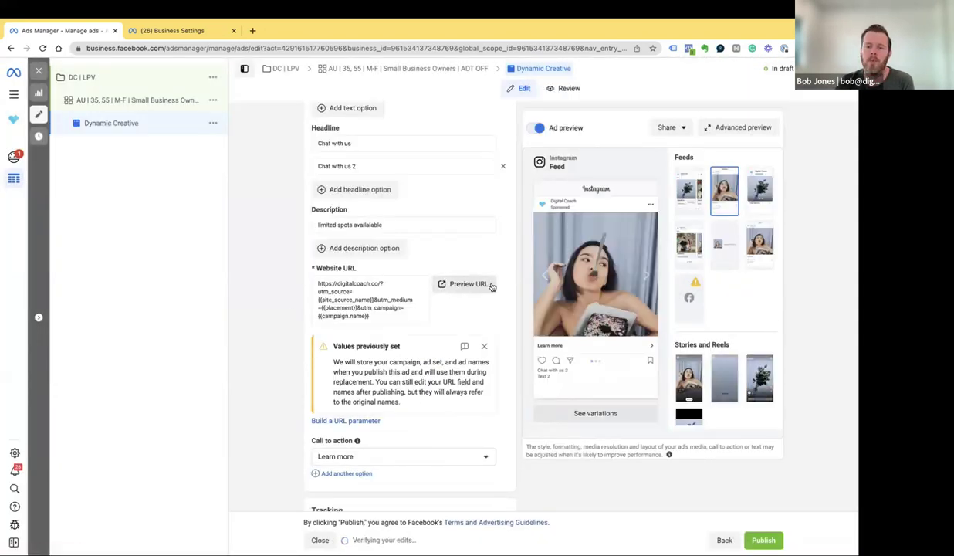
{"action": "left_click", "coordinate": [463, 284]}
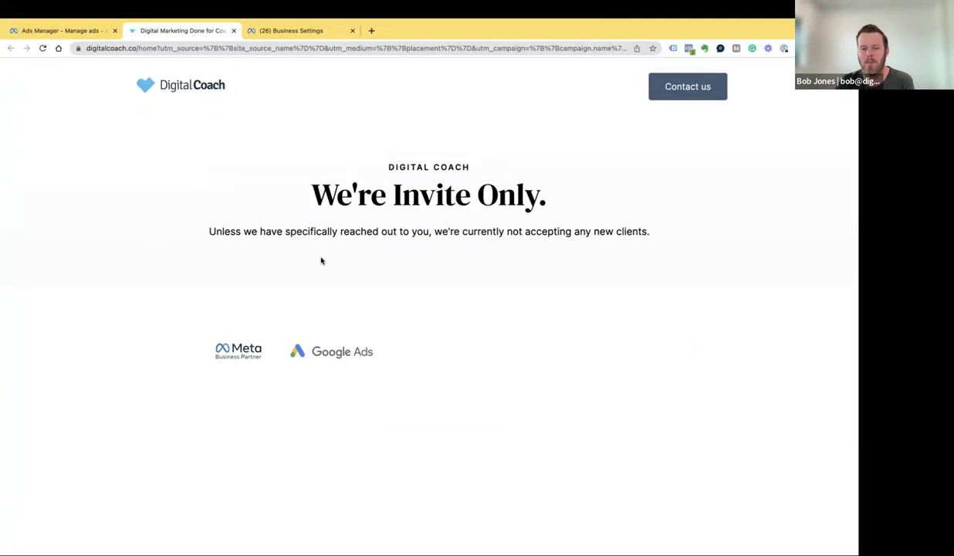
{"action": "left_click", "coordinate": [74, 29]}
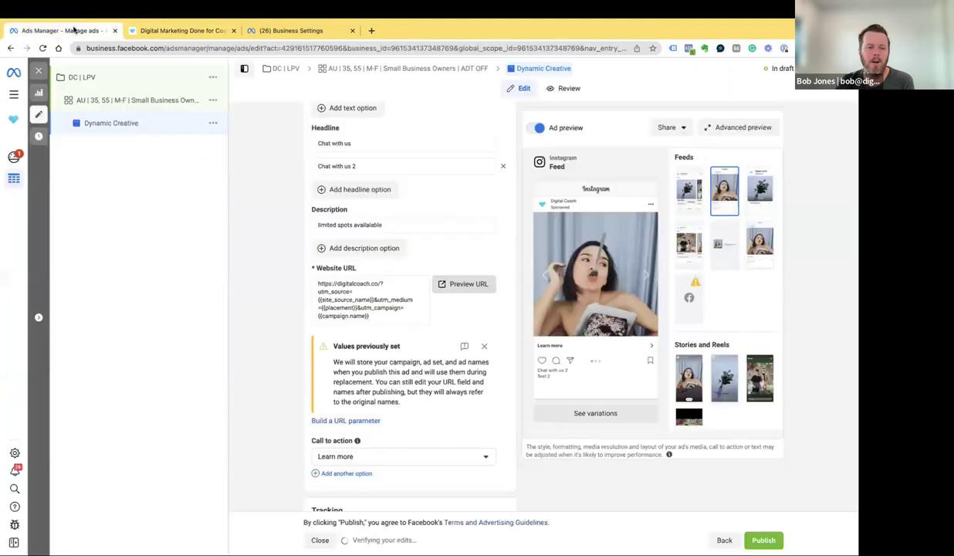
Add a second call-to-action option to the ad and set it to "Contact us"
{"action": "scroll", "coordinate": [277, 231], "scroll_direction": "down", "scroll_amount": 3}
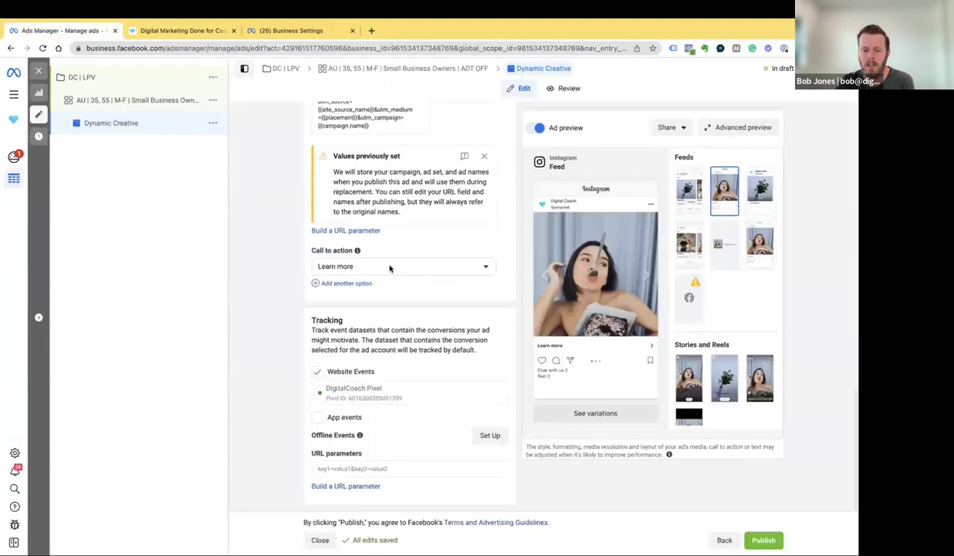
{"action": "left_click", "coordinate": [366, 281]}
{"action": "left_click", "coordinate": [371, 289]}
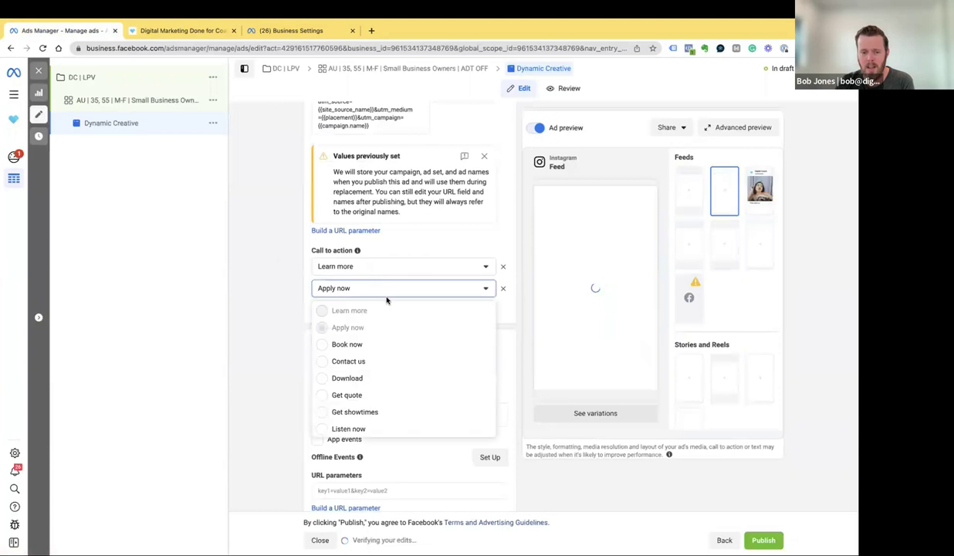
{"action": "key", "text": "Return"}
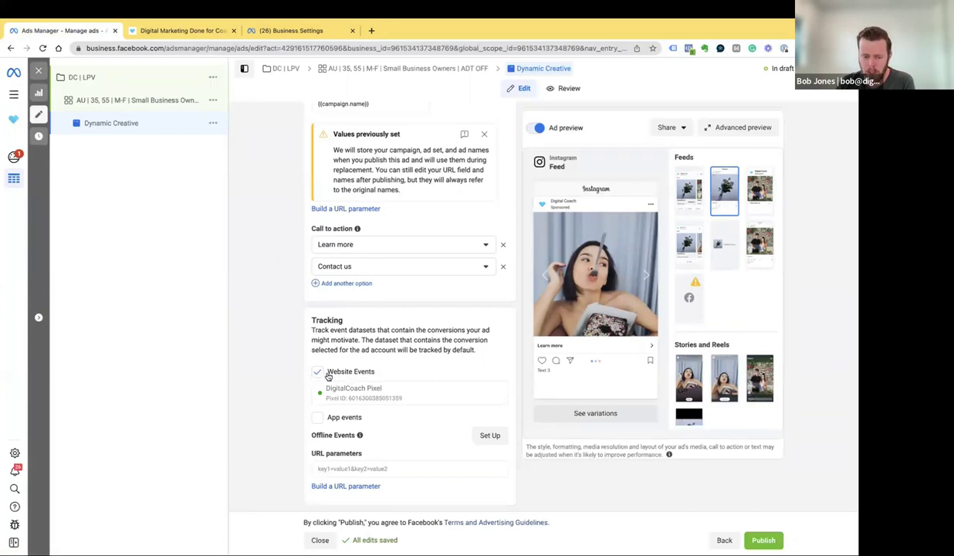
Turn Website Events tracking off and on again, and highlight the pixel ID under the DigitalCoach Pixel
{"action": "left_click", "coordinate": [318, 373]}
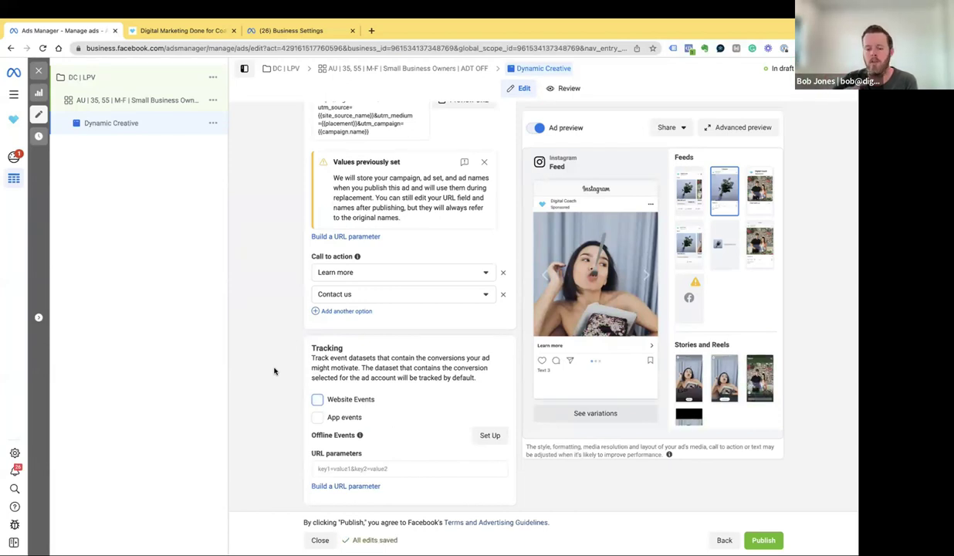
{"action": "left_click", "coordinate": [318, 399]}
{"action": "left_click_drag", "start_coordinate": [350, 398], "coordinate": [402, 398]}
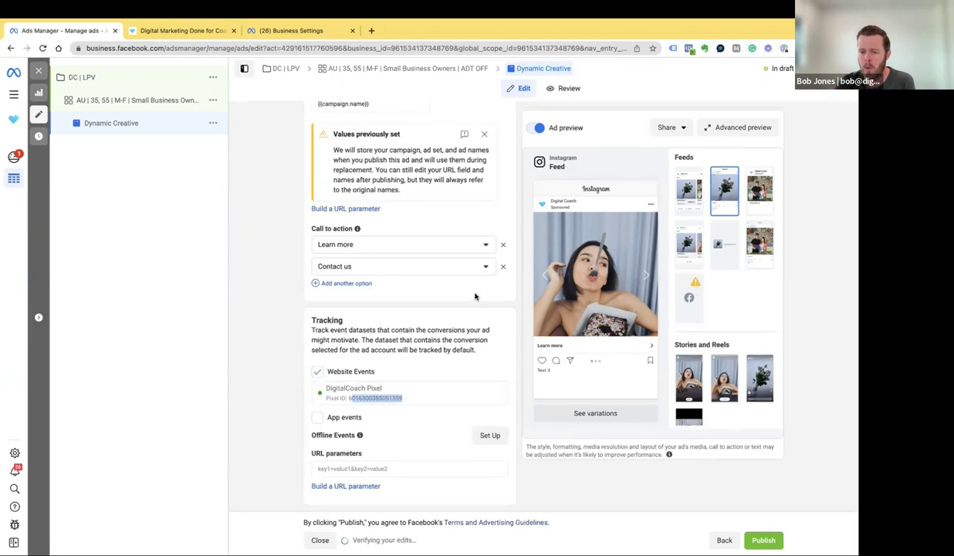
Review the ad's setup from its beginning, and close the editor to return to the campaigns list
{"action": "scroll", "coordinate": [478, 348], "scroll_direction": "up", "scroll_amount": 15}
{"action": "mouse_move", "coordinate": [511, 405]}
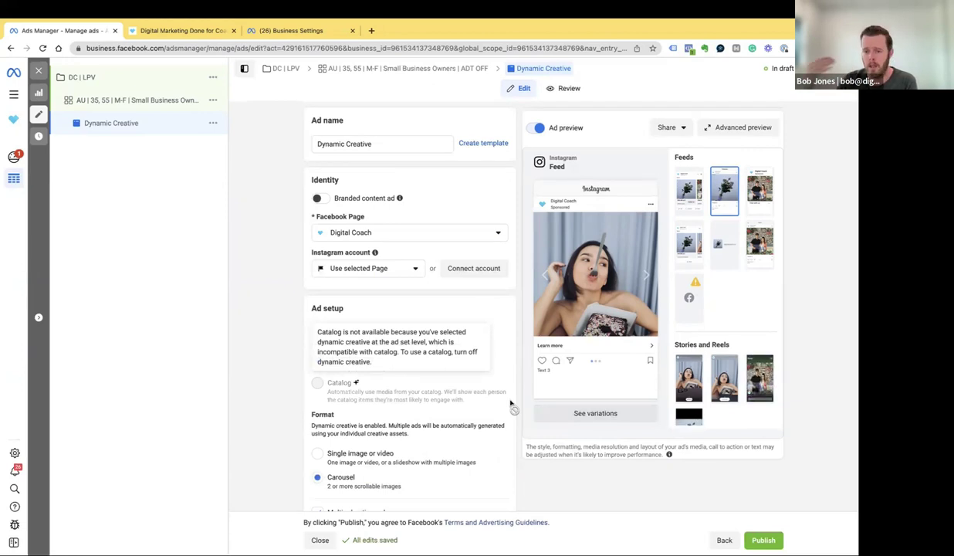
{"action": "left_click", "coordinate": [38, 70]}
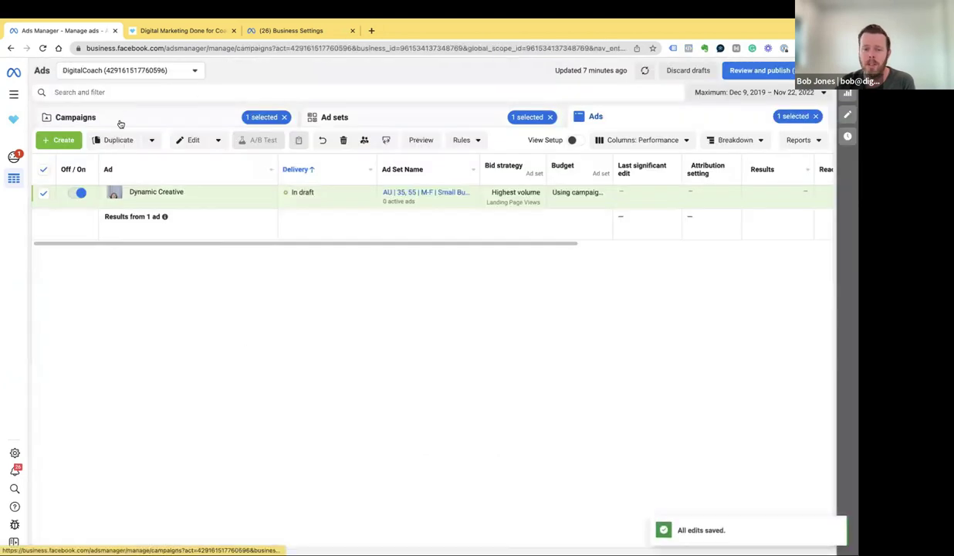
{"action": "left_click", "coordinate": [119, 124]}
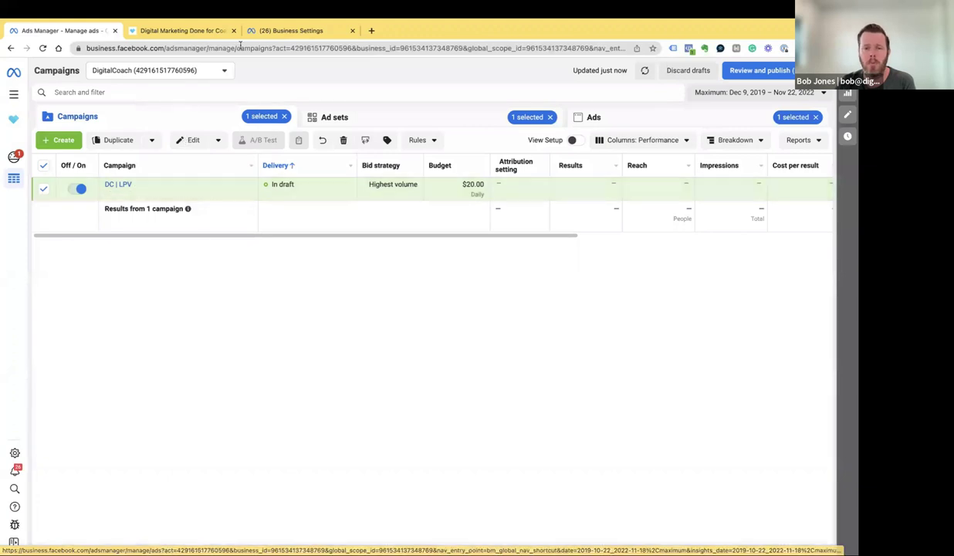
Switch from the browser to the computer's desktop
{"action": "key", "text": "super+h"}
{"action": "key", "text": "super+Tab"}
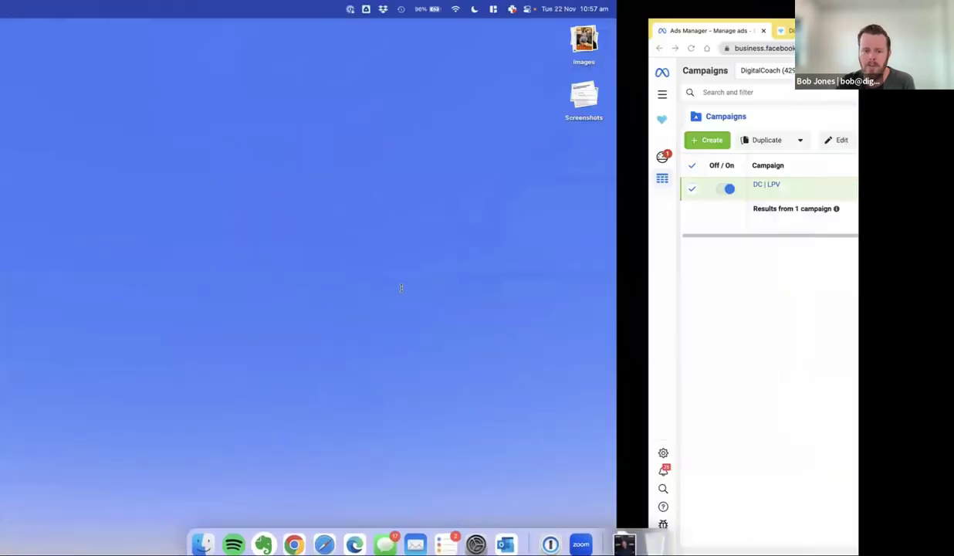